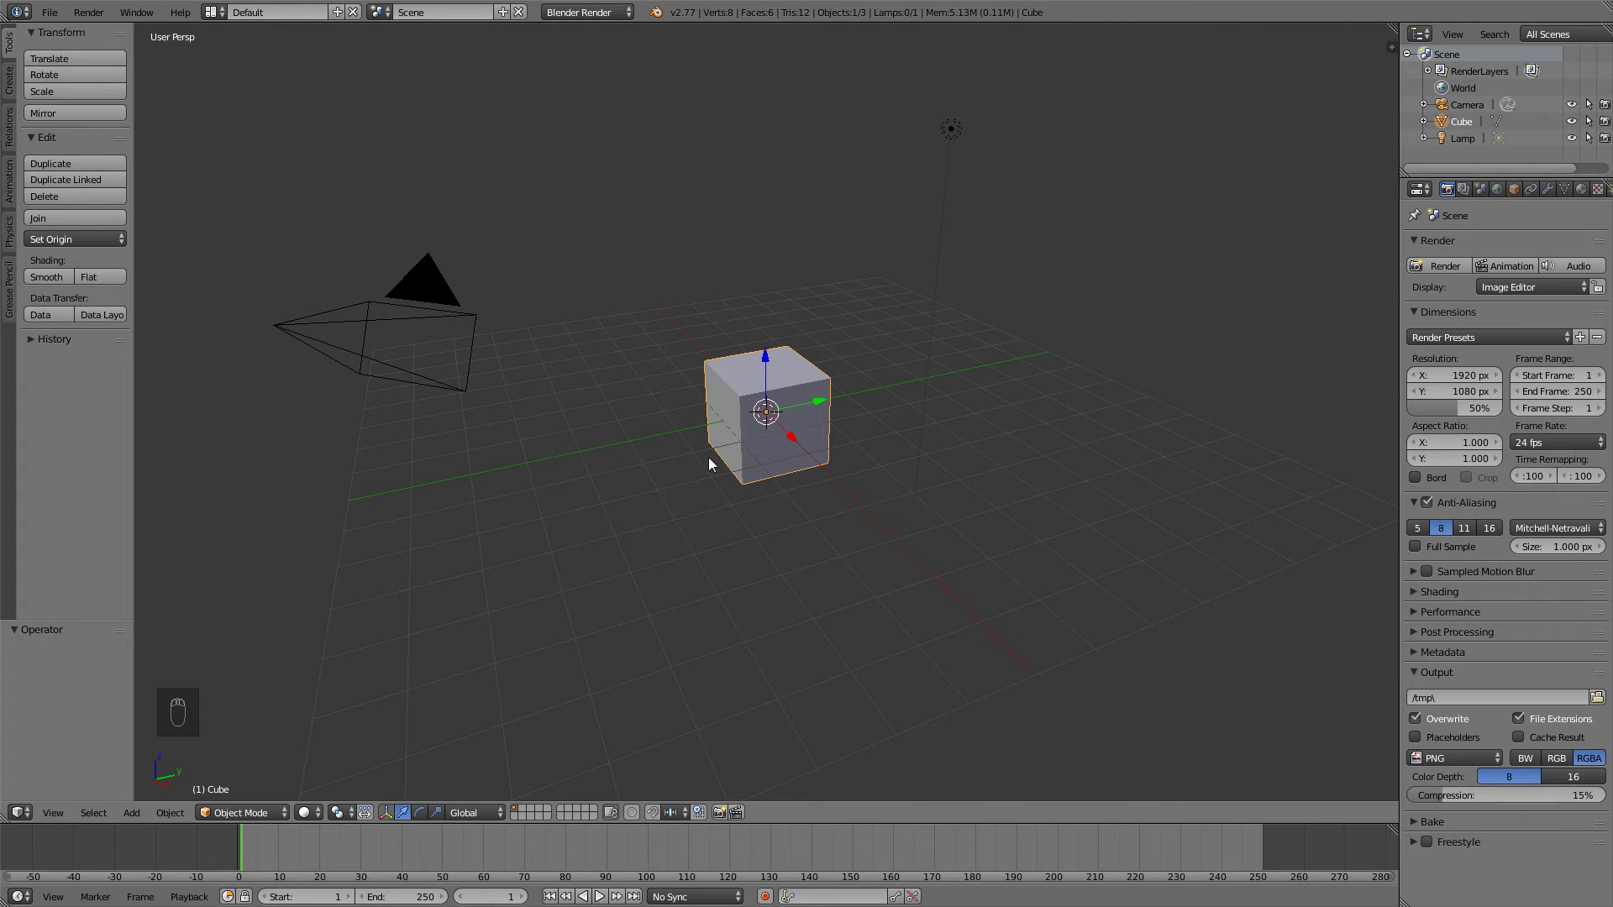
- Delete the default cube and add a 32-vertex circle mesh at the origin
middle_click_drag(710, 465, 802, 469)
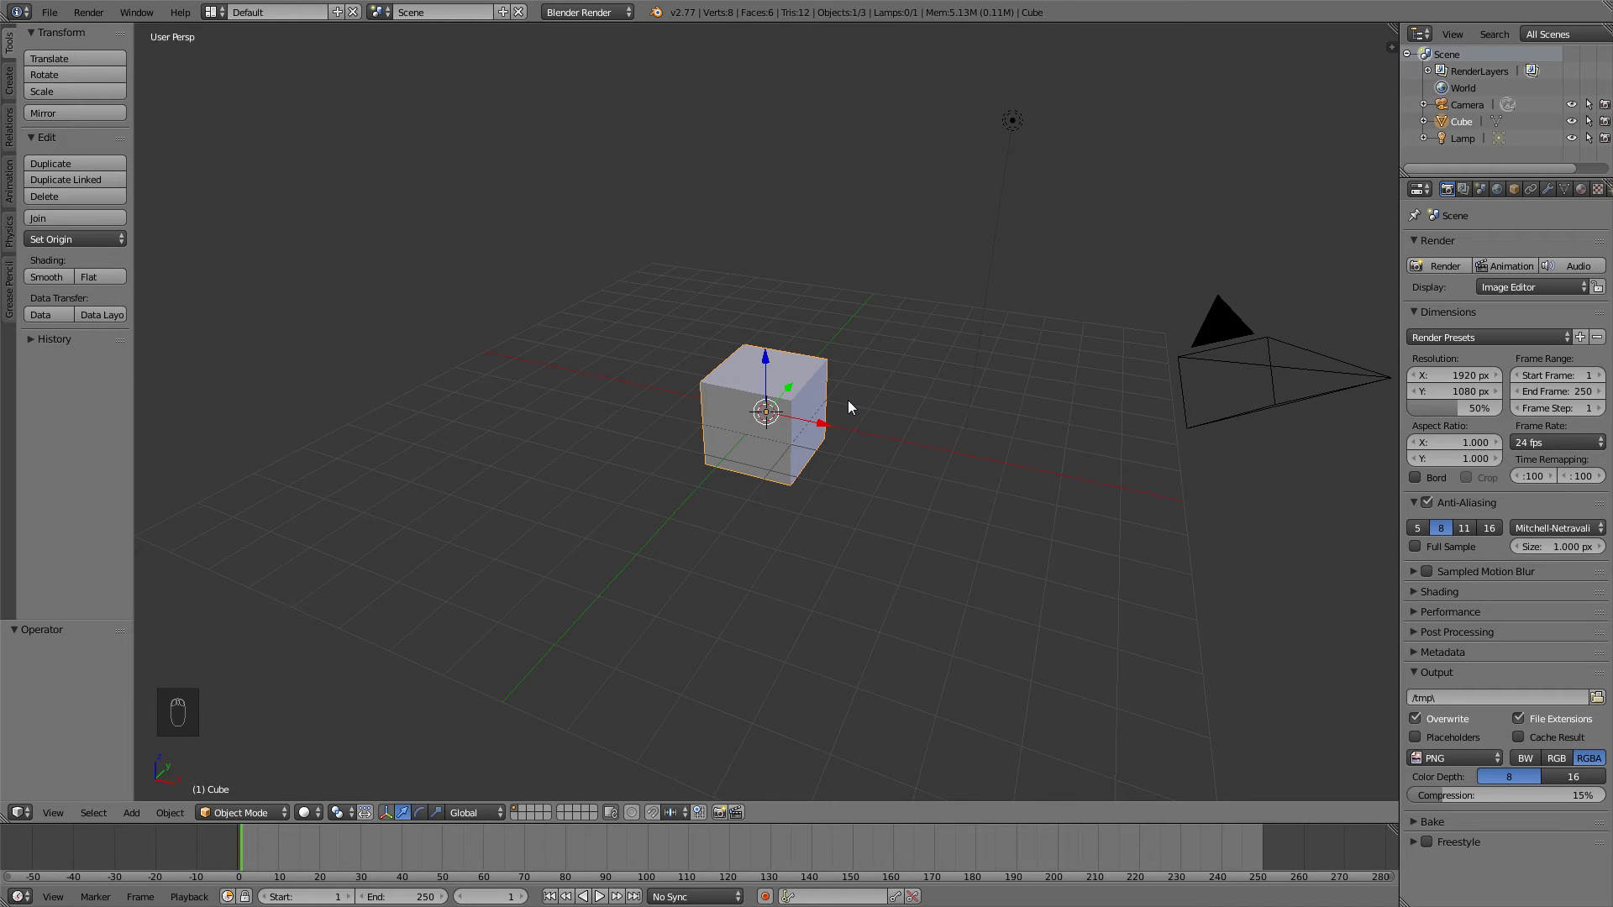
scroll(869, 399, "up", 3)
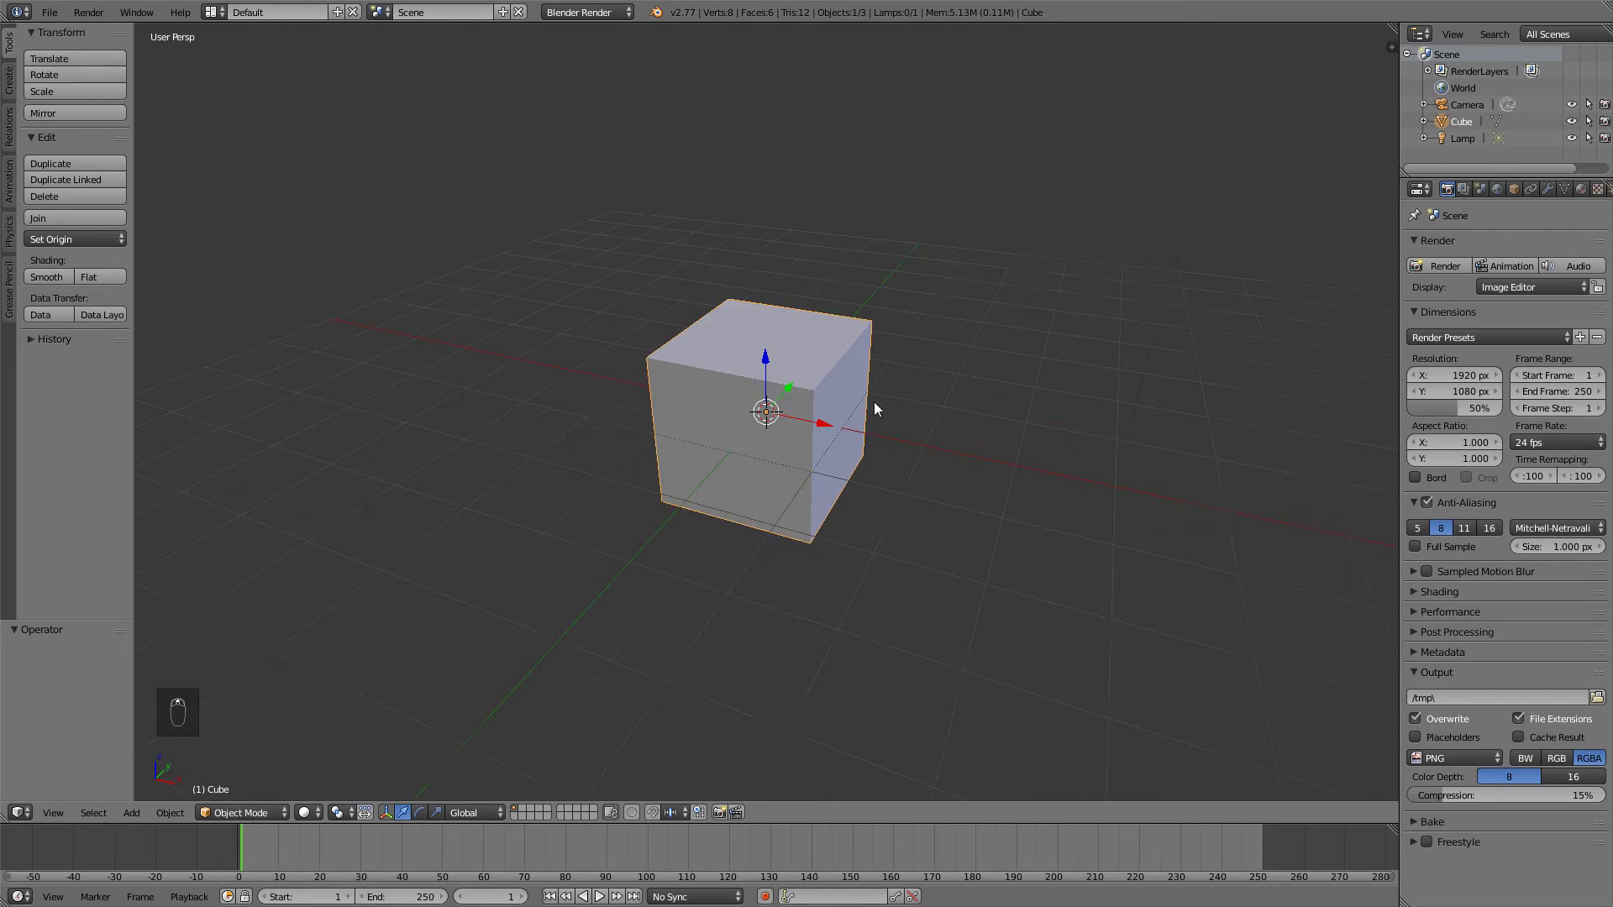
key("x")
left_click(934, 386)
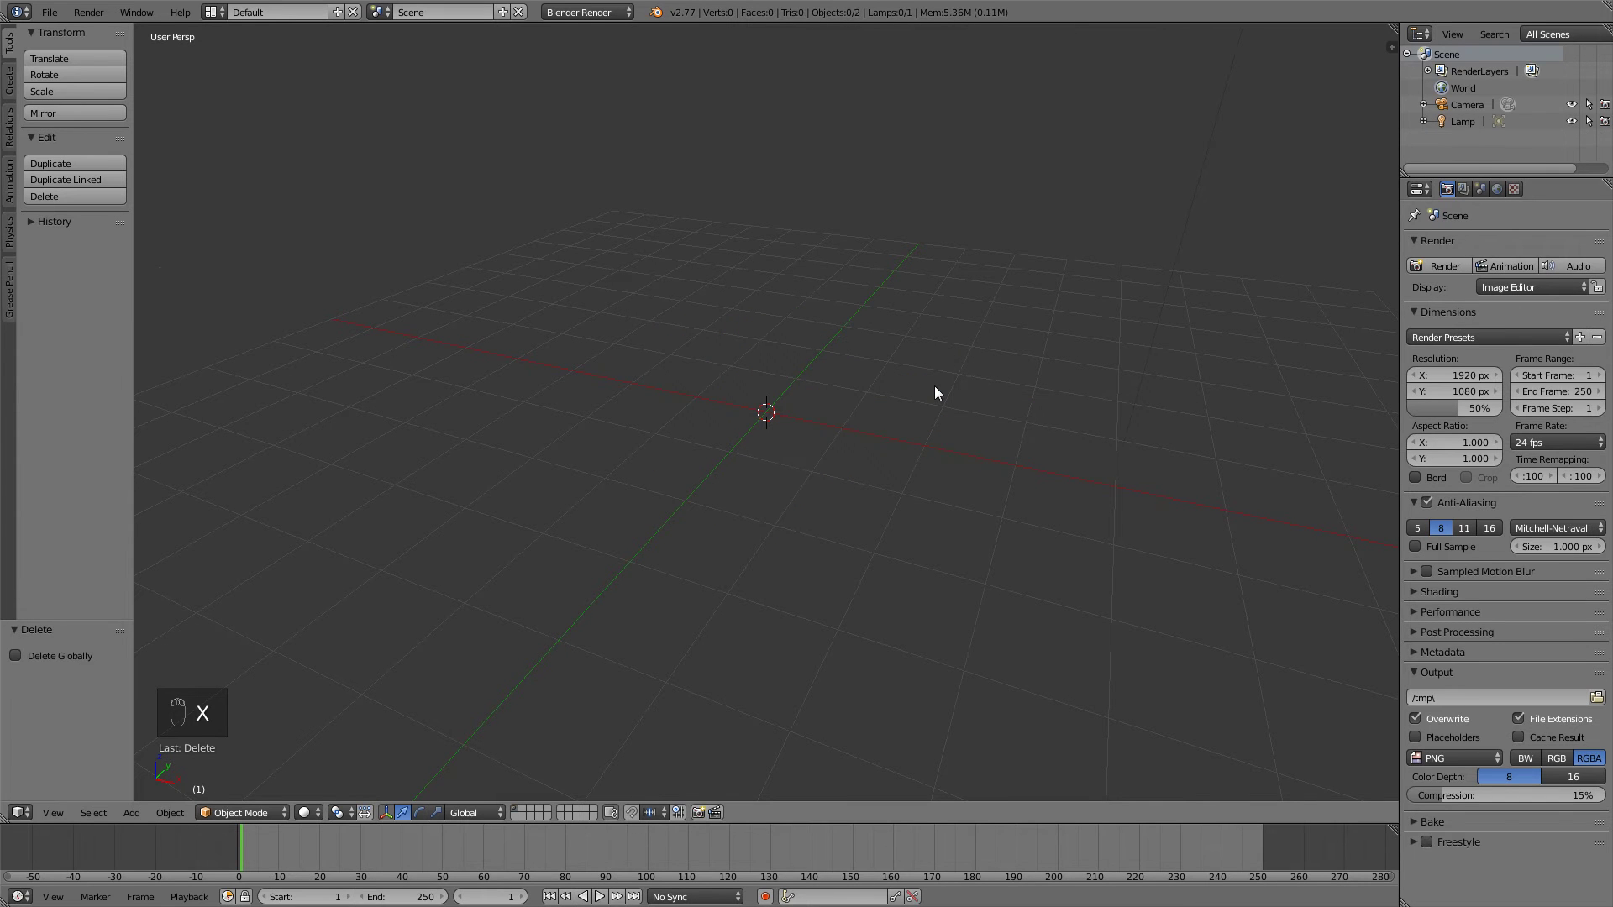
key("shift+a")
mouse_move(917, 295)
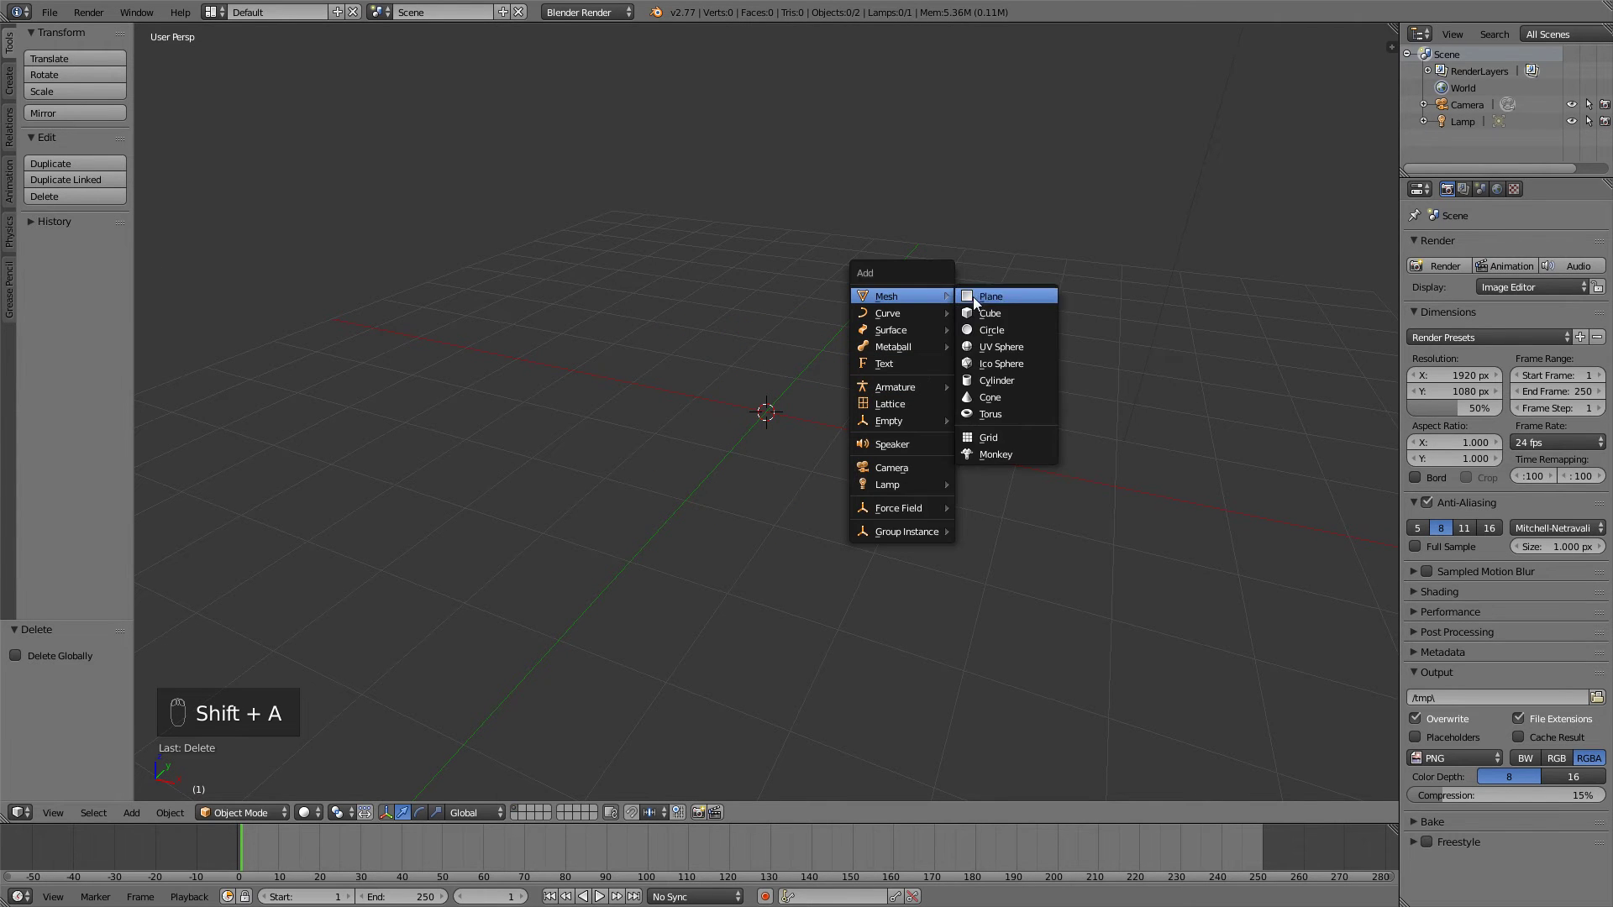
left_click(1013, 326)
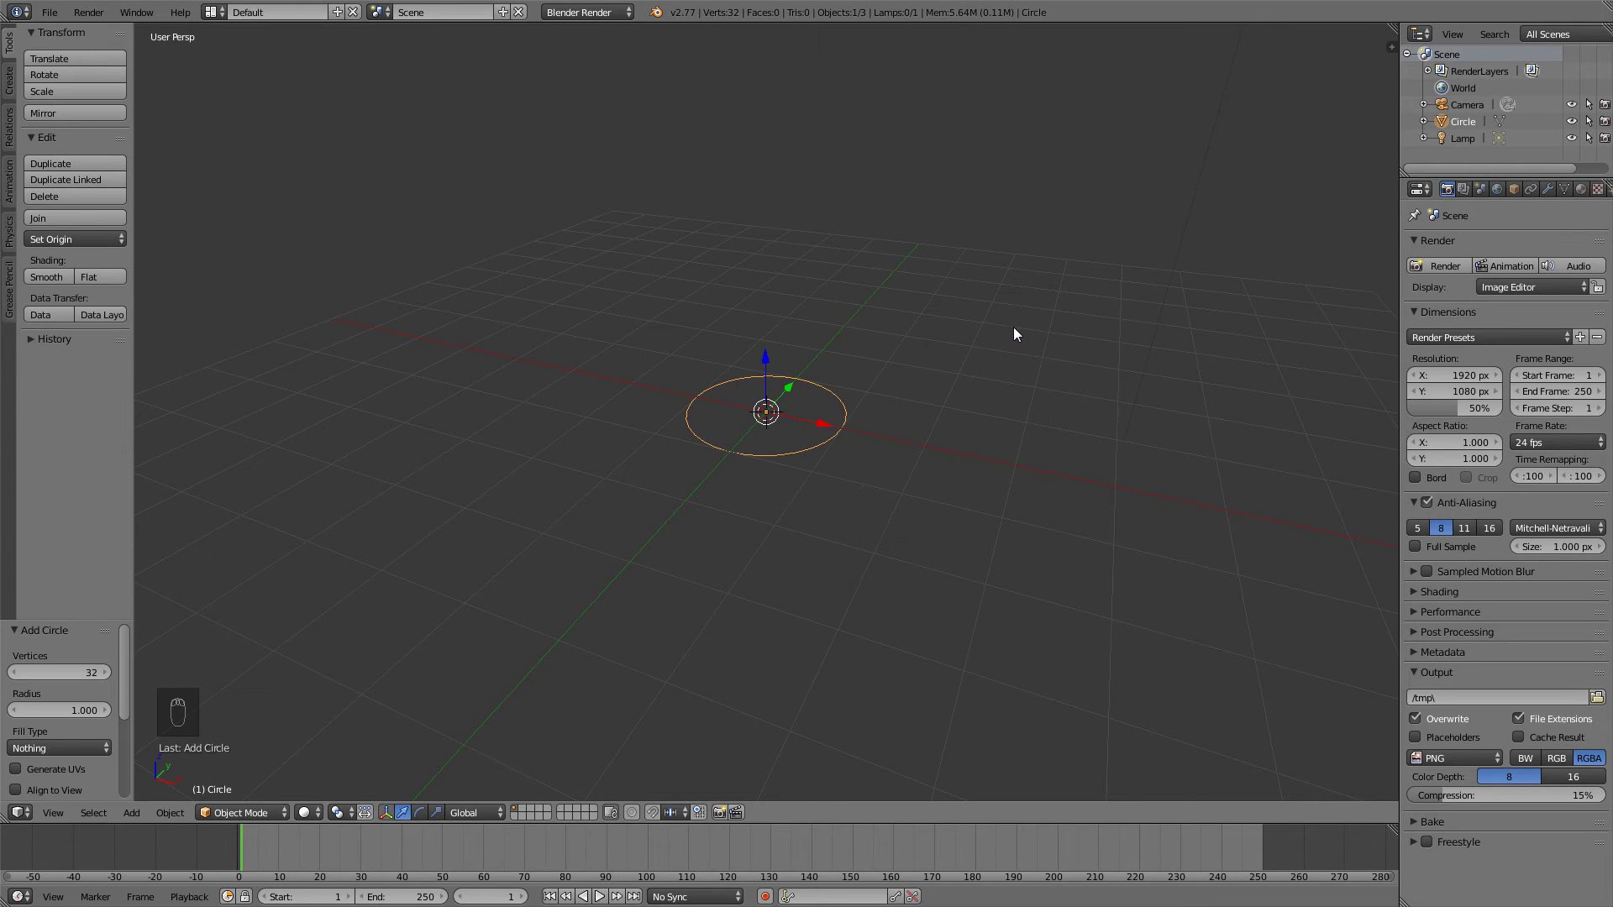
- Add a Screw modifier to the circle (Z axis, 360°, 16 steps)
left_click(1547, 187)
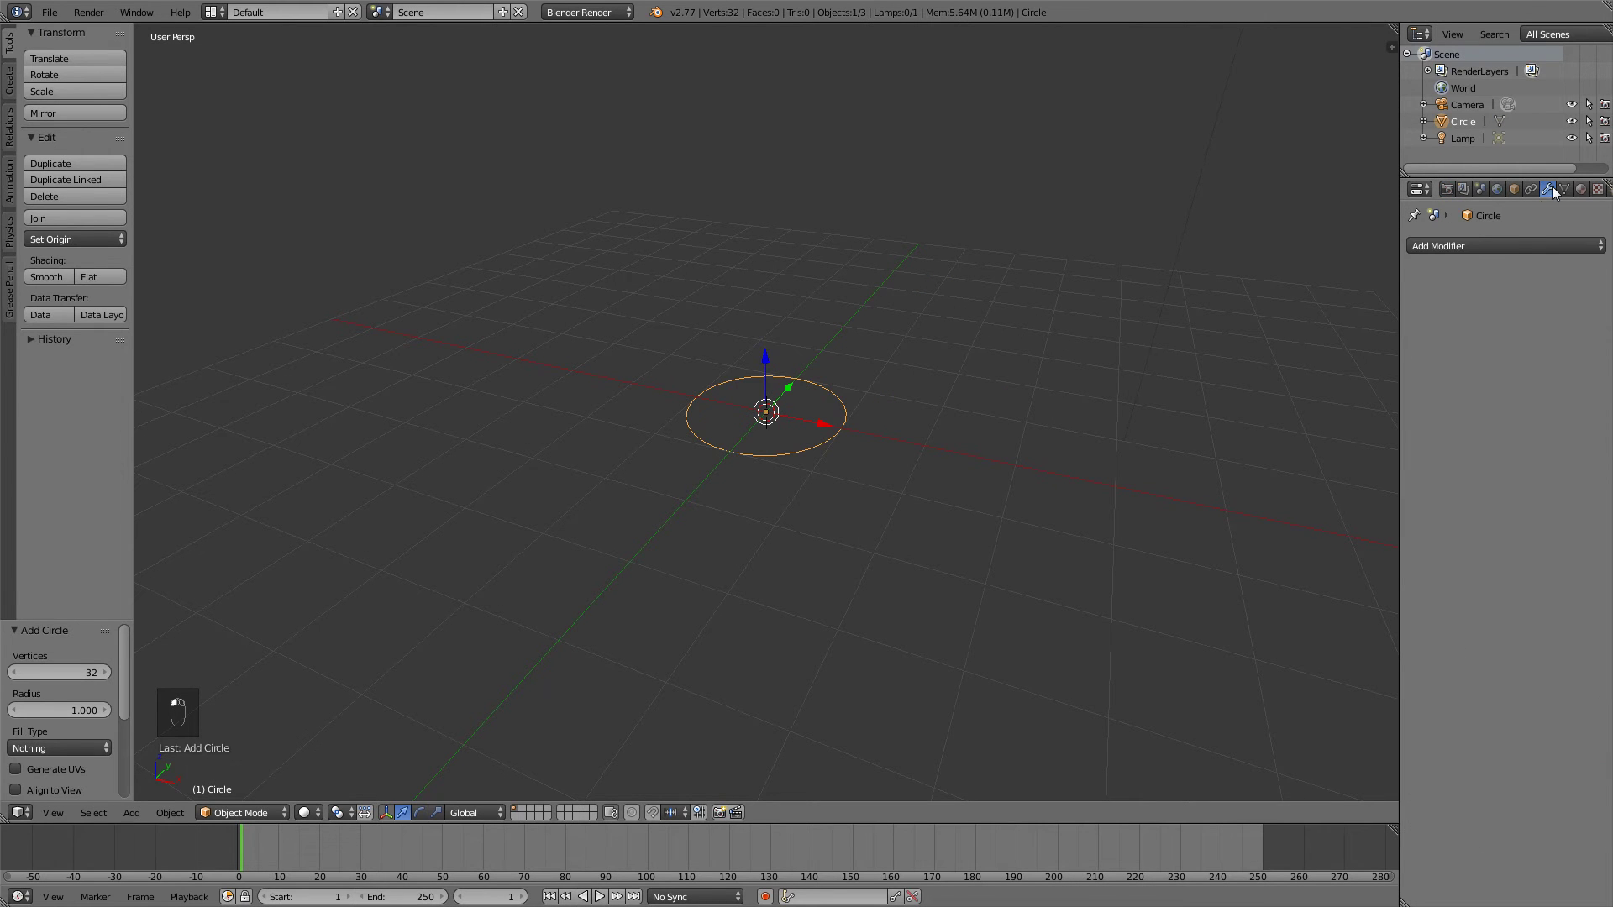
left_click(1509, 242)
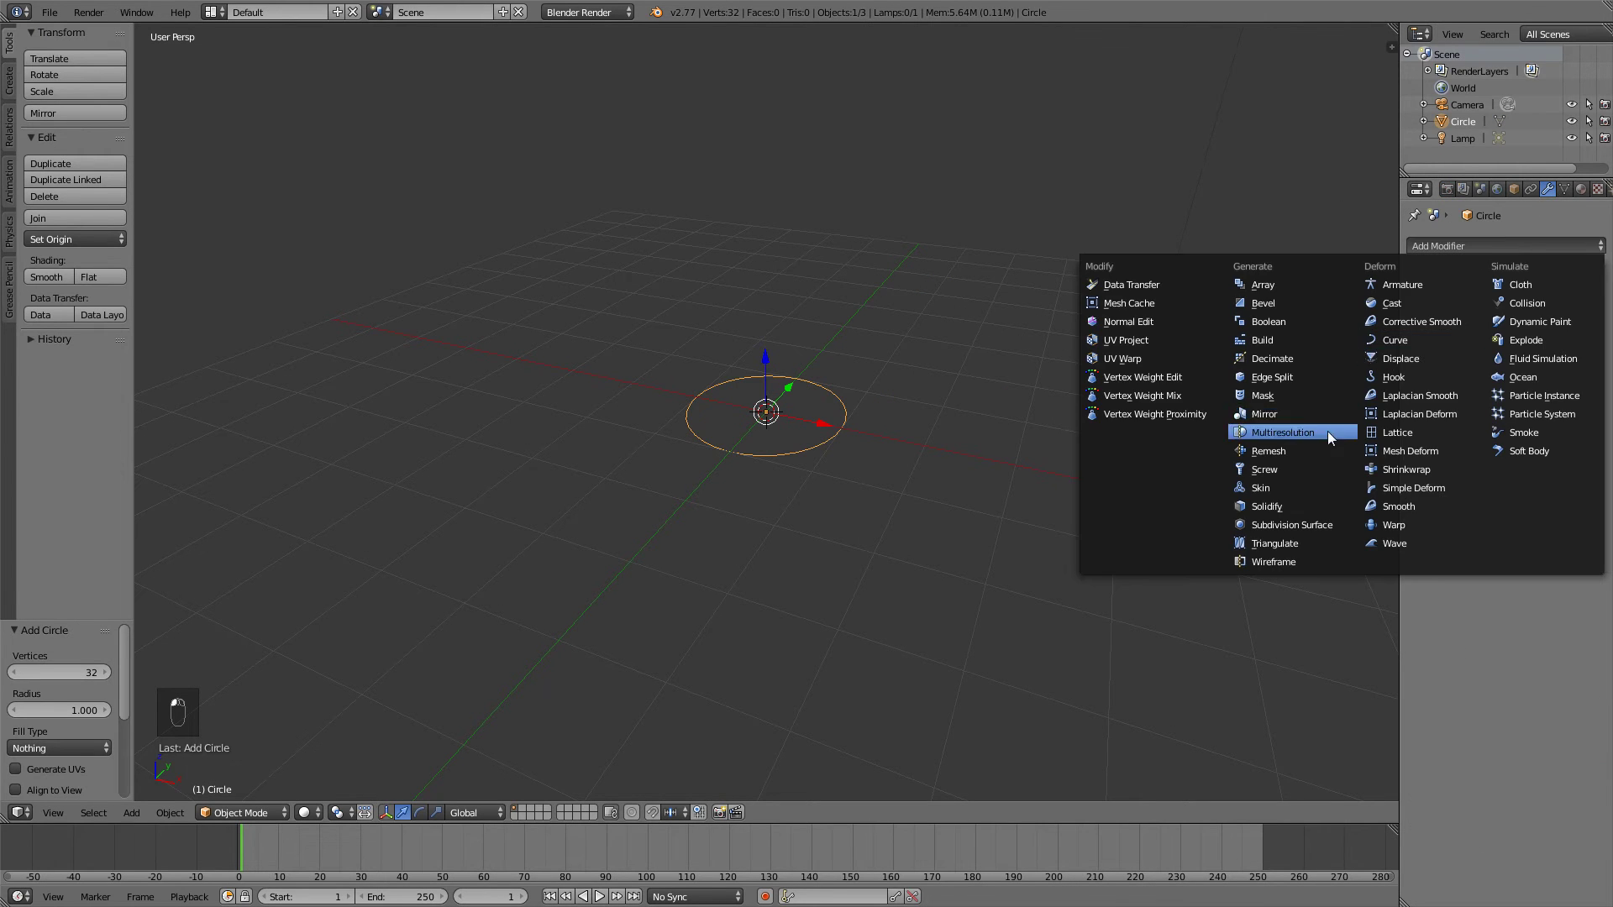
left_click(1304, 475)
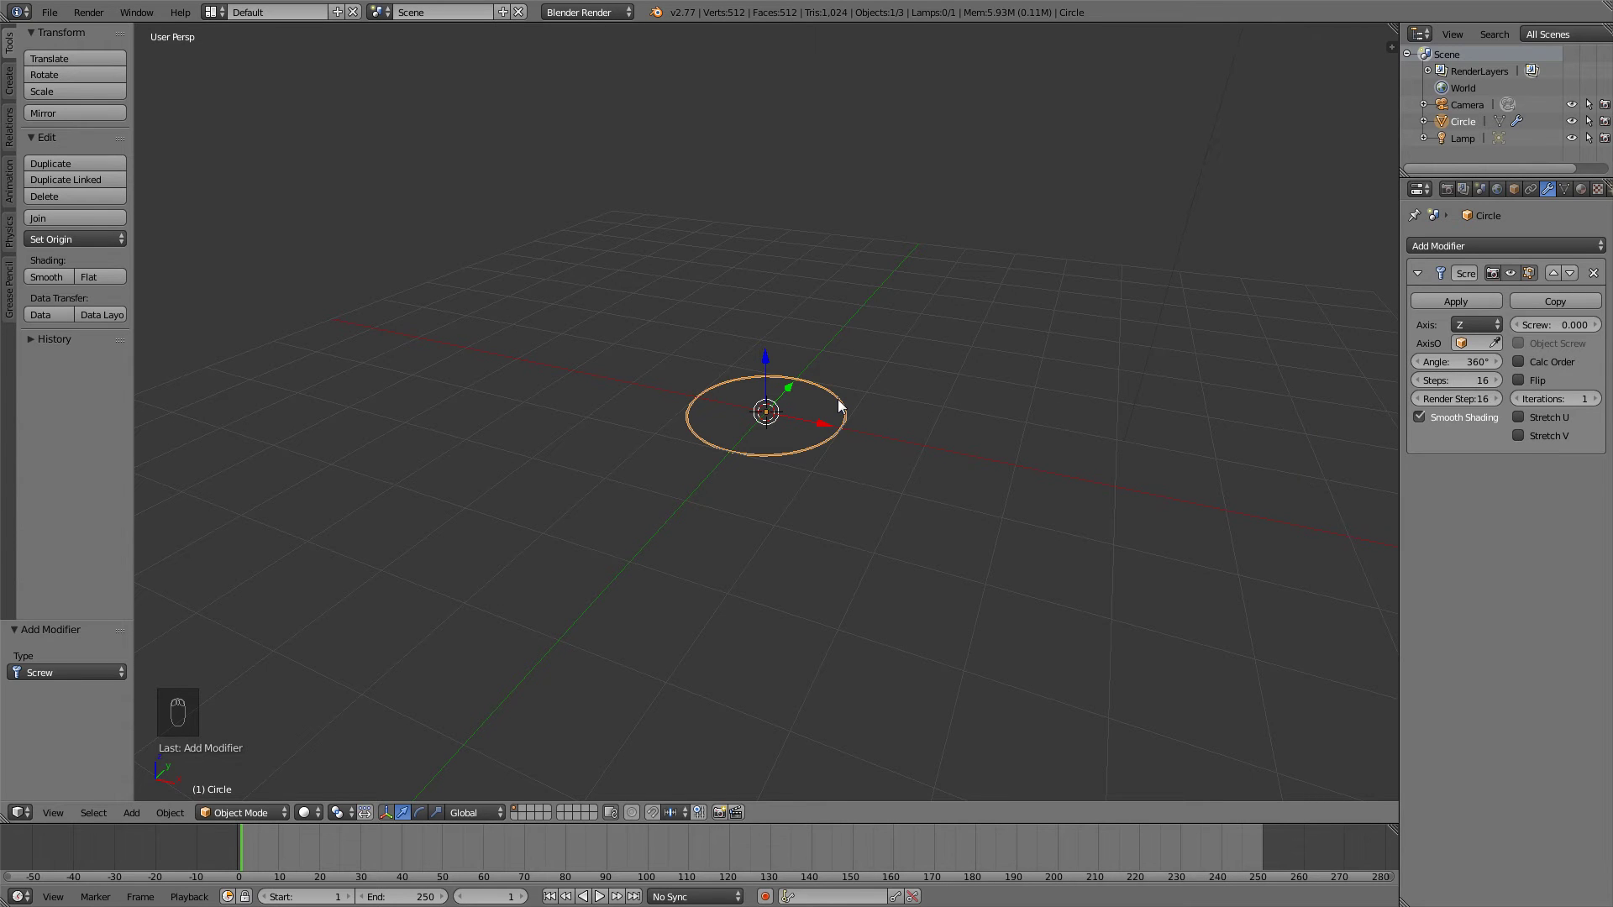
- In Edit Mode, shift the circle's vertices 3.179 along X and rotate them 90° about X
key("Tab")
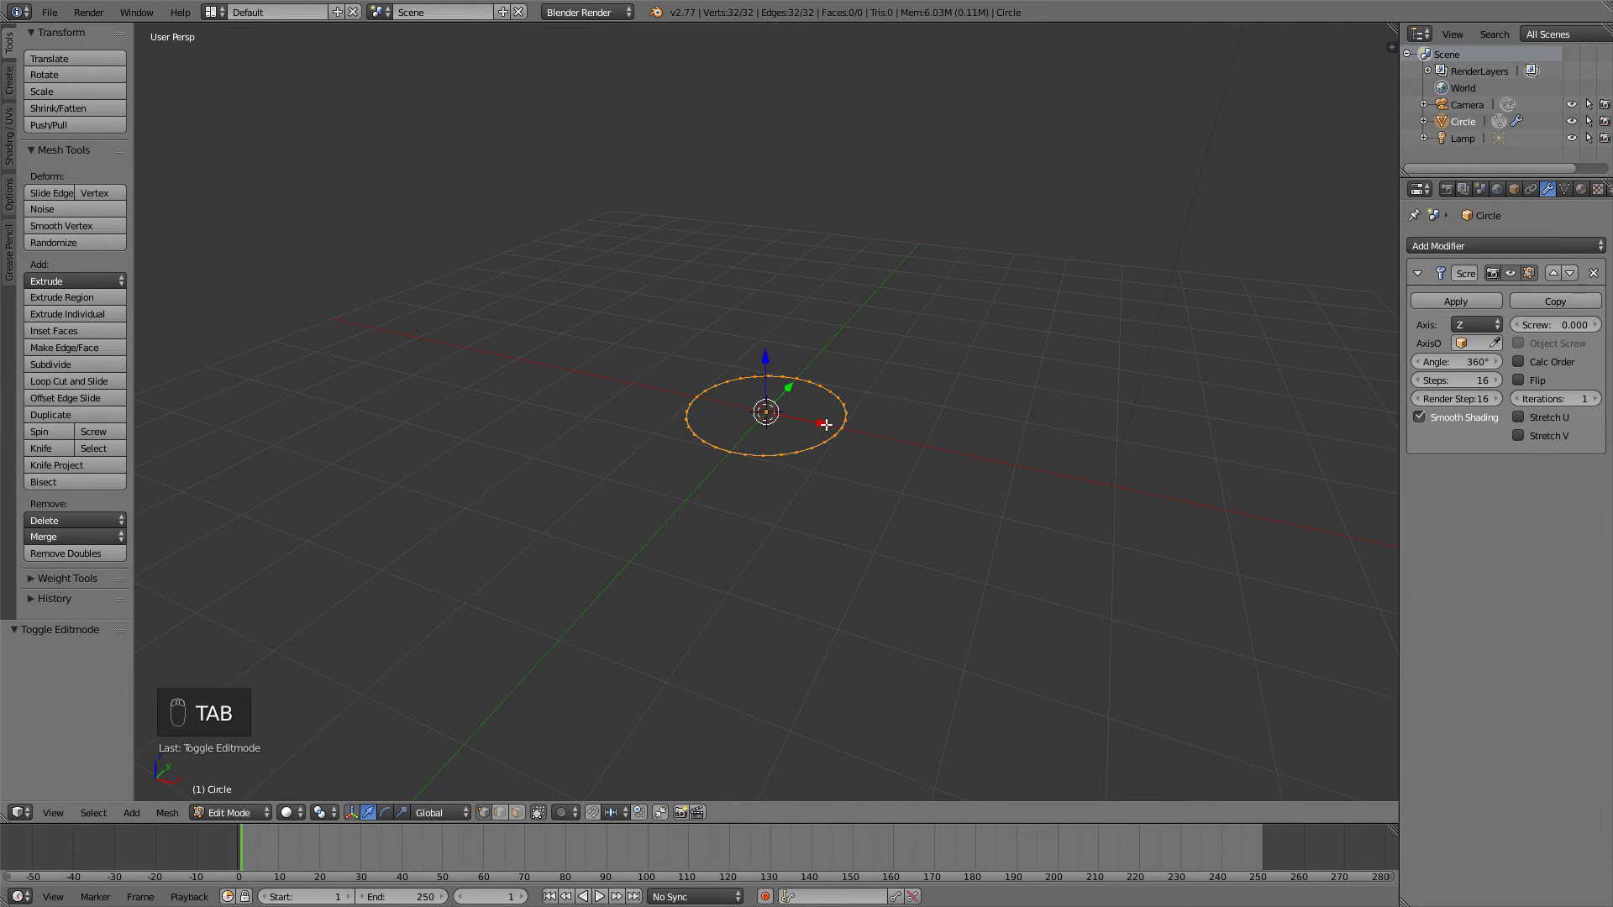
key("g")
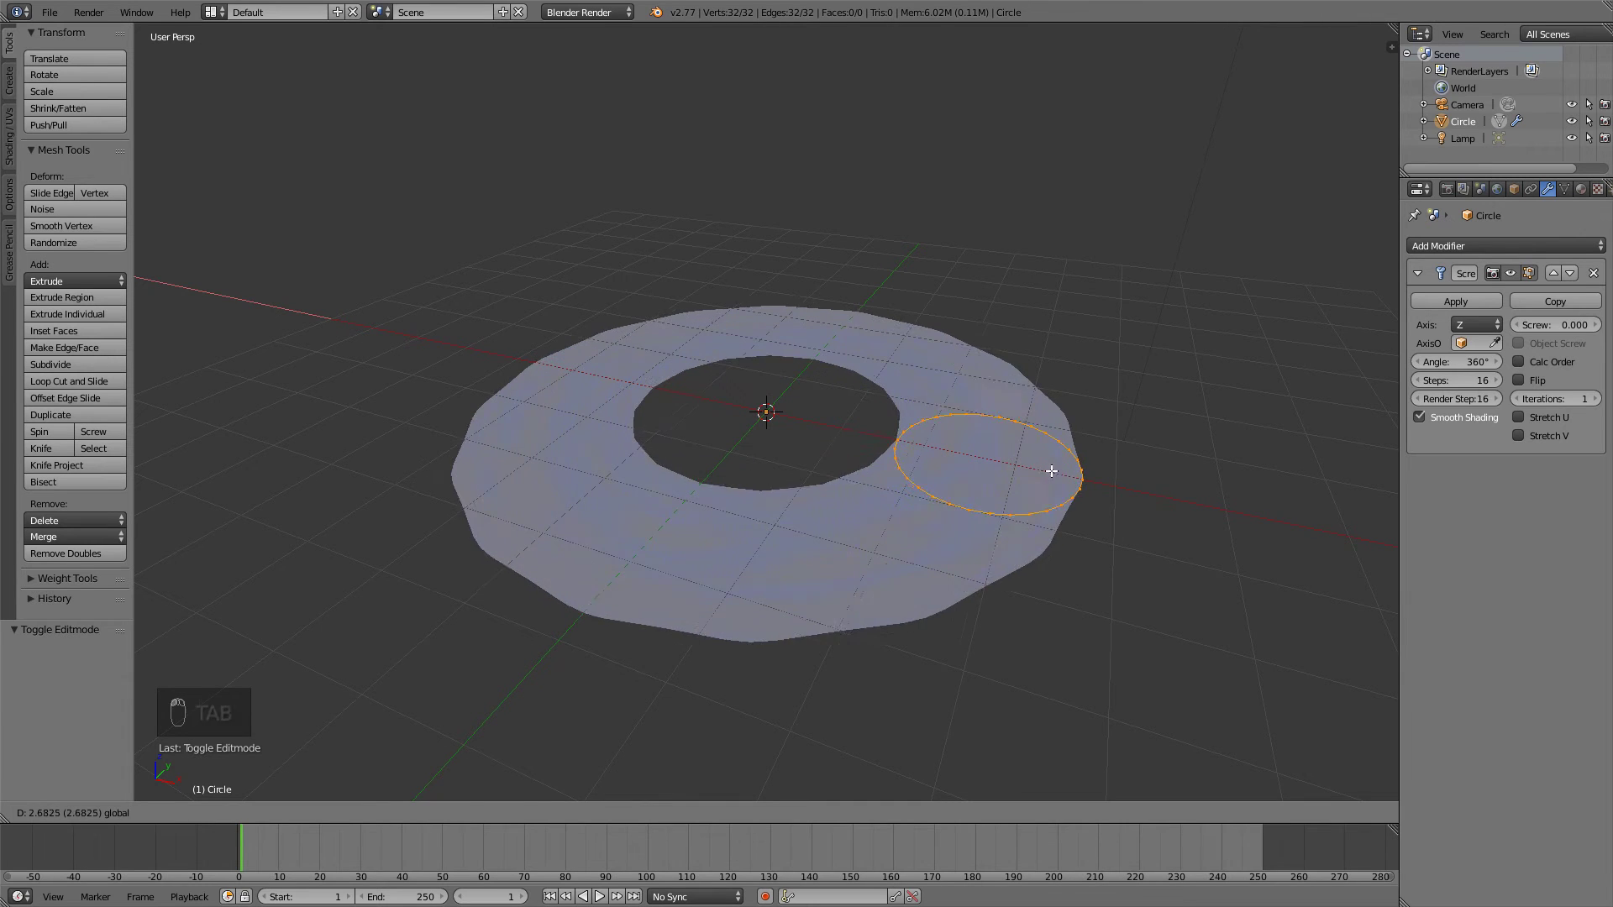
left_click(1095, 473)
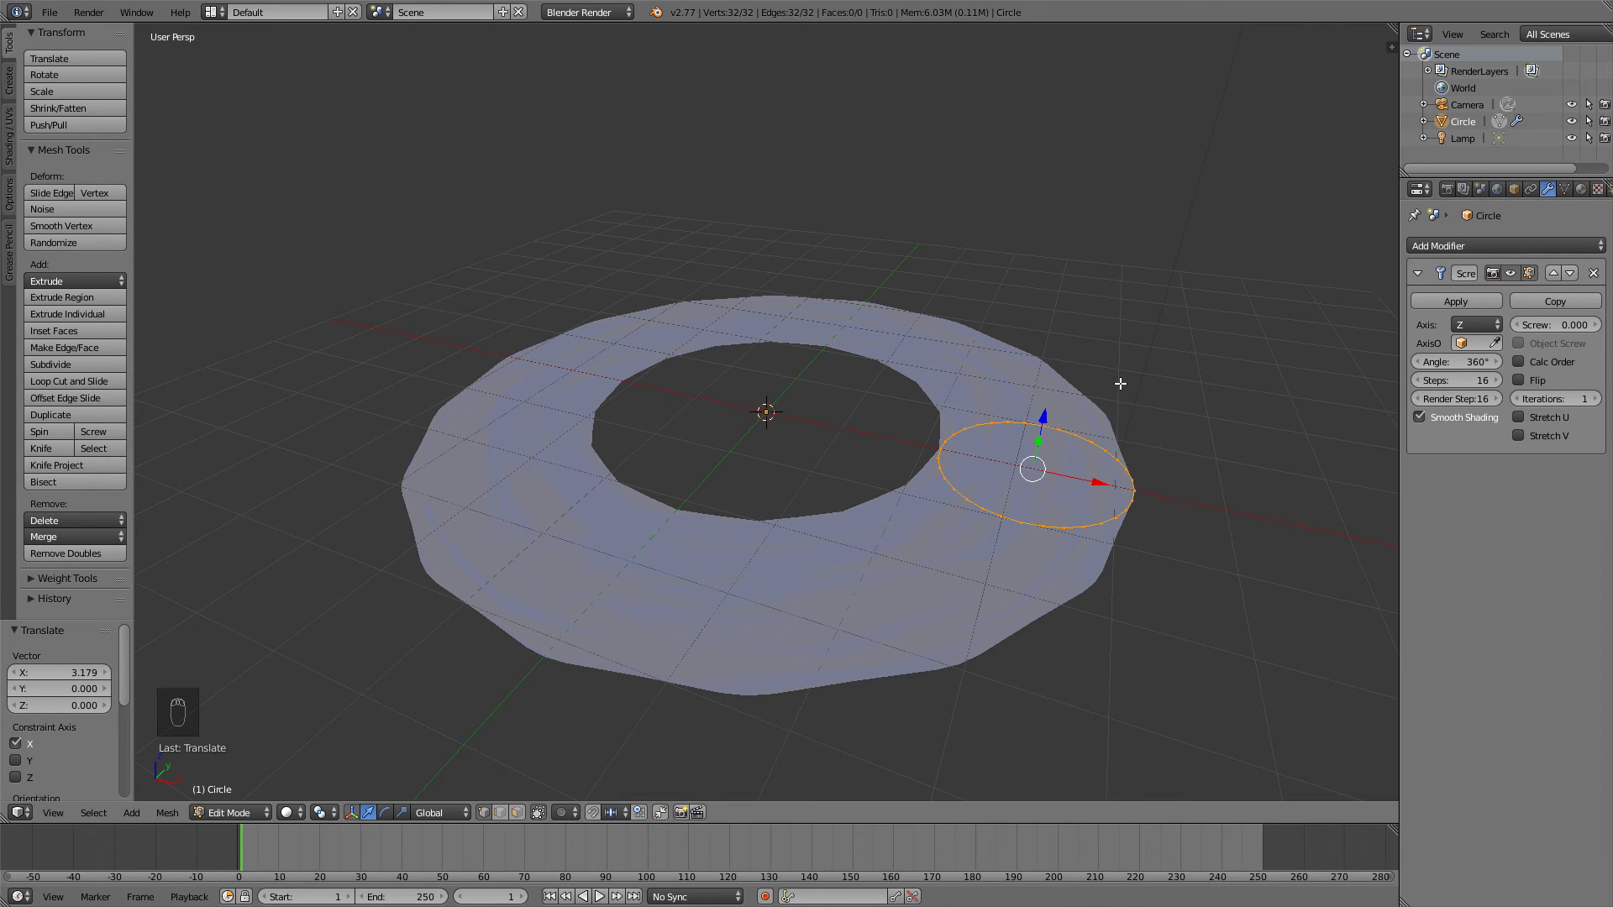
type("rx90")
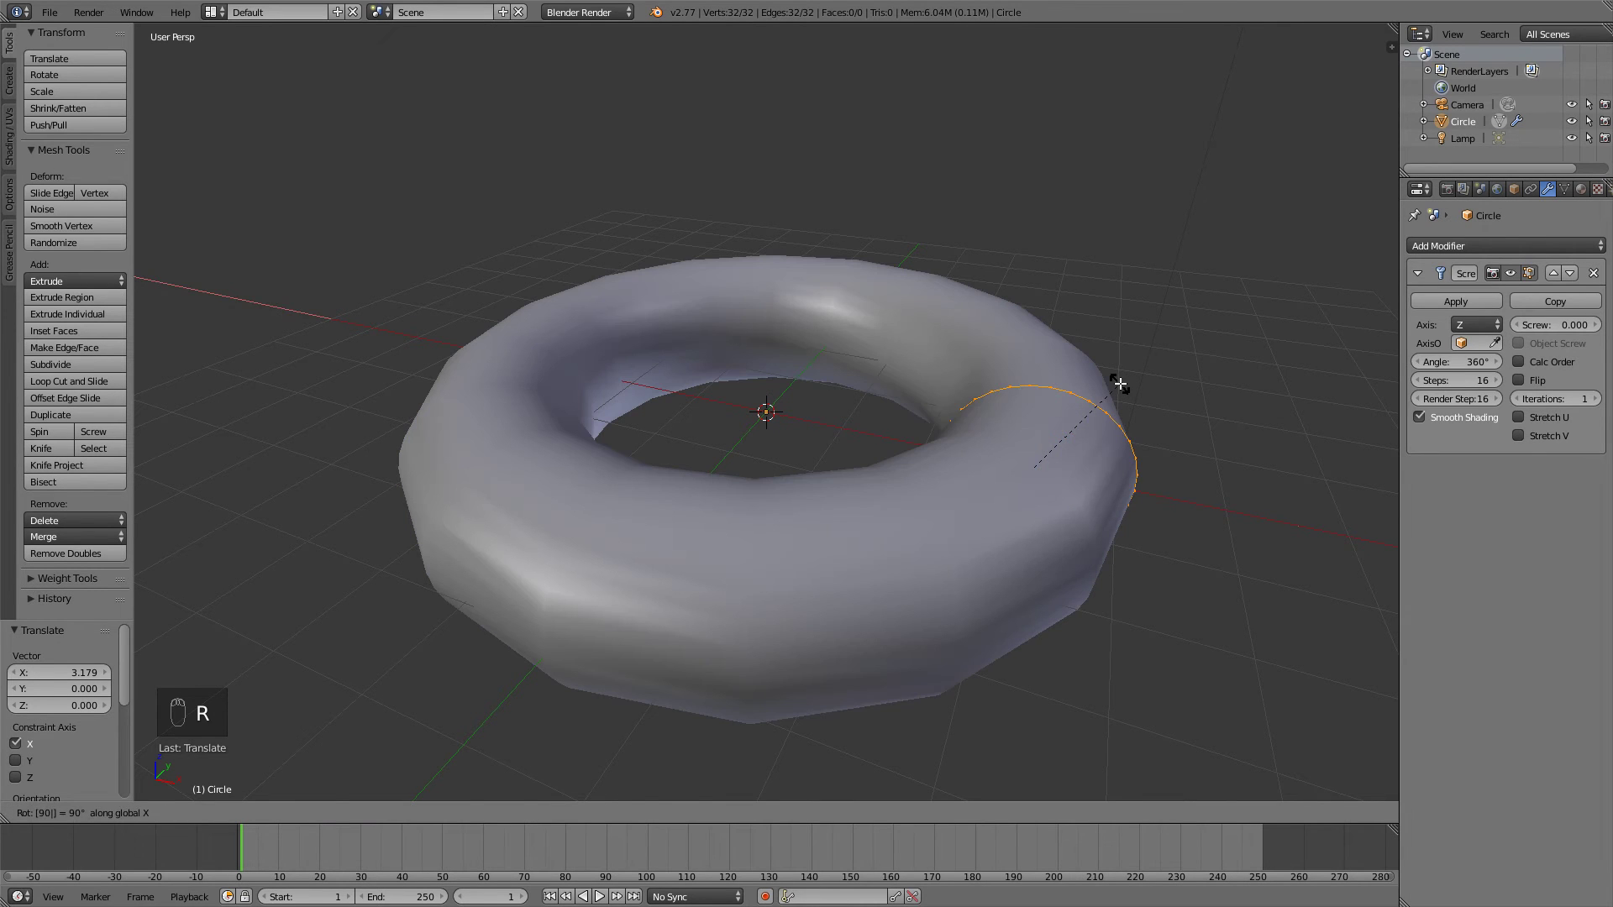
key("Return")
middle_click_drag(1155, 389, 993, 443)
scroll(1041, 393, "down", 3)
scroll(981, 479, "up", 2)
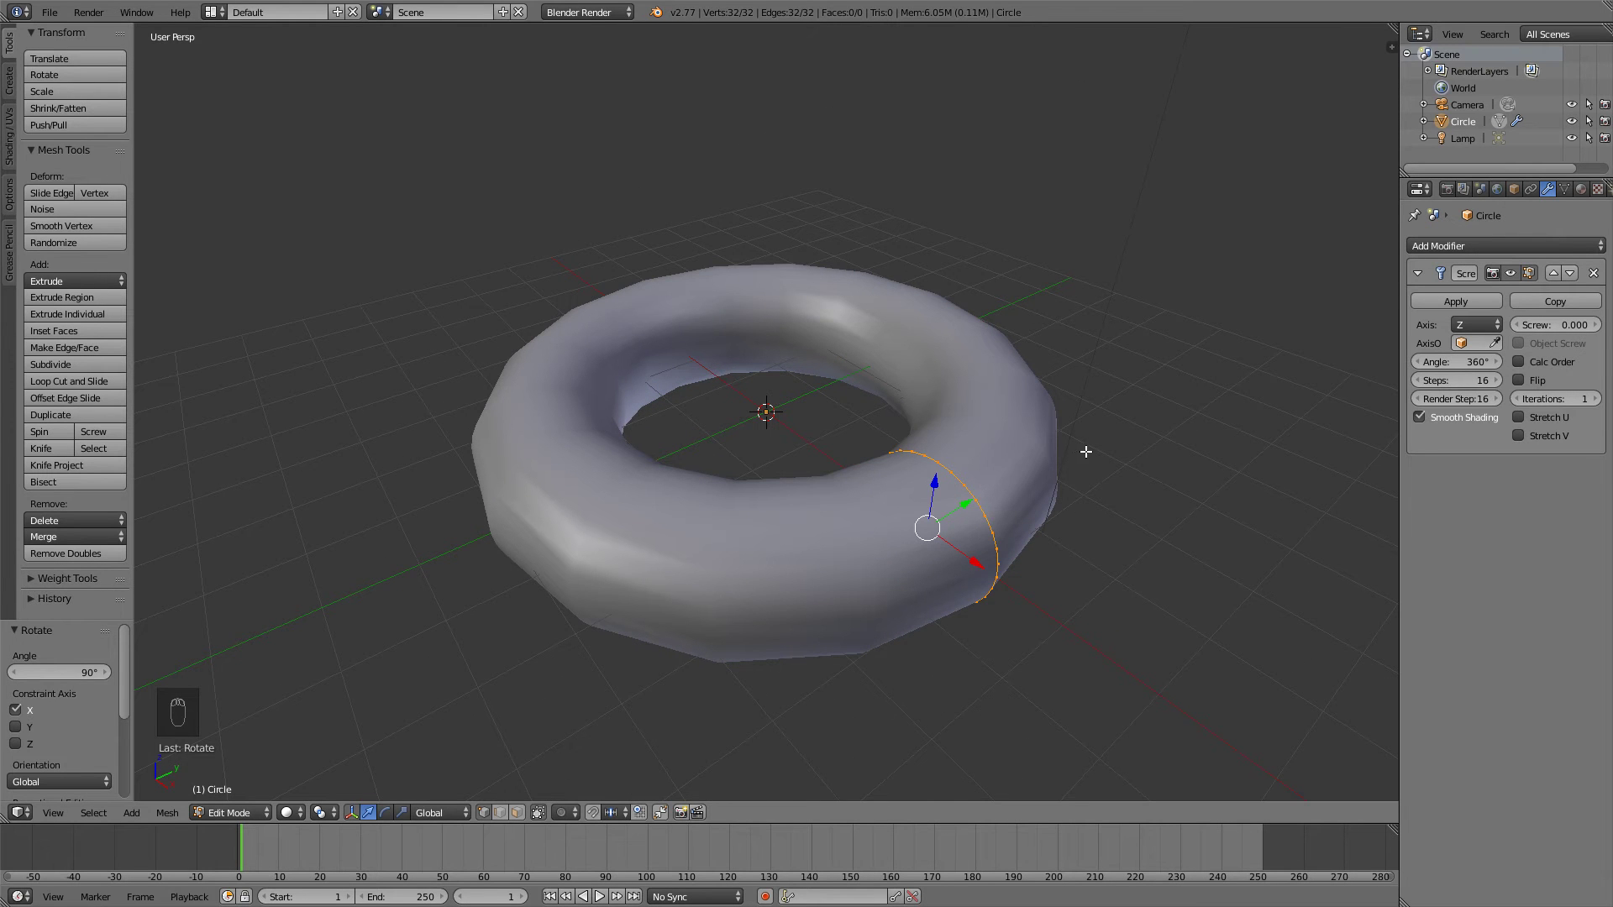
- Raise the Screw offset to 10.5 and set the Screw angle to 1500°
middle_click_drag(1083, 454, 1050, 435)
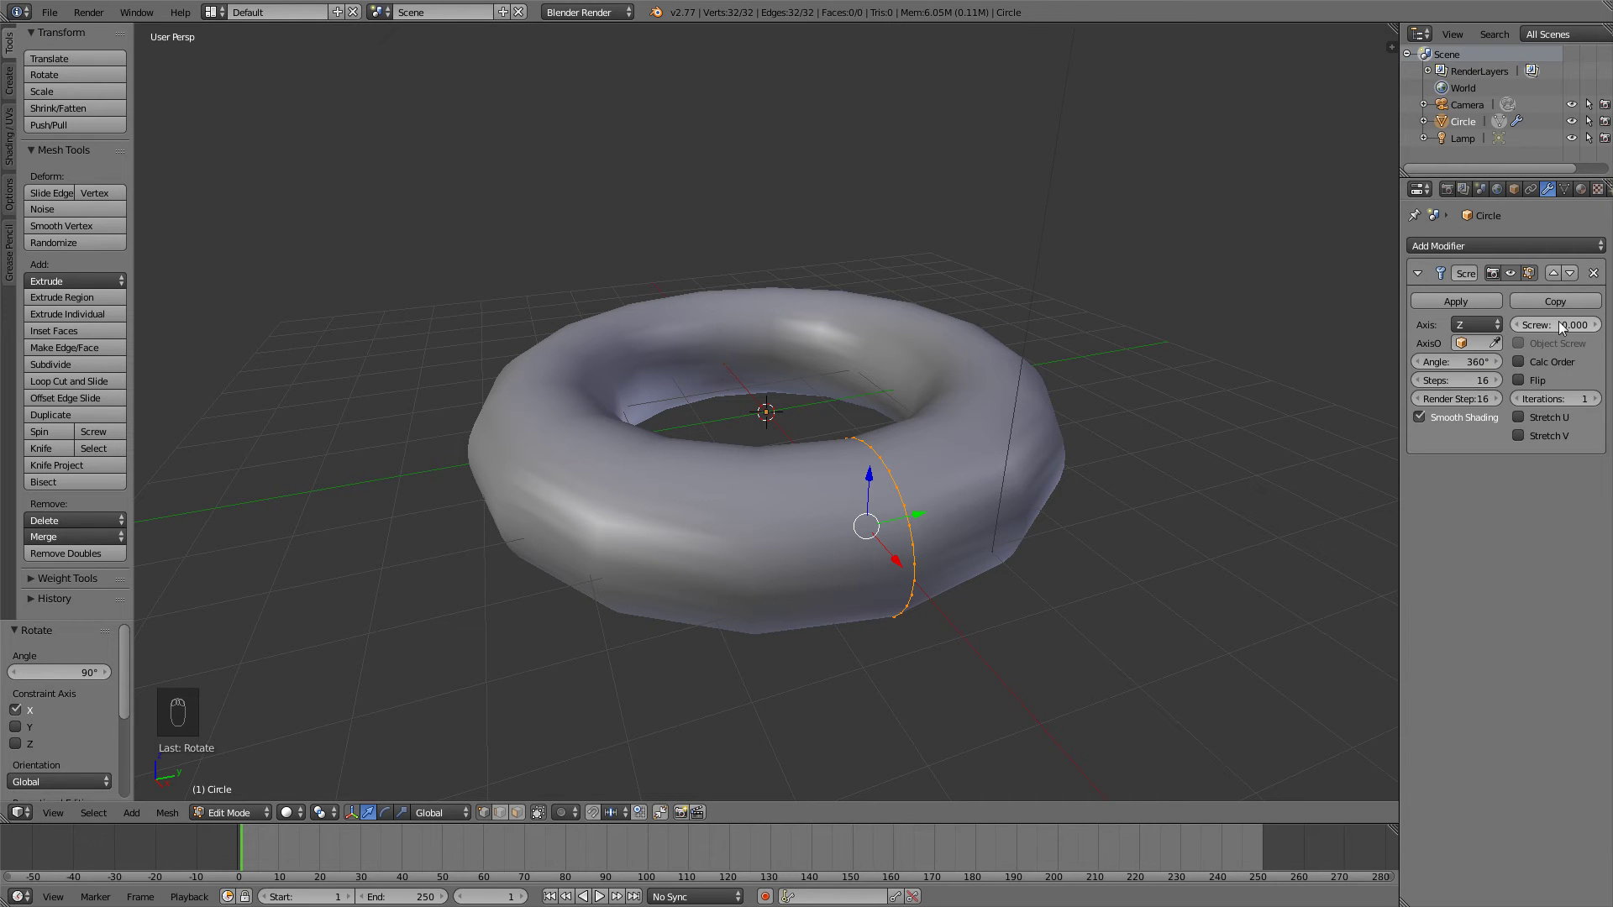
left_click_drag(1559, 326, 1332, 302)
scroll(968, 320, "down", 3)
mouse_move(1550, 333)
left_mouse_down()
mouse_move(1579, 333)
mouse_move(1527, 333)
left_mouse_up()
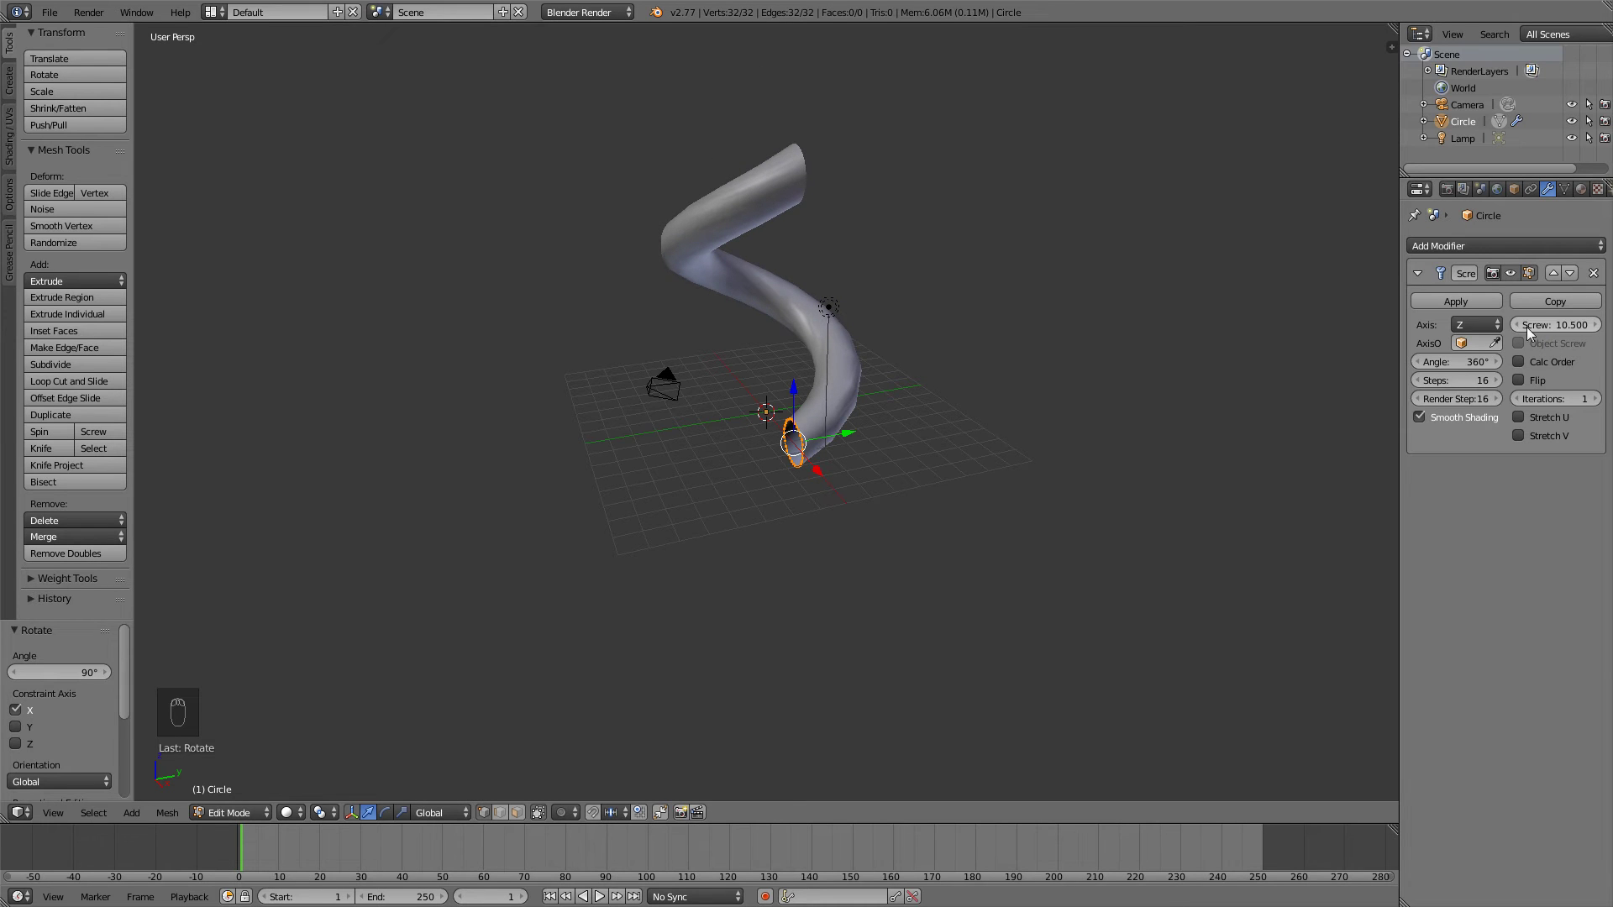
left_click_drag(1447, 362, 1509, 362)
left_click(1451, 361)
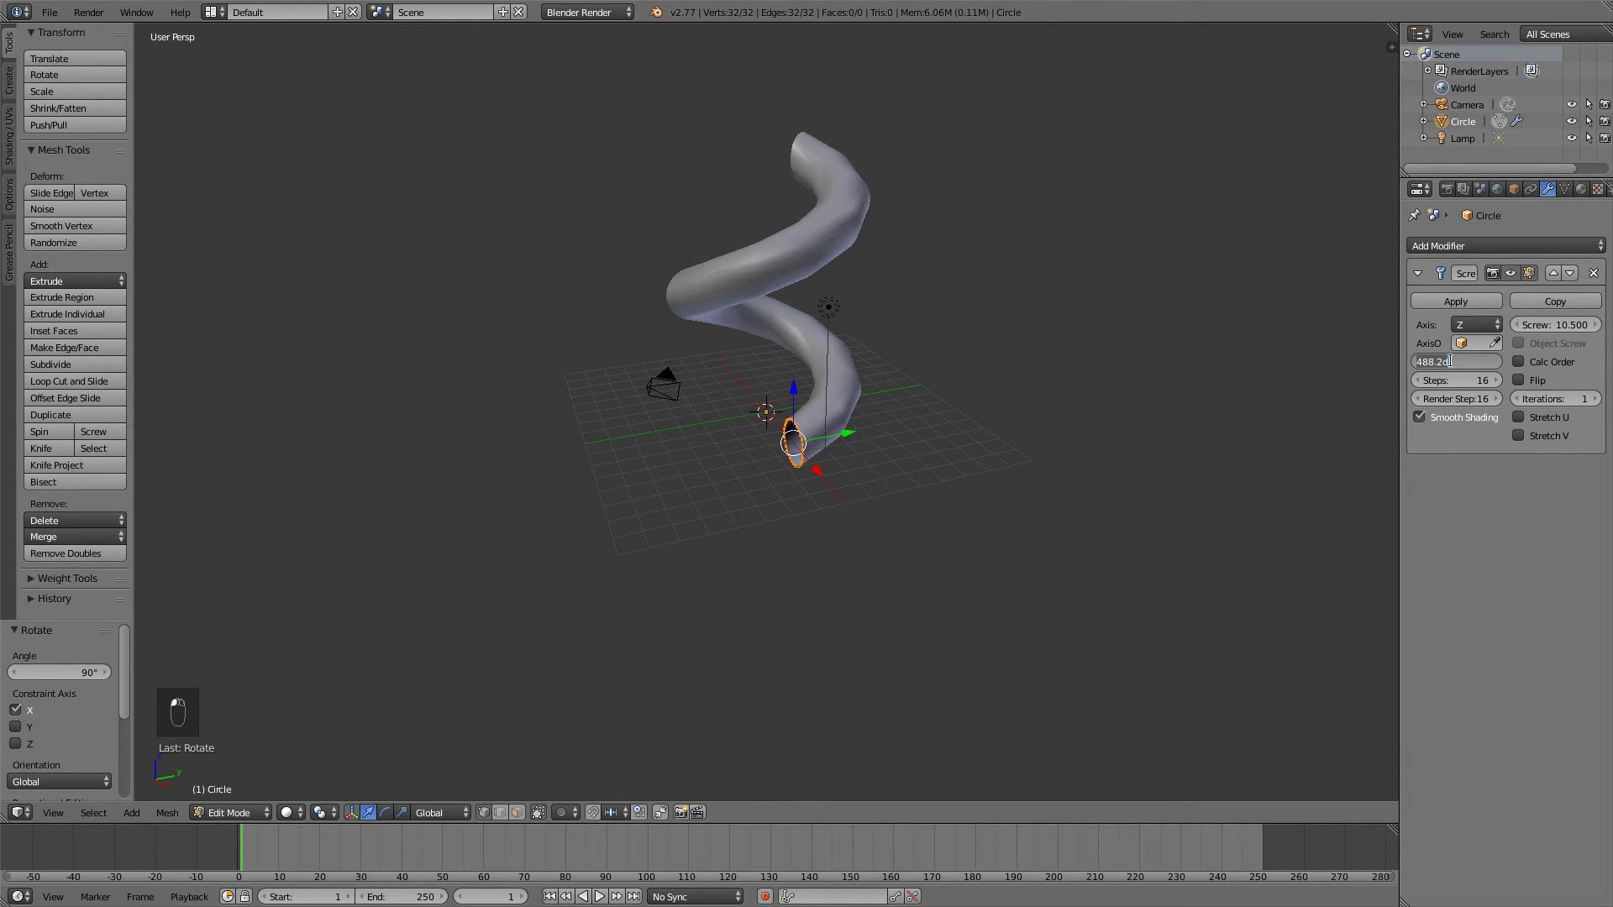
type("1500")
key("Return")
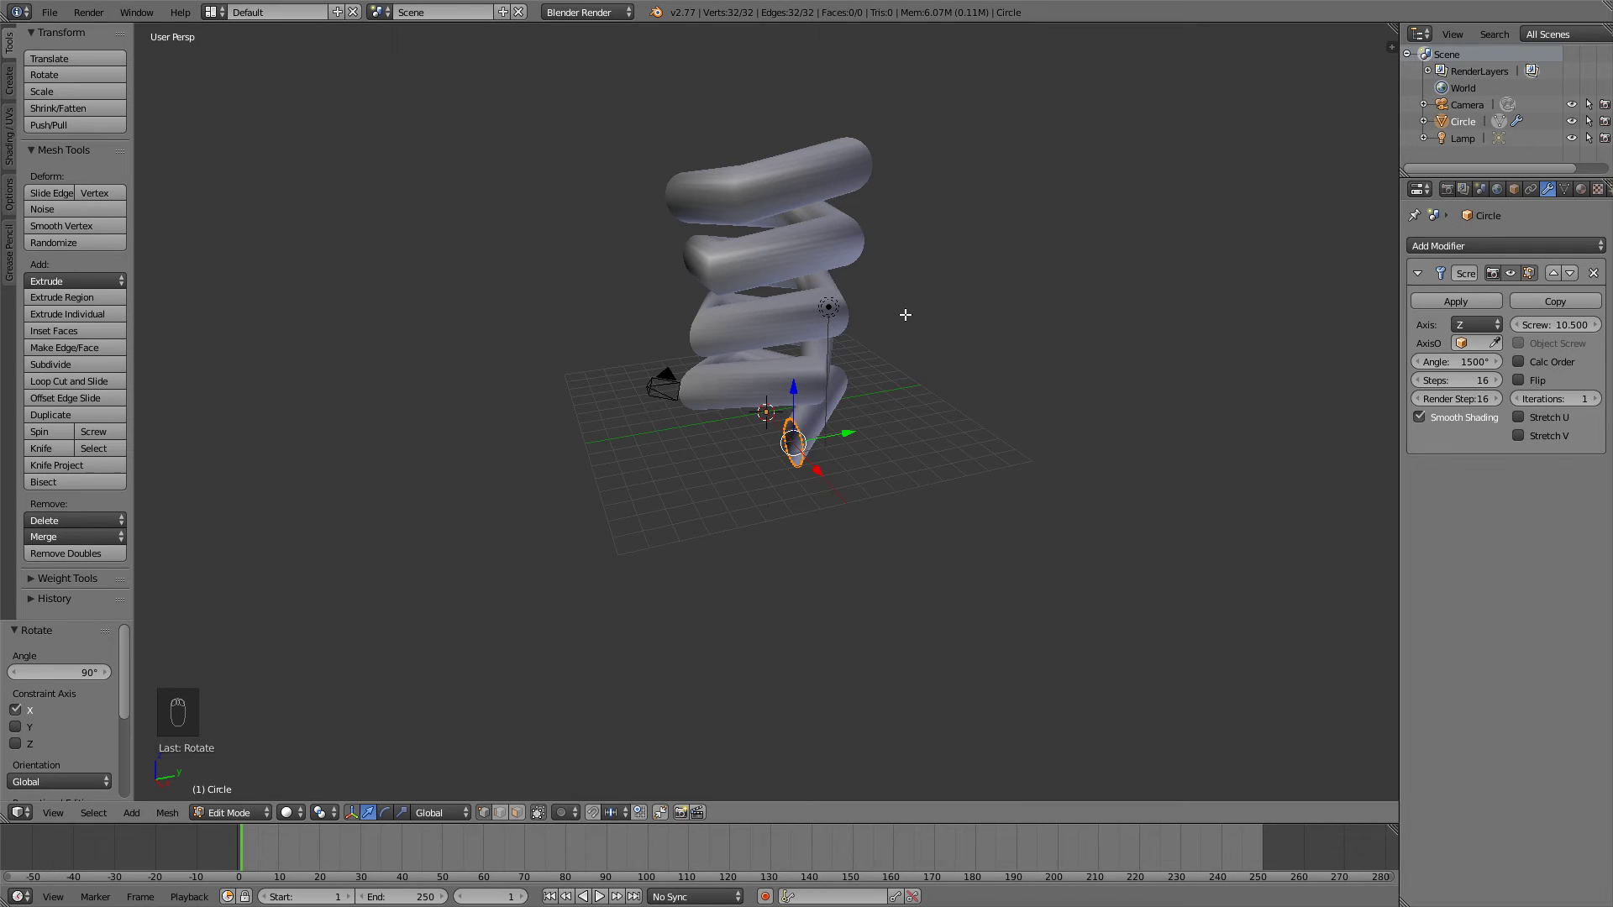
- Raise the Screw steps from 16 to 75 to smooth the coil
middle_click_drag(904, 314, 833, 311)
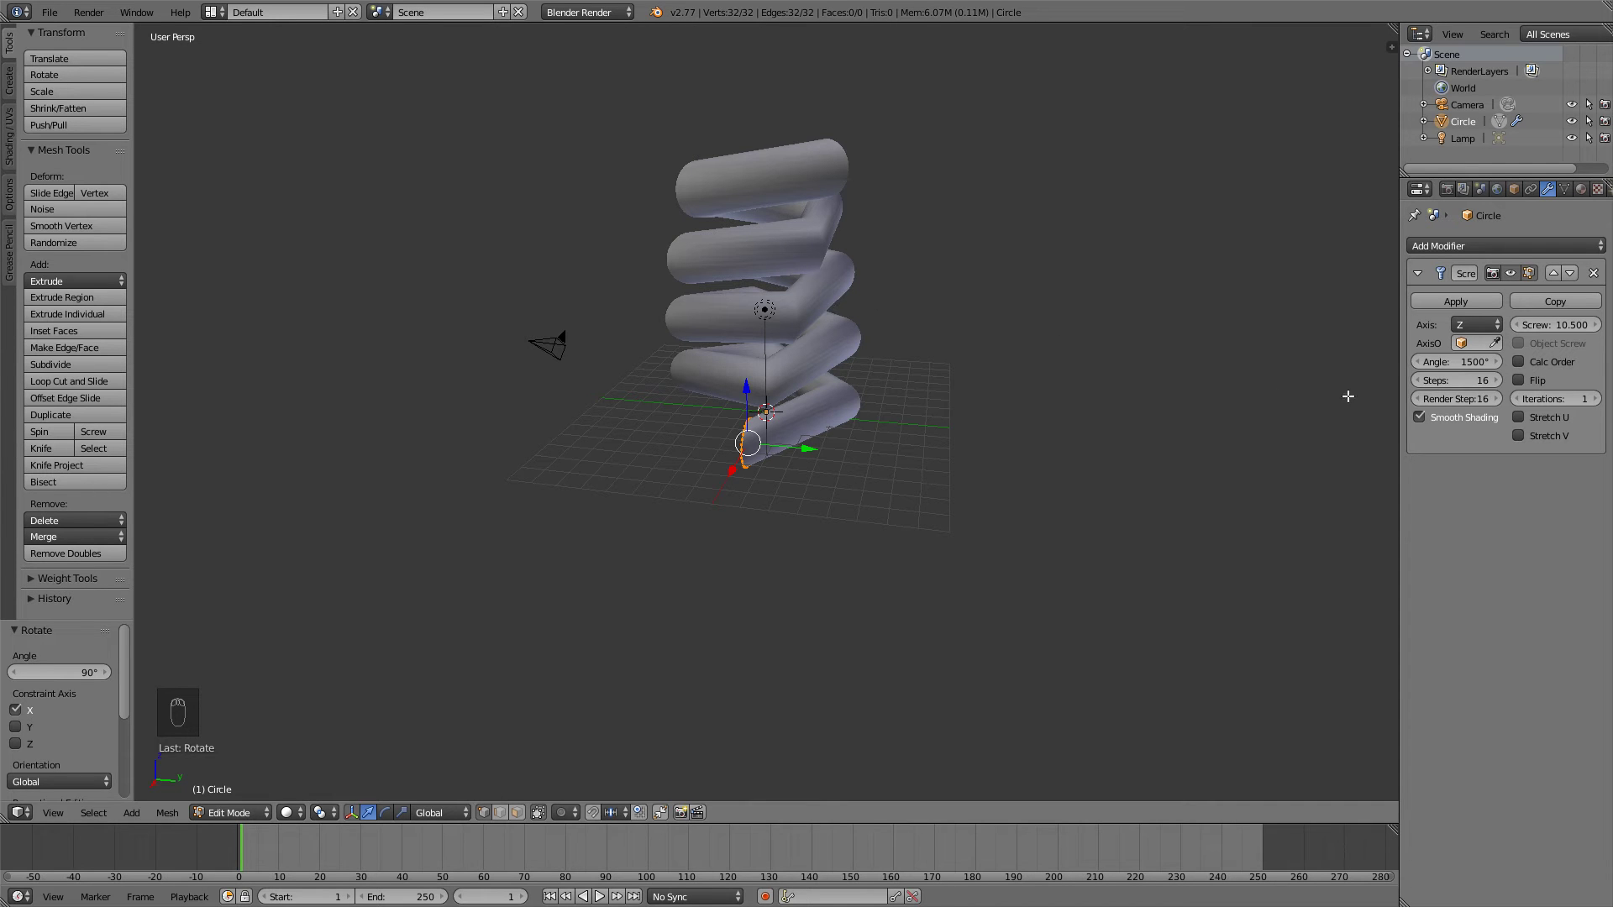
left_click(1451, 380)
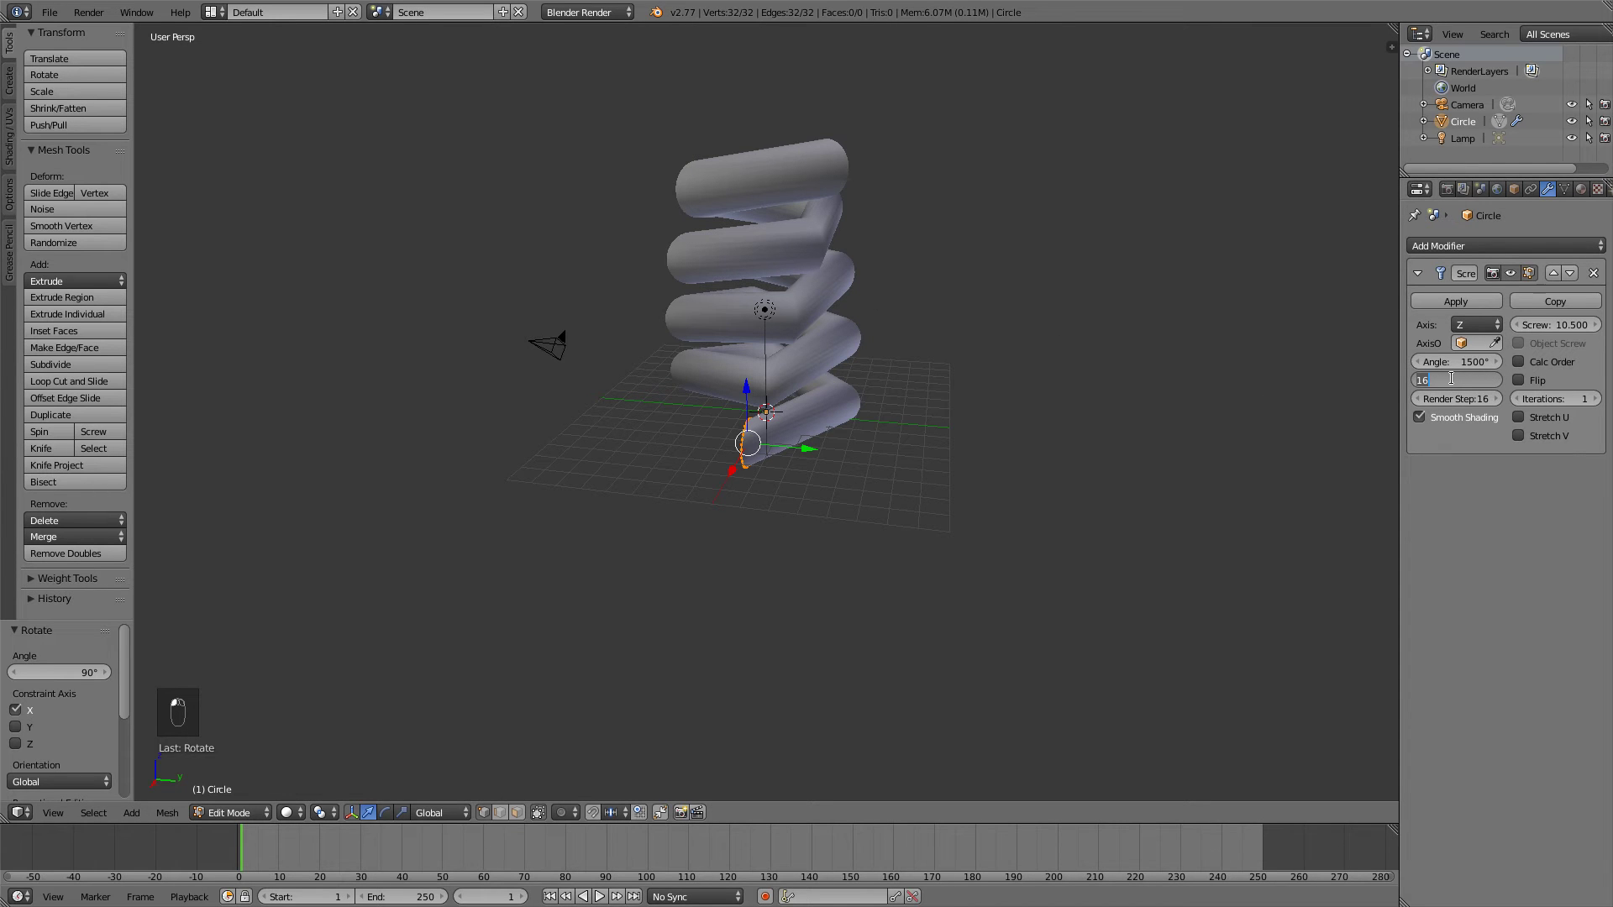
left_click(1476, 498)
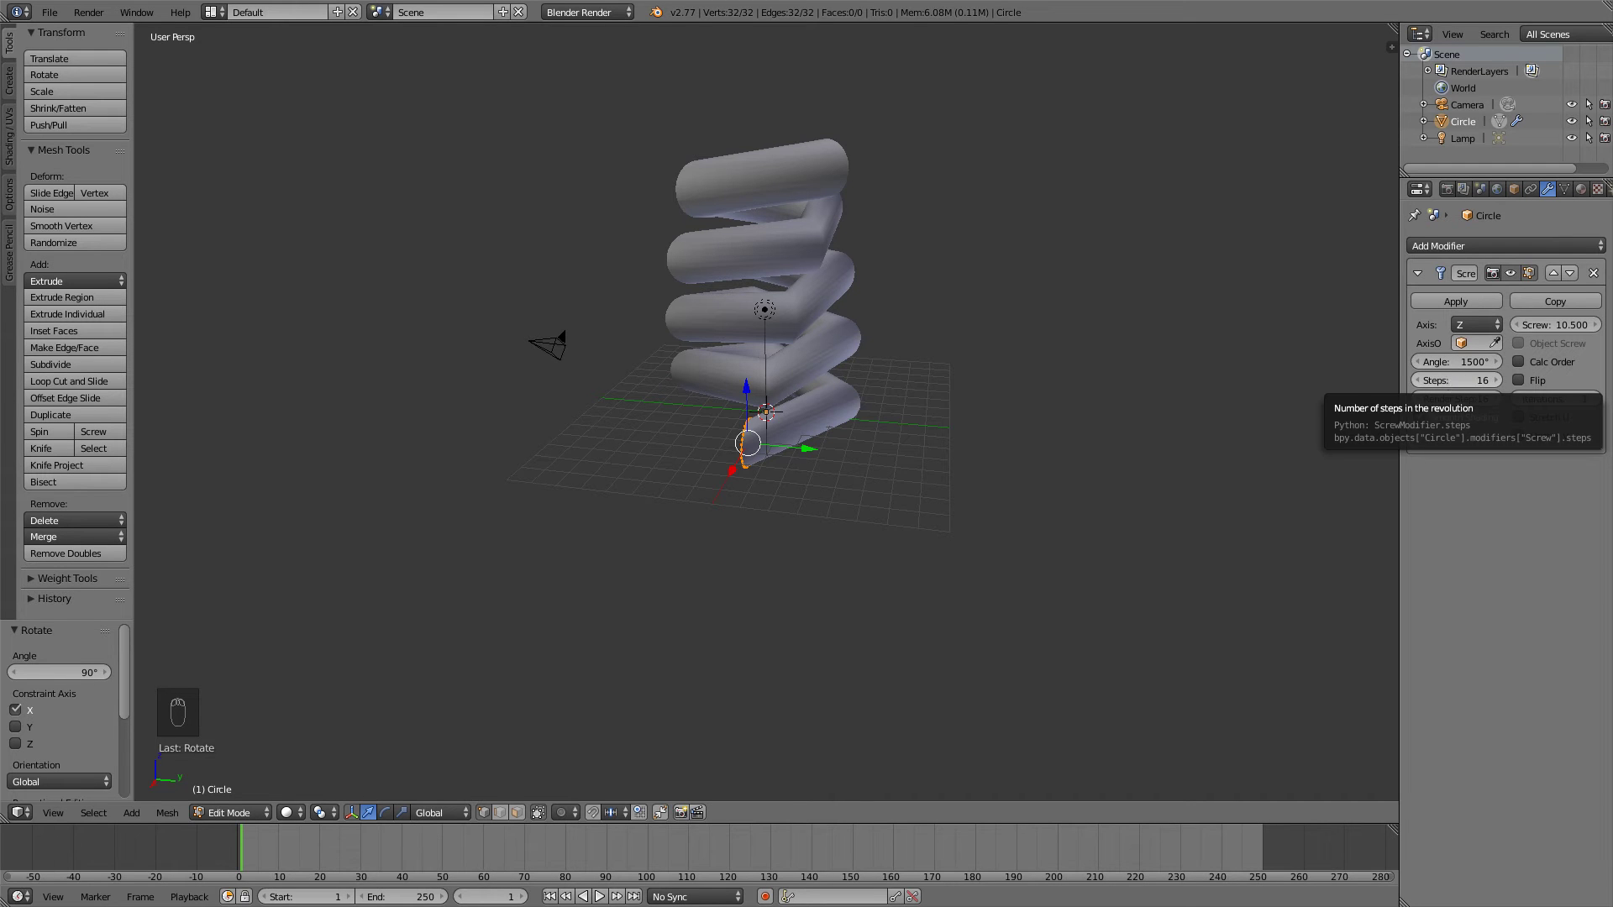
left_click_drag(1455, 380, 1509, 380)
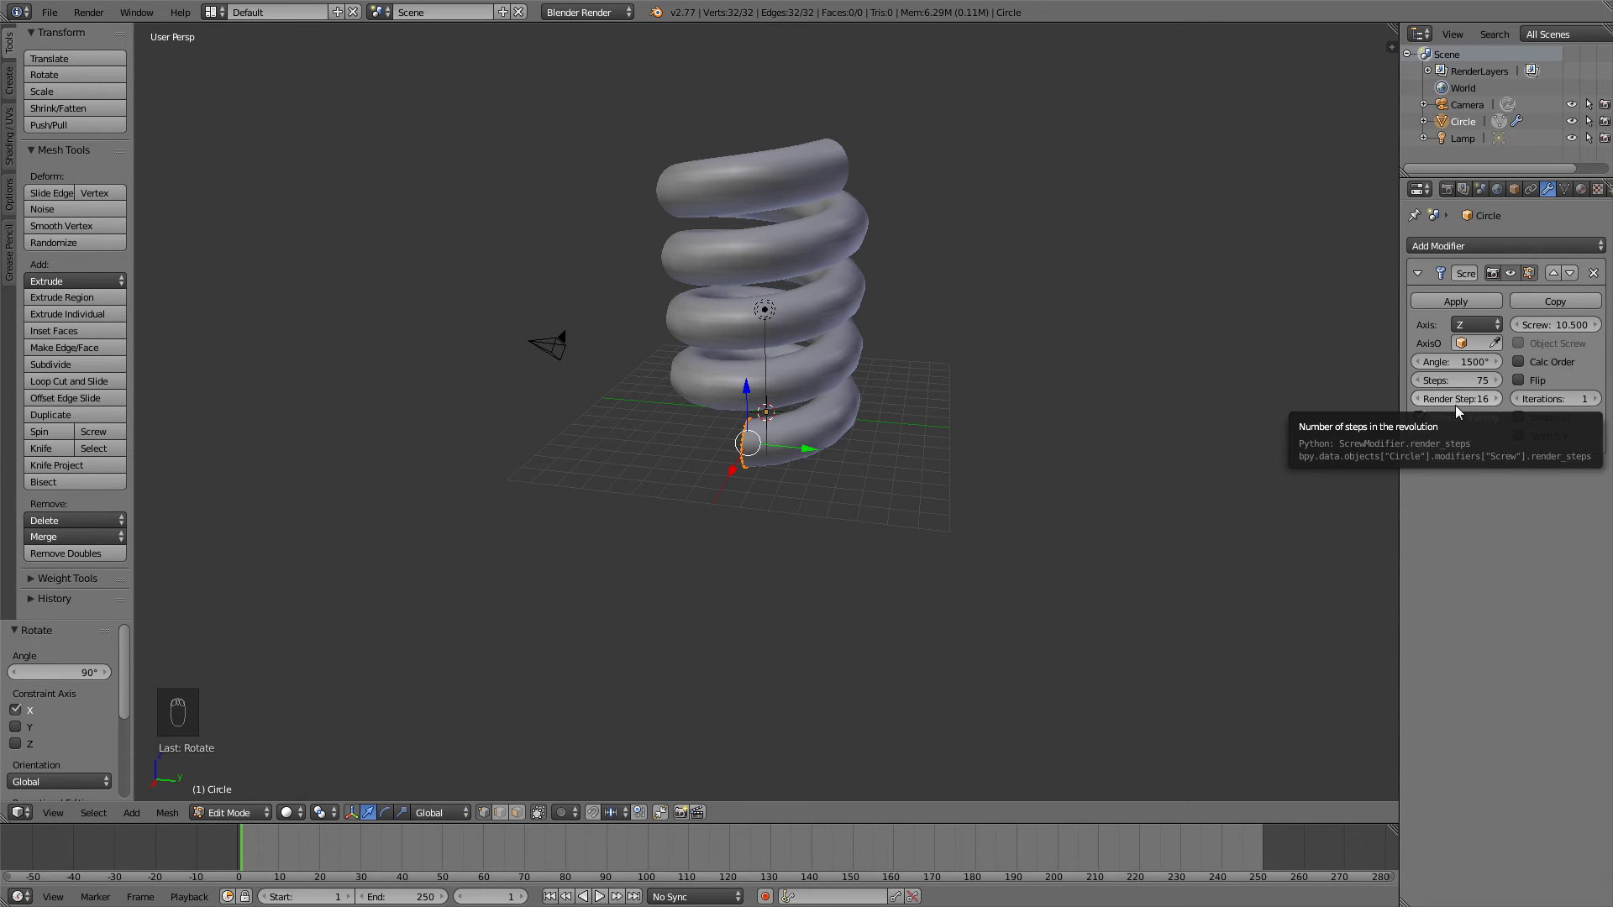
middle_click_drag(878, 435, 1011, 439)
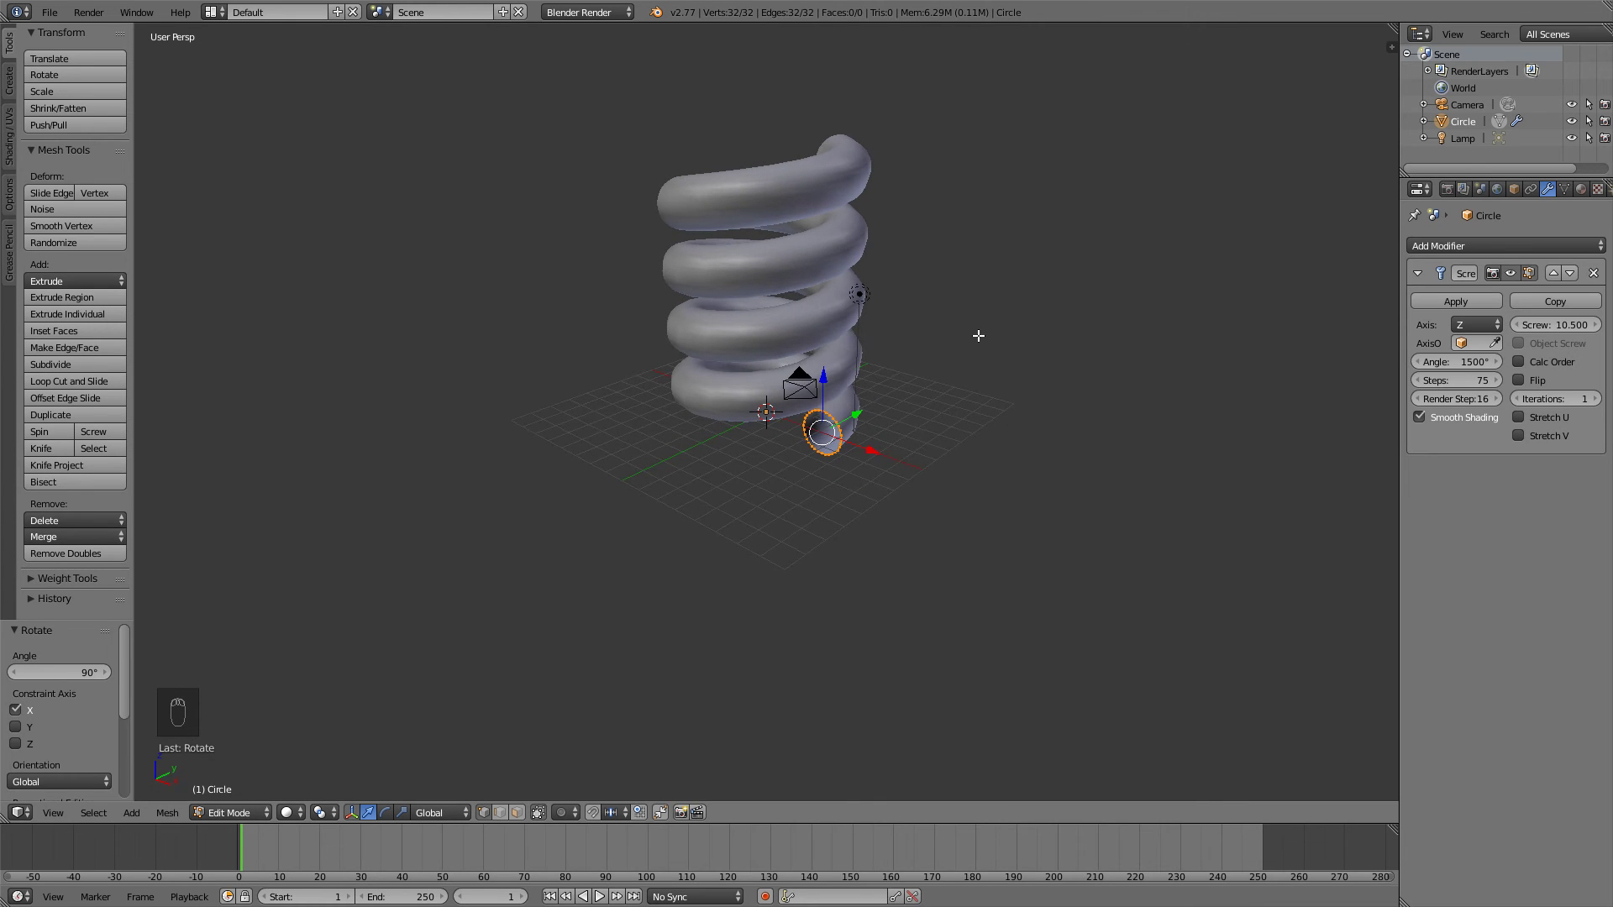
scroll(979, 335, "up", 4)
middle_click_drag(979, 353, 959, 345)
scroll(959, 345, "down", 5)
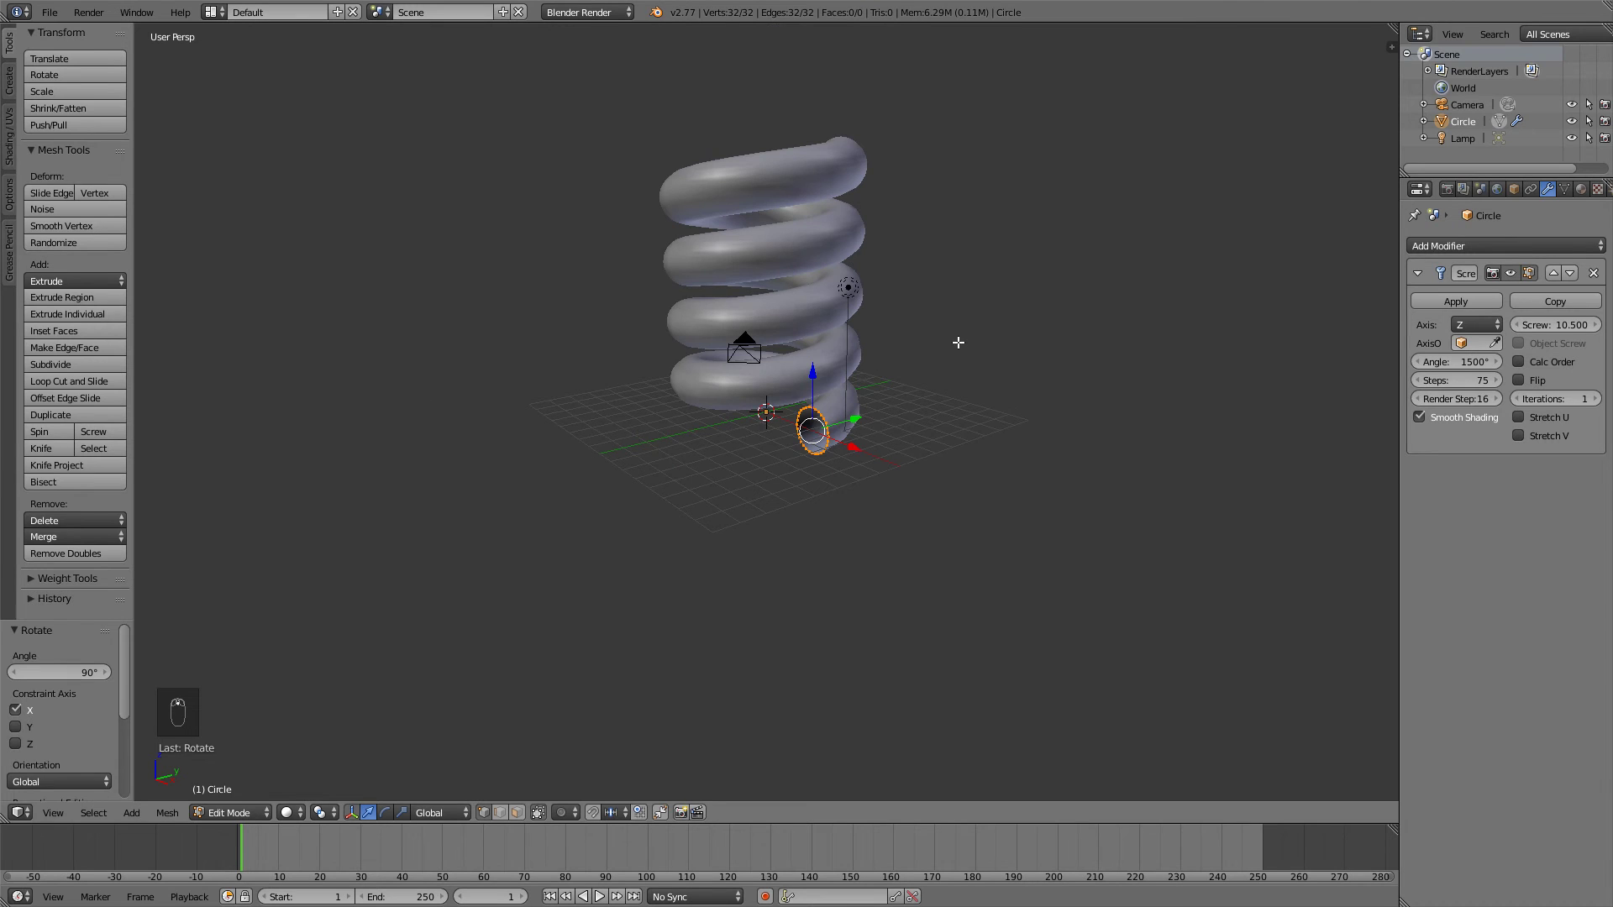
- Back in Object Mode, lower the screw offset, keyframe it, then undo the keyframe
scroll(890, 445, "up", 3)
key("Tab")
scroll(929, 396, "up", 2)
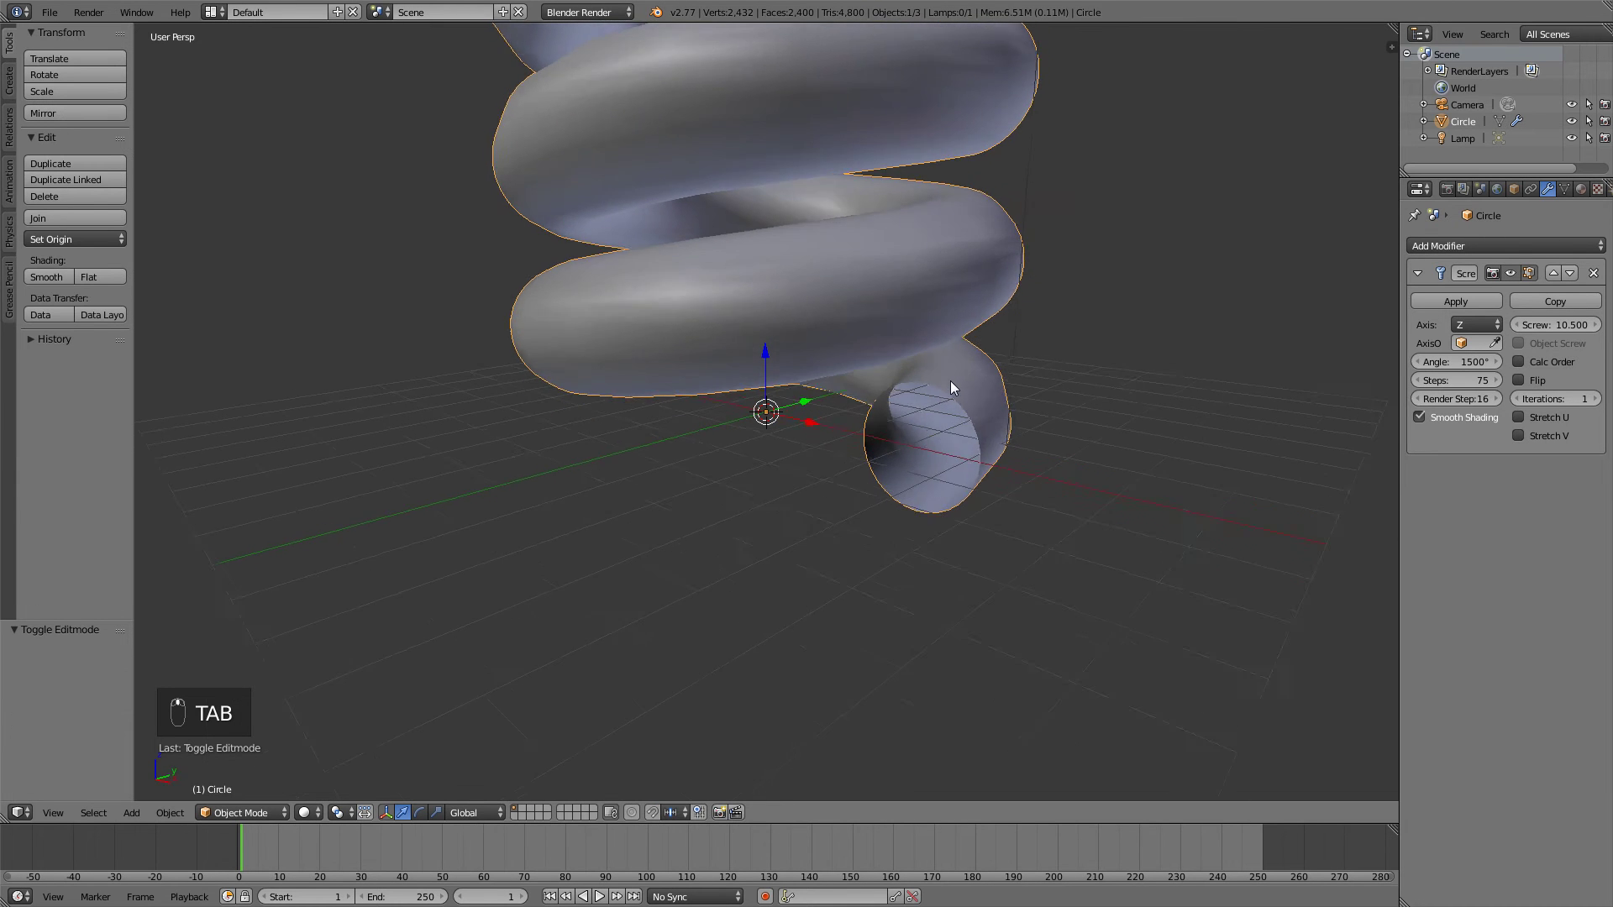
scroll(952, 385, "down", 2)
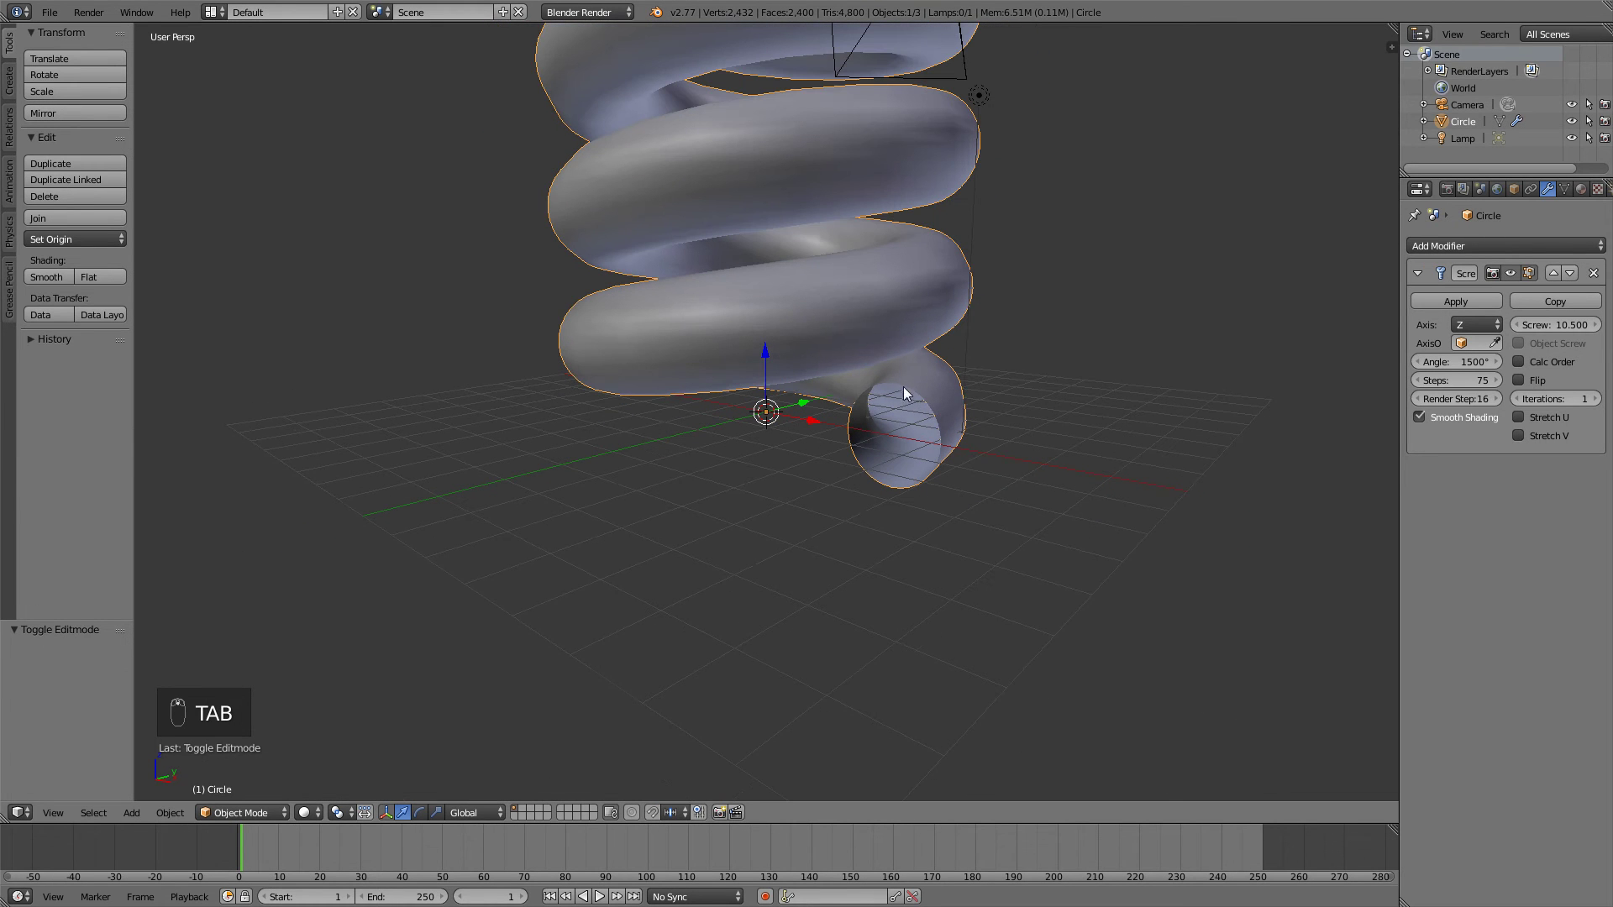
middle_click_drag(984, 275, 859, 352)
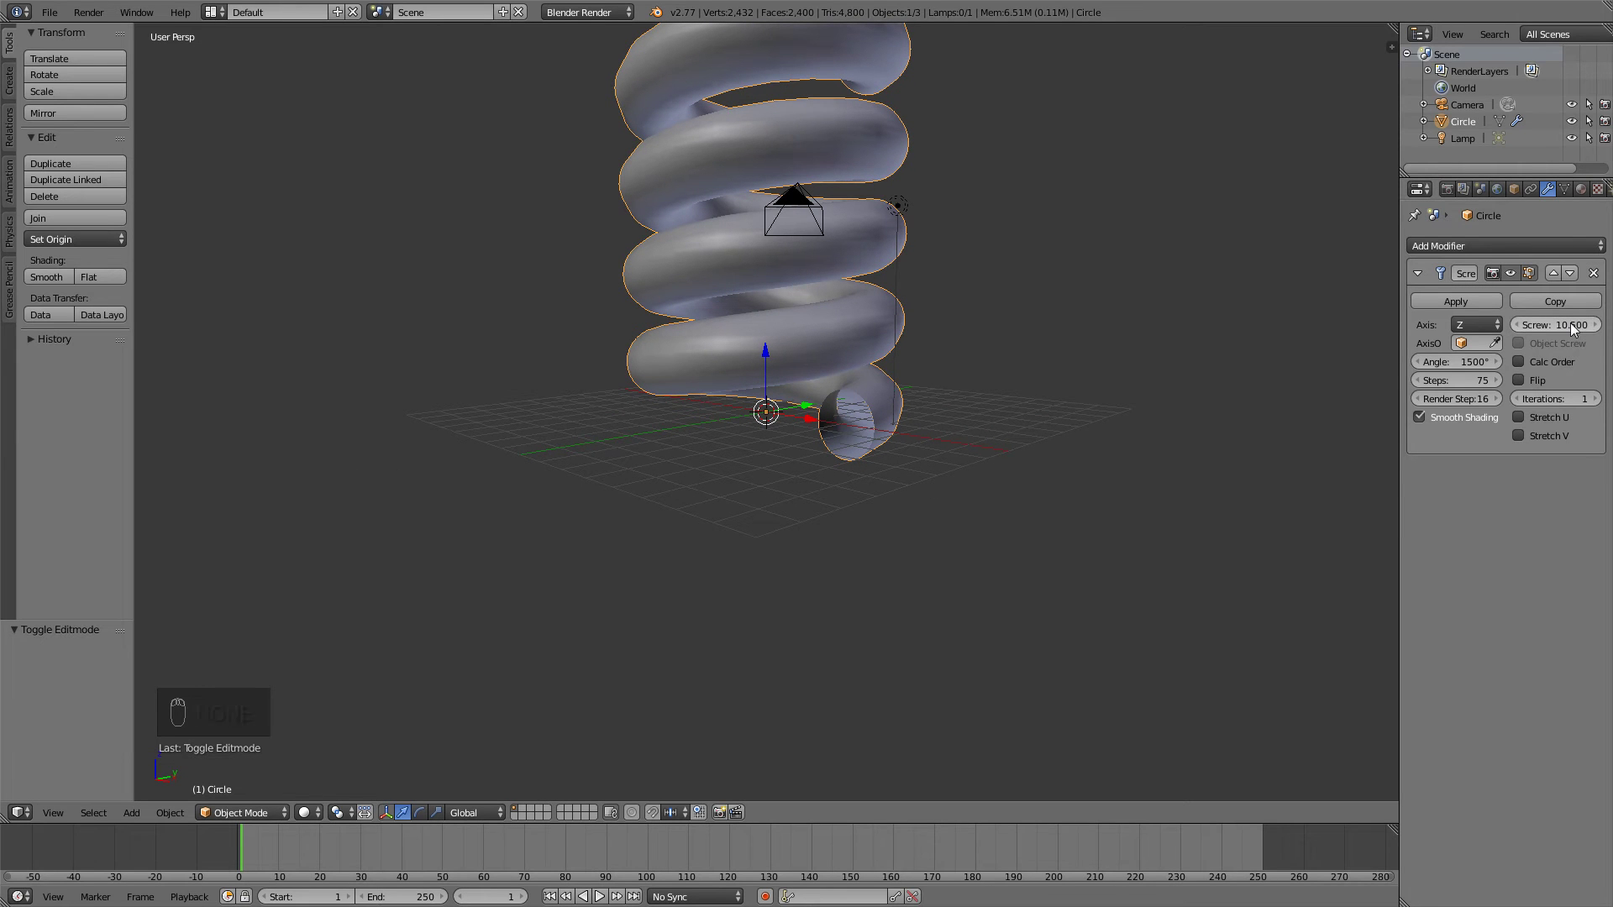
mouse_move(1573, 328)
left_mouse_down()
mouse_move(1495, 329)
mouse_move(1567, 324)
left_mouse_up()
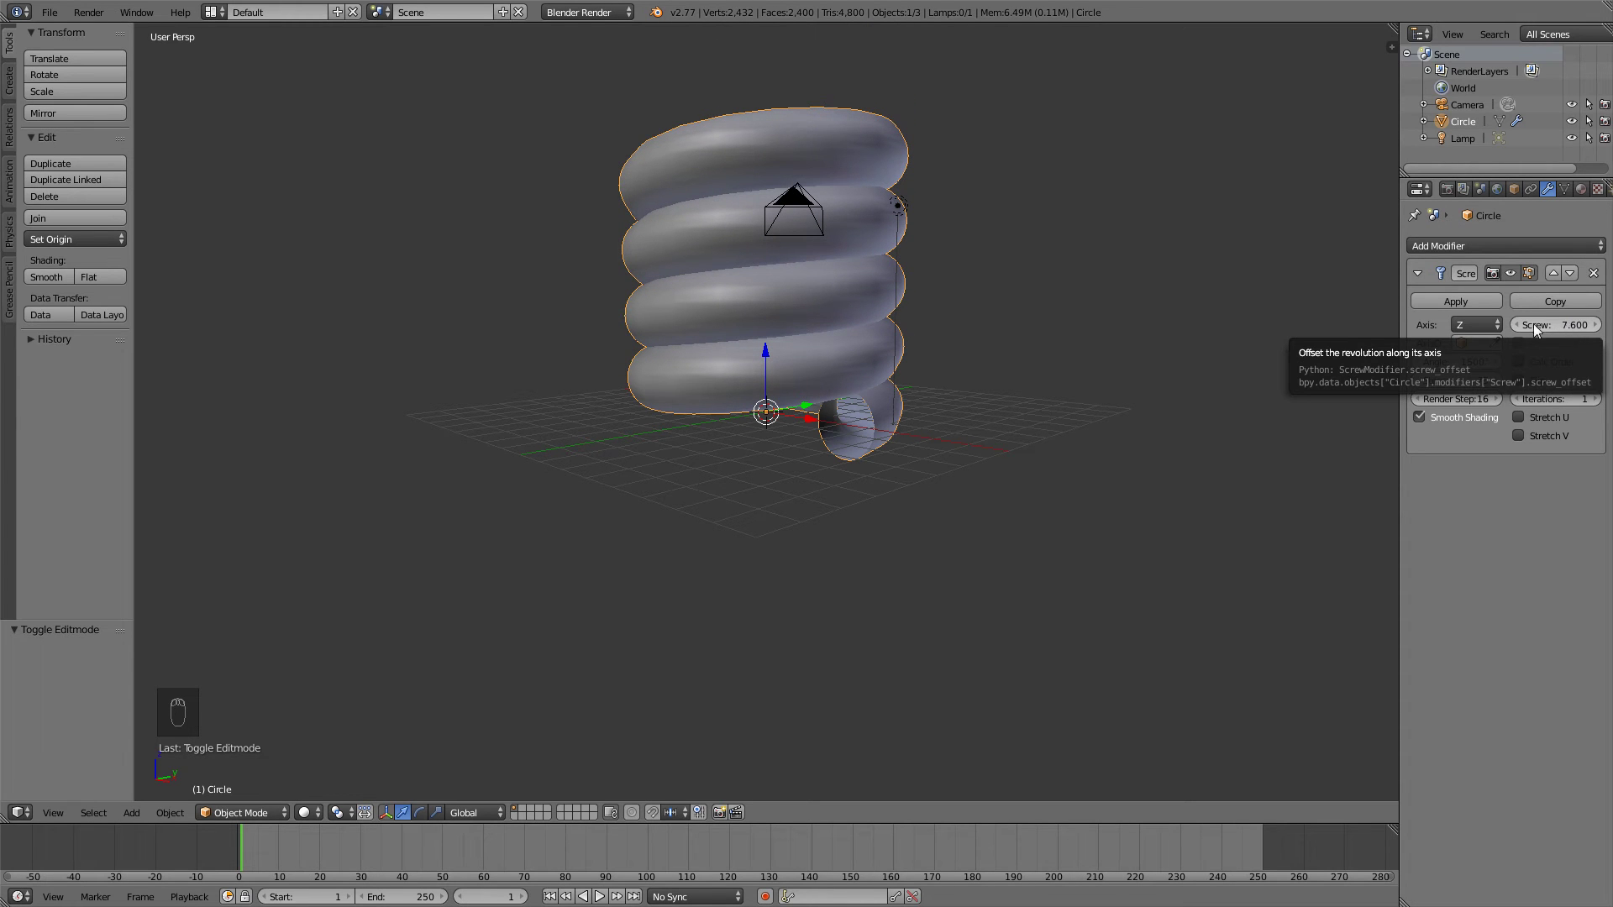
key("i")
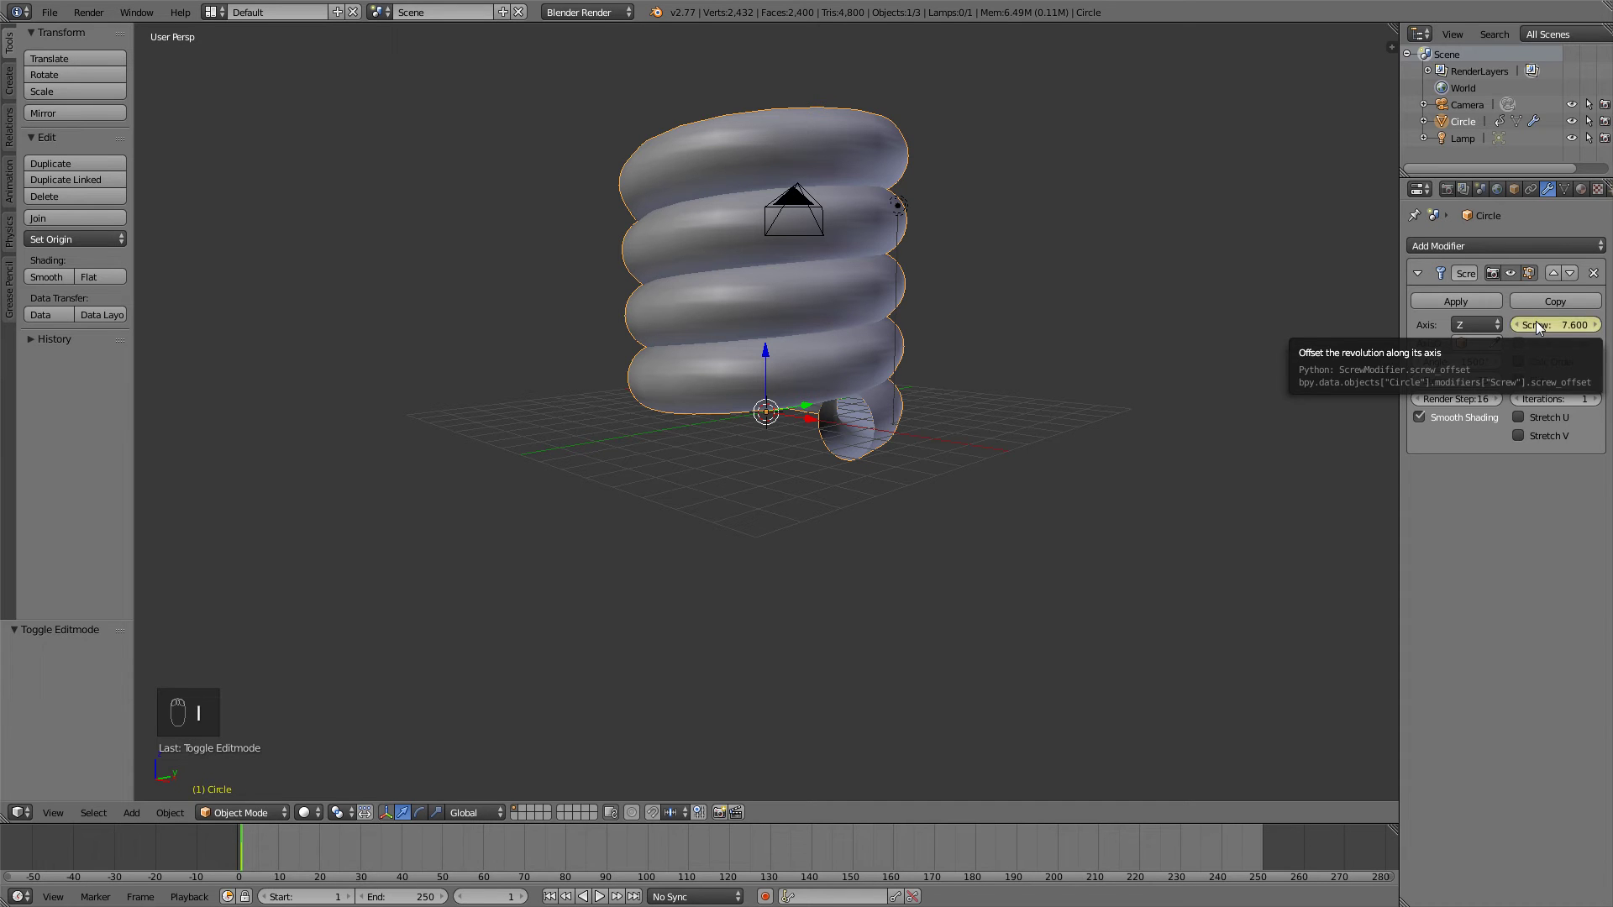
key("ctrl+z")
- Leave the screw offset at 7.600 with no keyframe and inspect the tightly stacked coils
mouse_move(1555, 324)
left_mouse_down()
mouse_move(1598, 324)
mouse_move(1544, 320)
left_mouse_up()
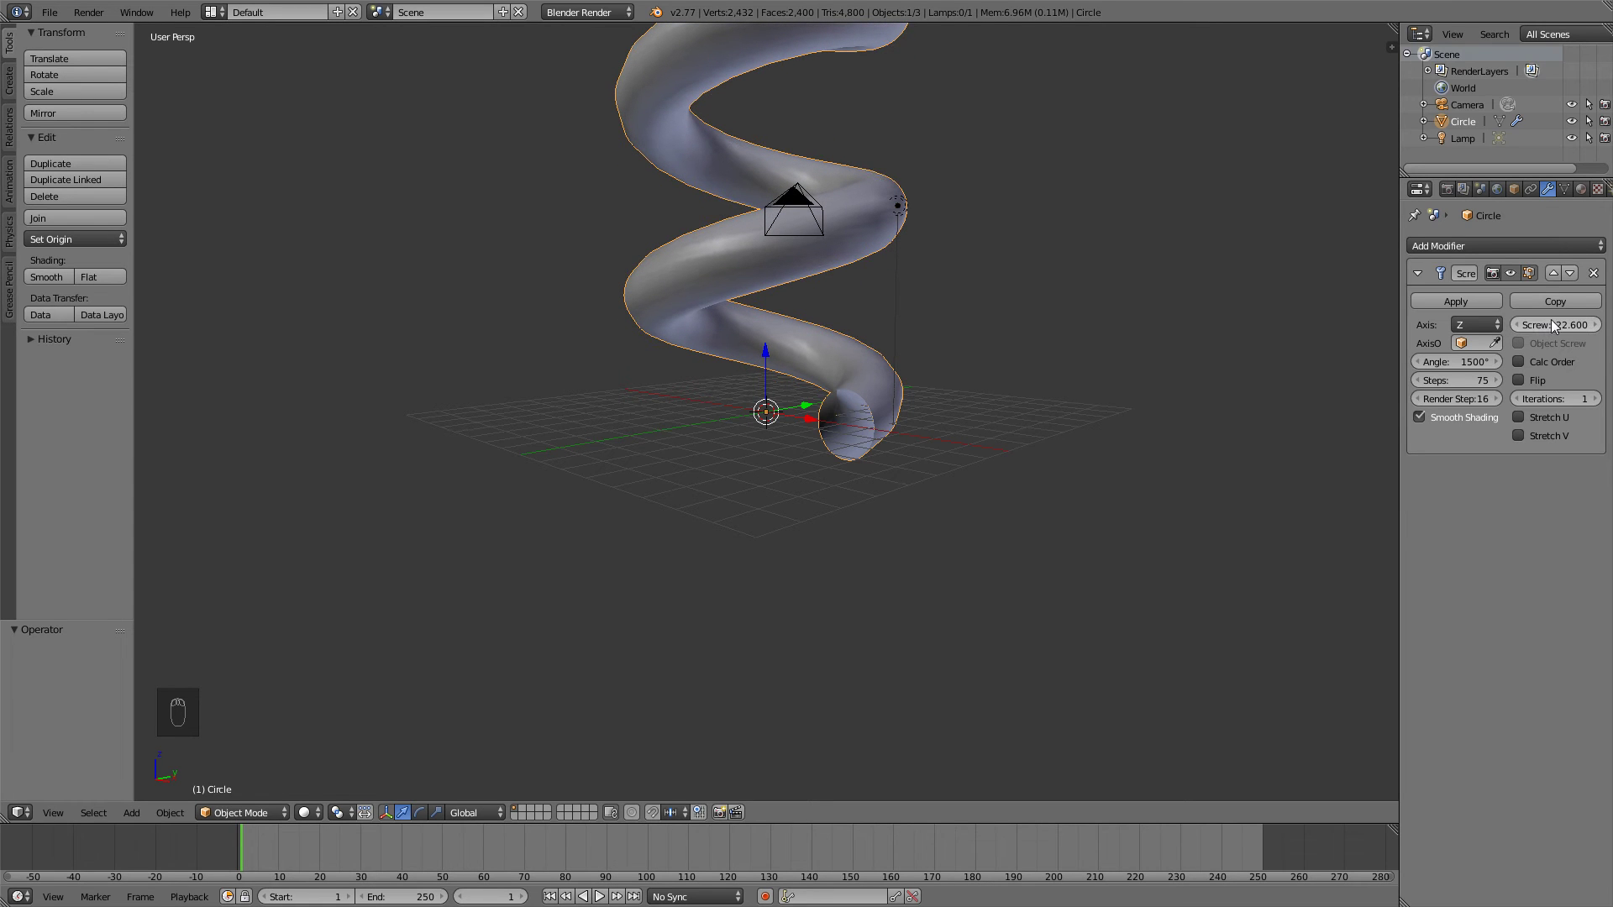
key("i")
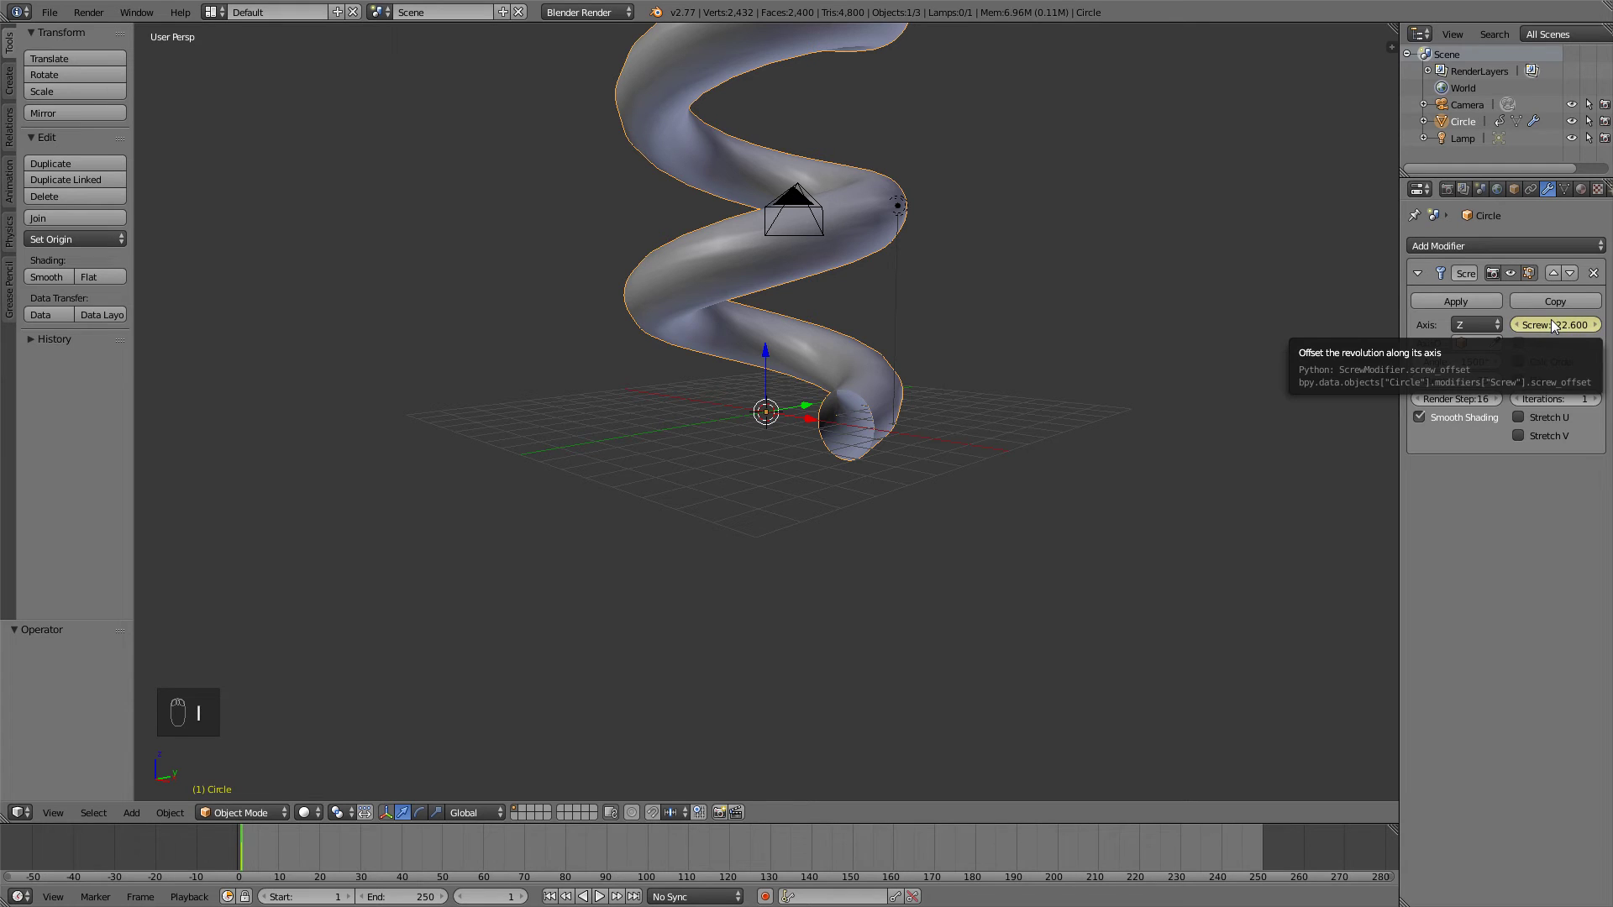
key("ctrl+z")
key("ctrl+z")
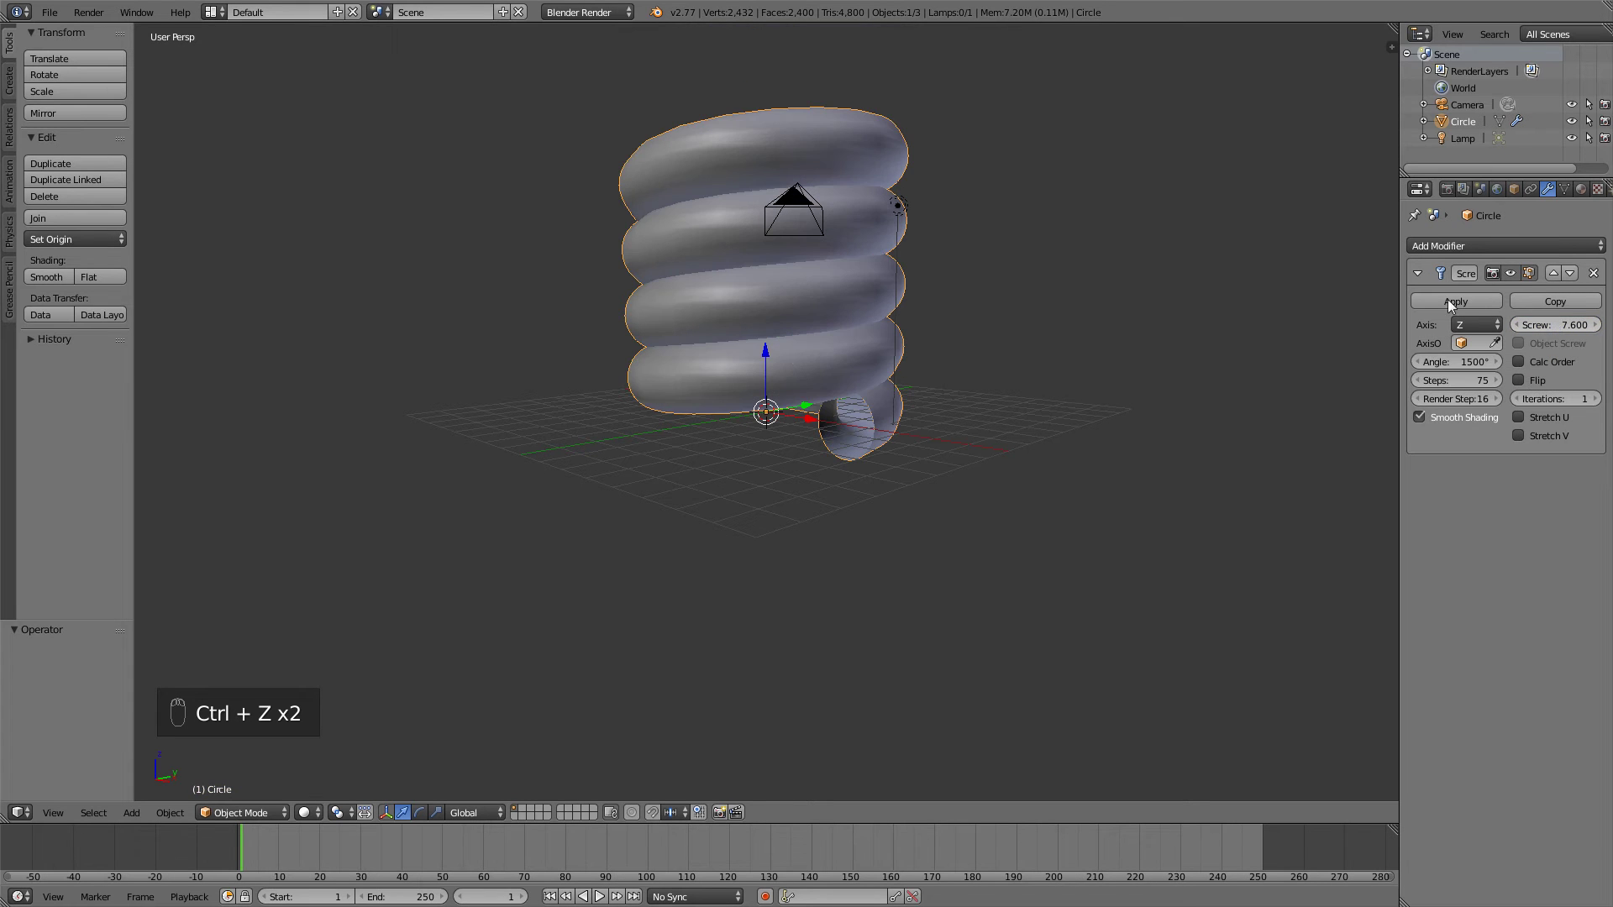
scroll(896, 340, "up", 3)
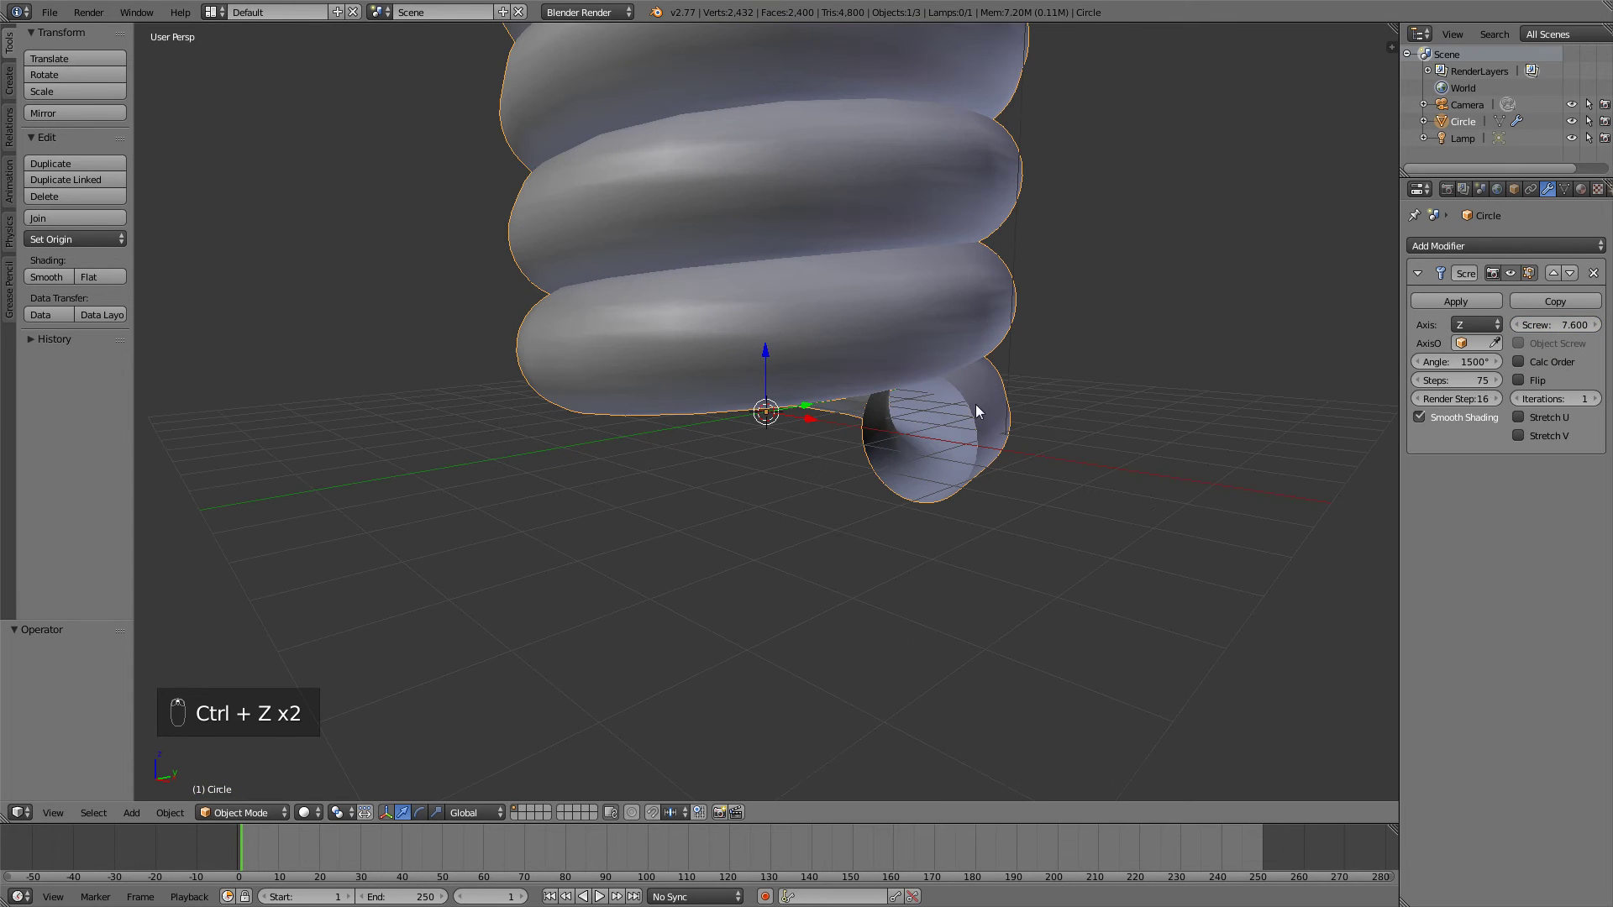
middle_click_drag(938, 453, 944, 235)
scroll(943, 229, "down", 5)
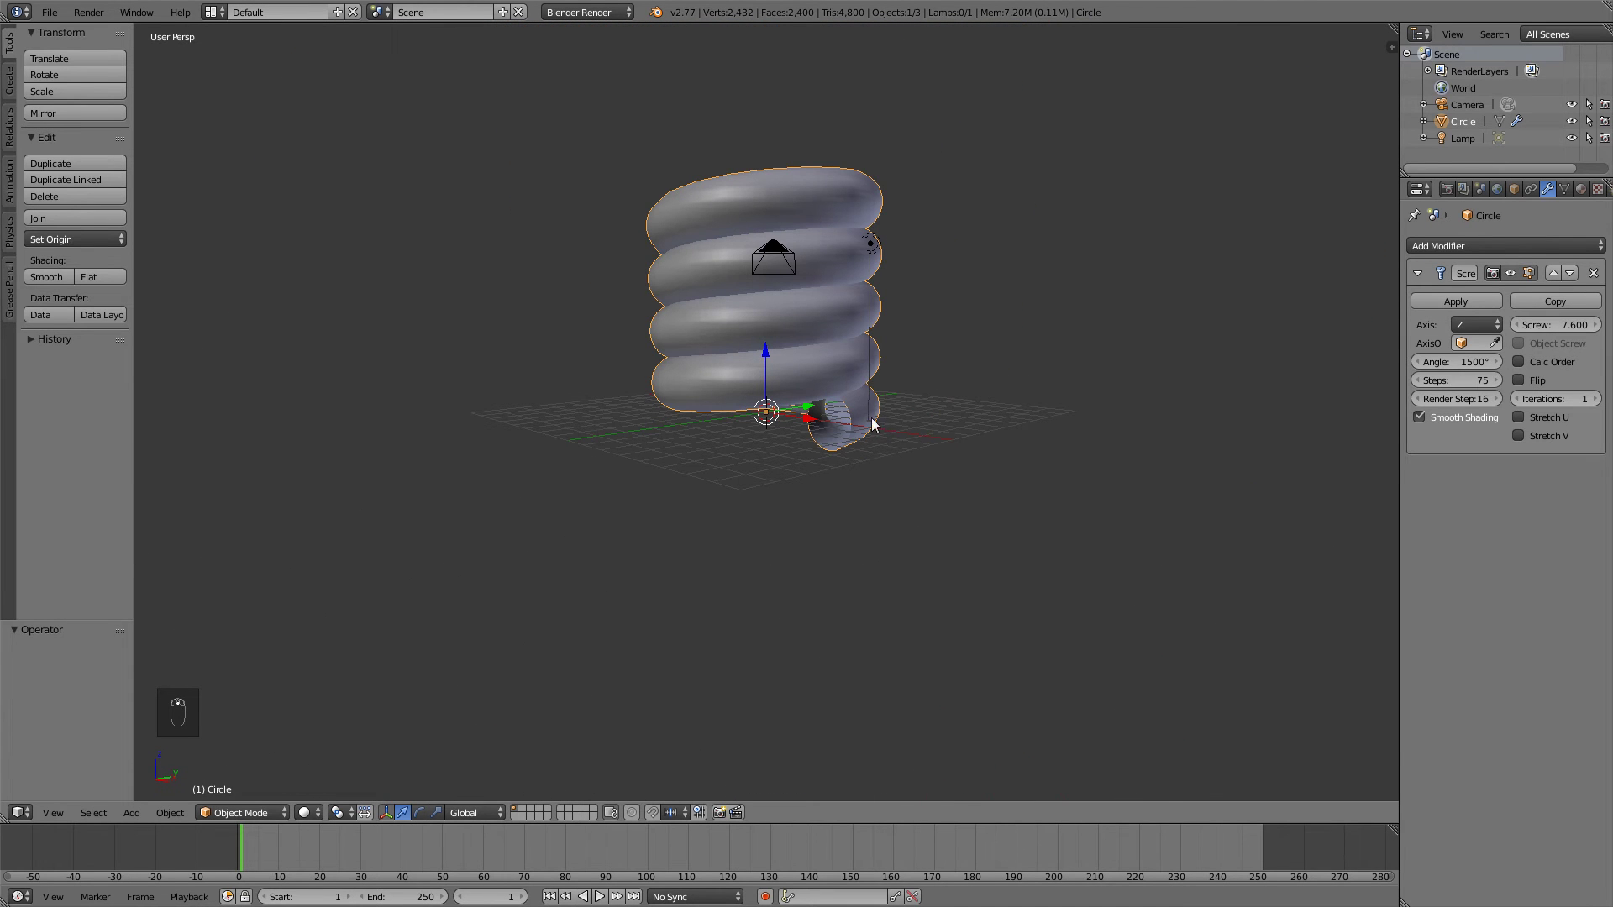
scroll(886, 401, "up", 4)
- Stretch the helix by raising the screw offset to 24.300
mouse_move(884, 391)
middle_mouse_down()
mouse_move(909, 354)
mouse_move(897, 391)
middle_mouse_up()
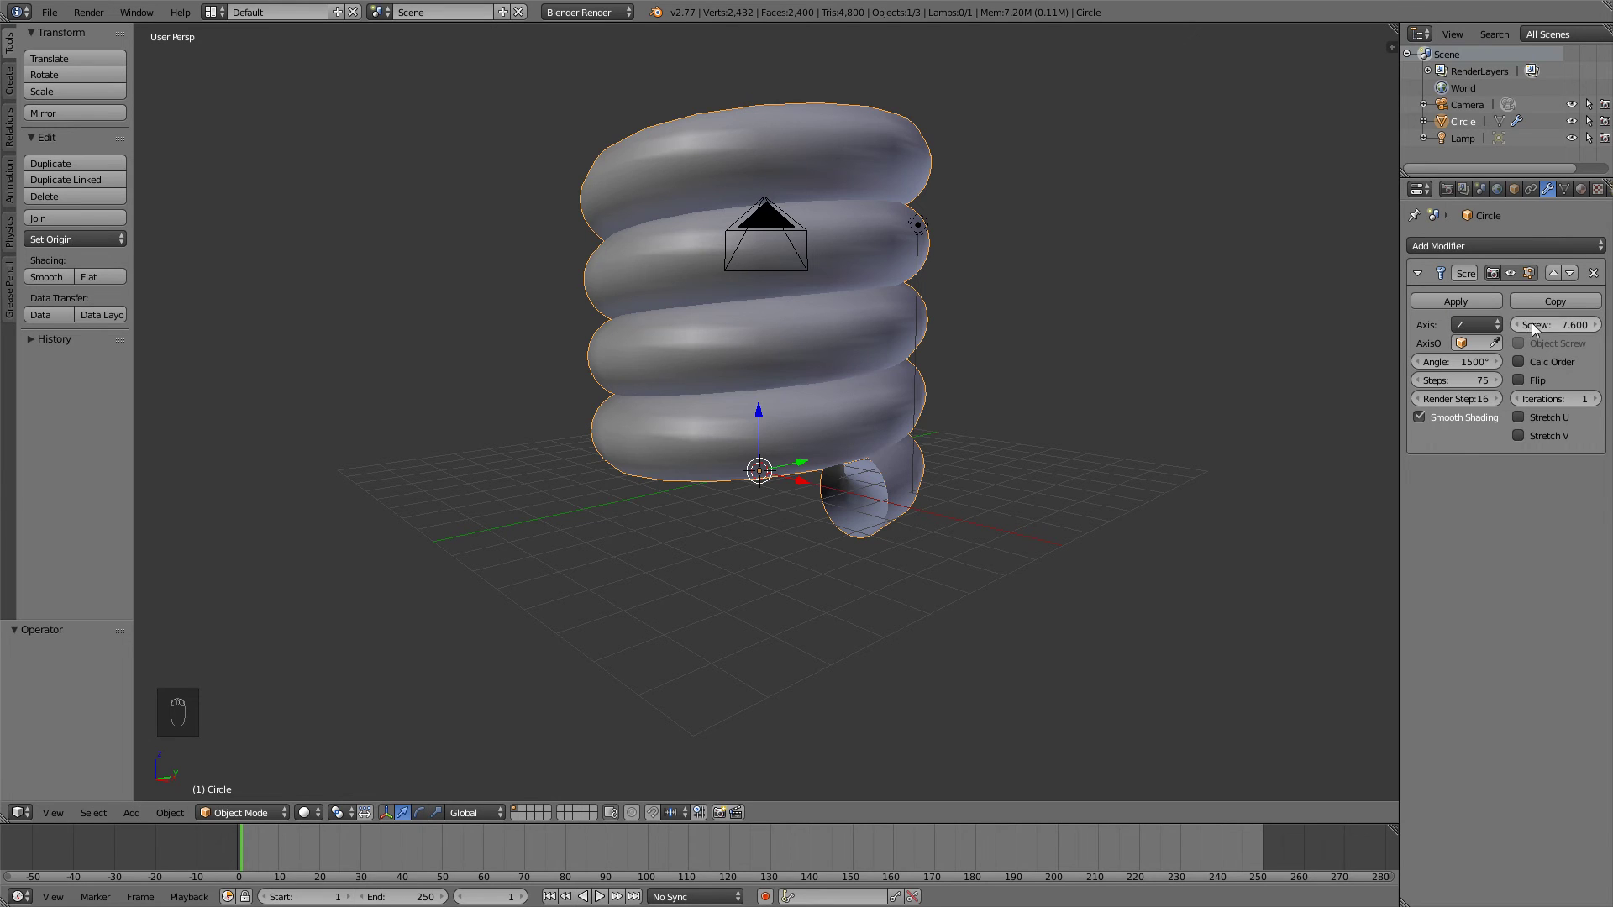
left_click_drag(1532, 324, 1604, 324)
scroll(954, 284, "down", 5)
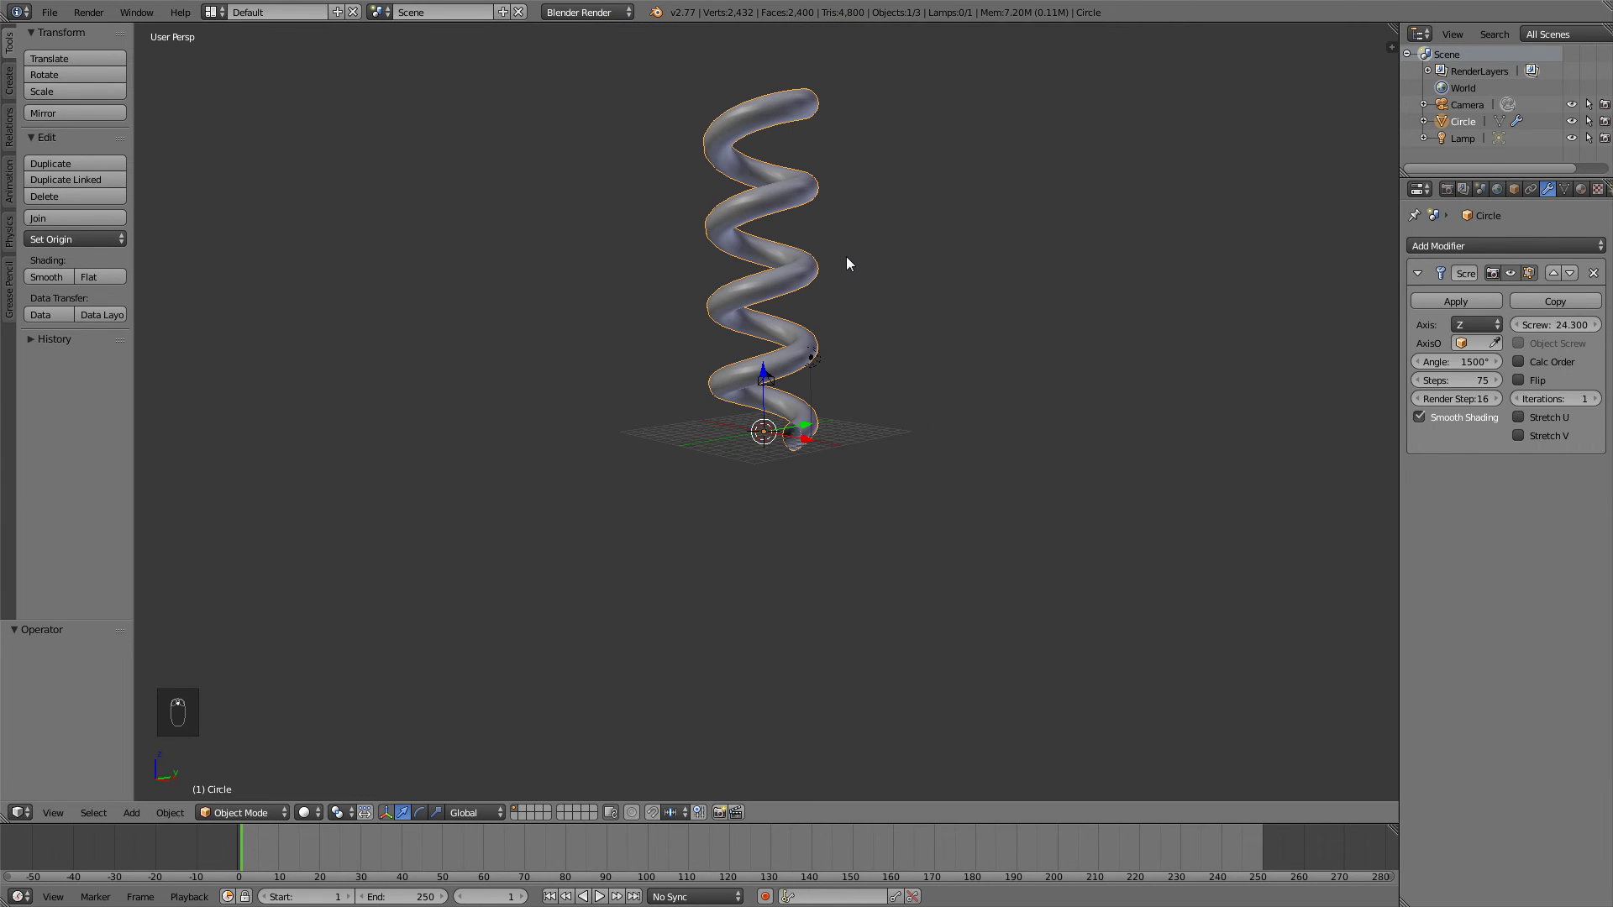
scroll(834, 272, "up", 4)
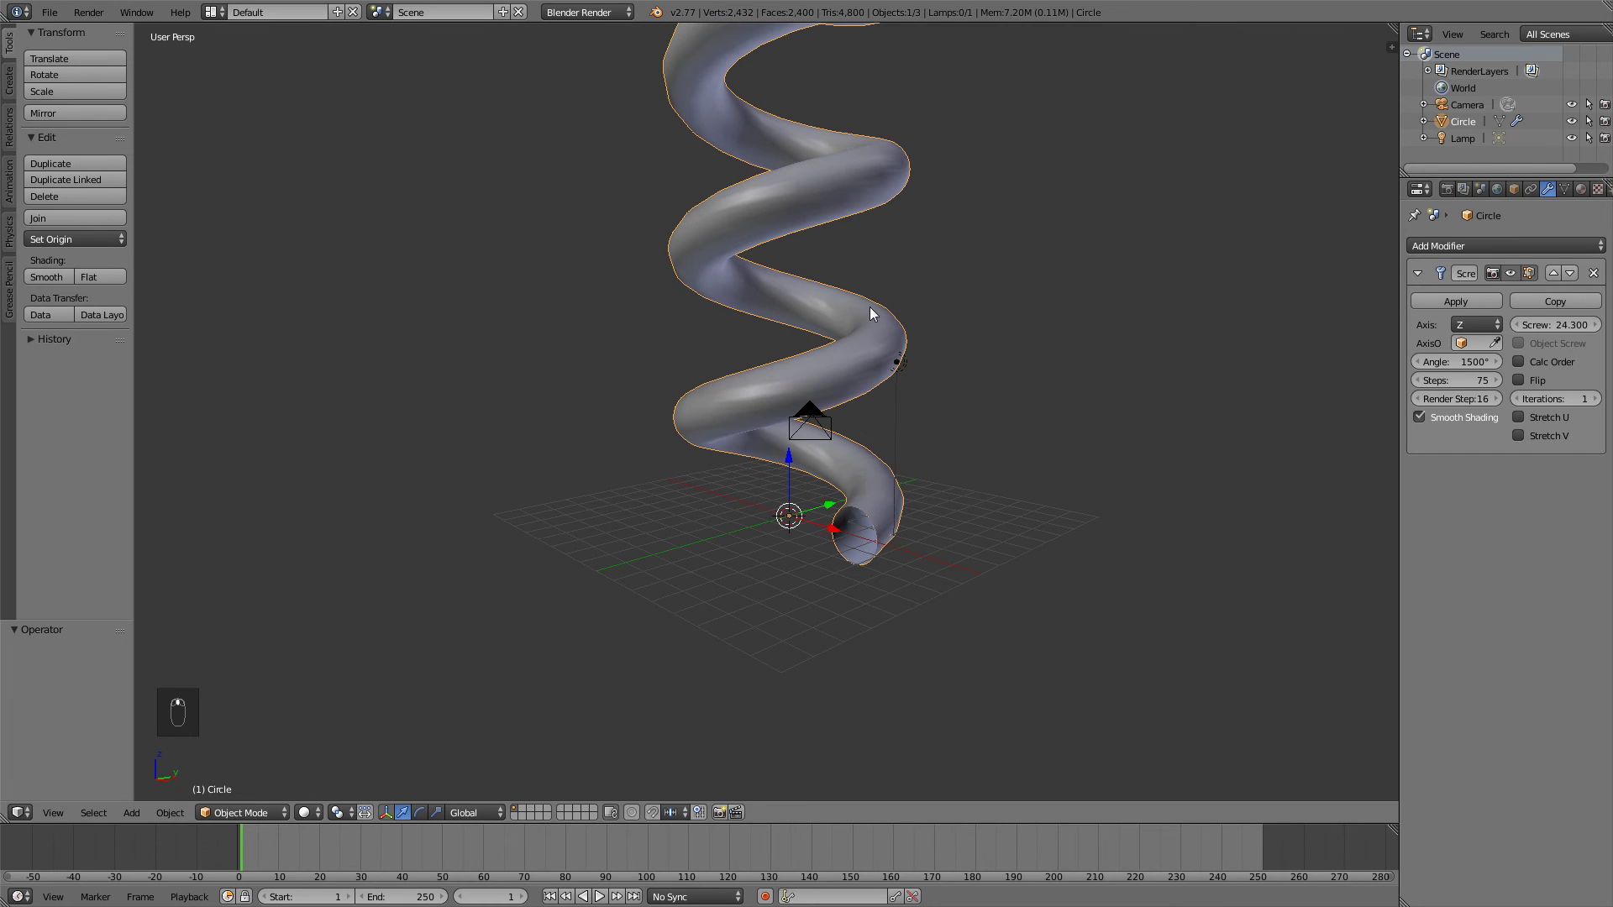
- Duplicate the helix in place as Circle.001 and hide the copy
key("shift+d")
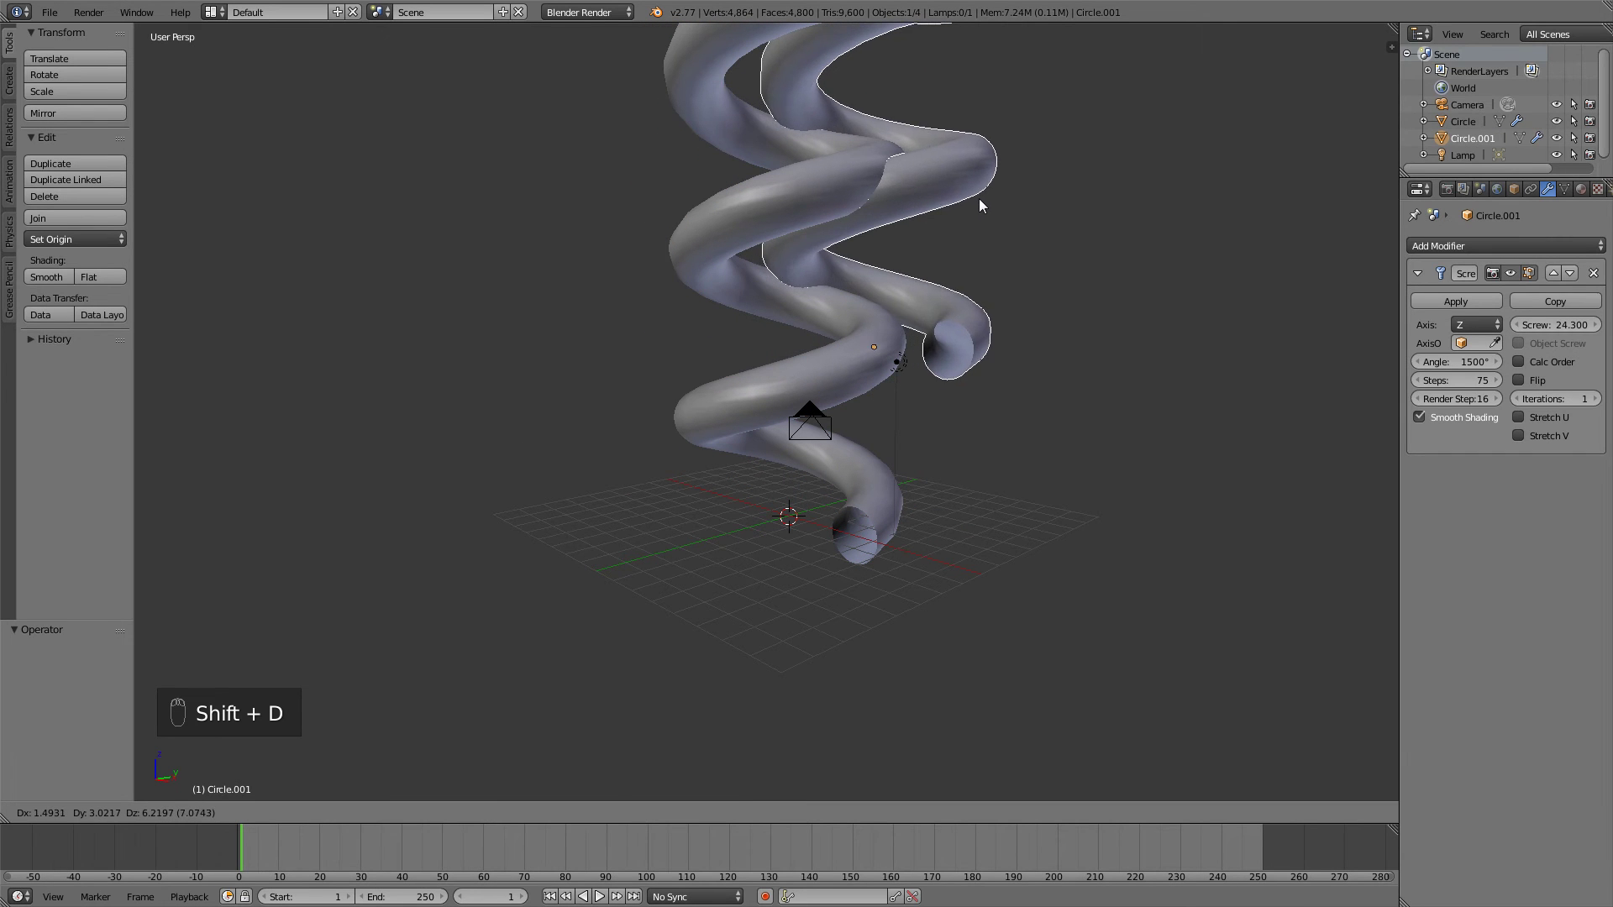
right_click(979, 204)
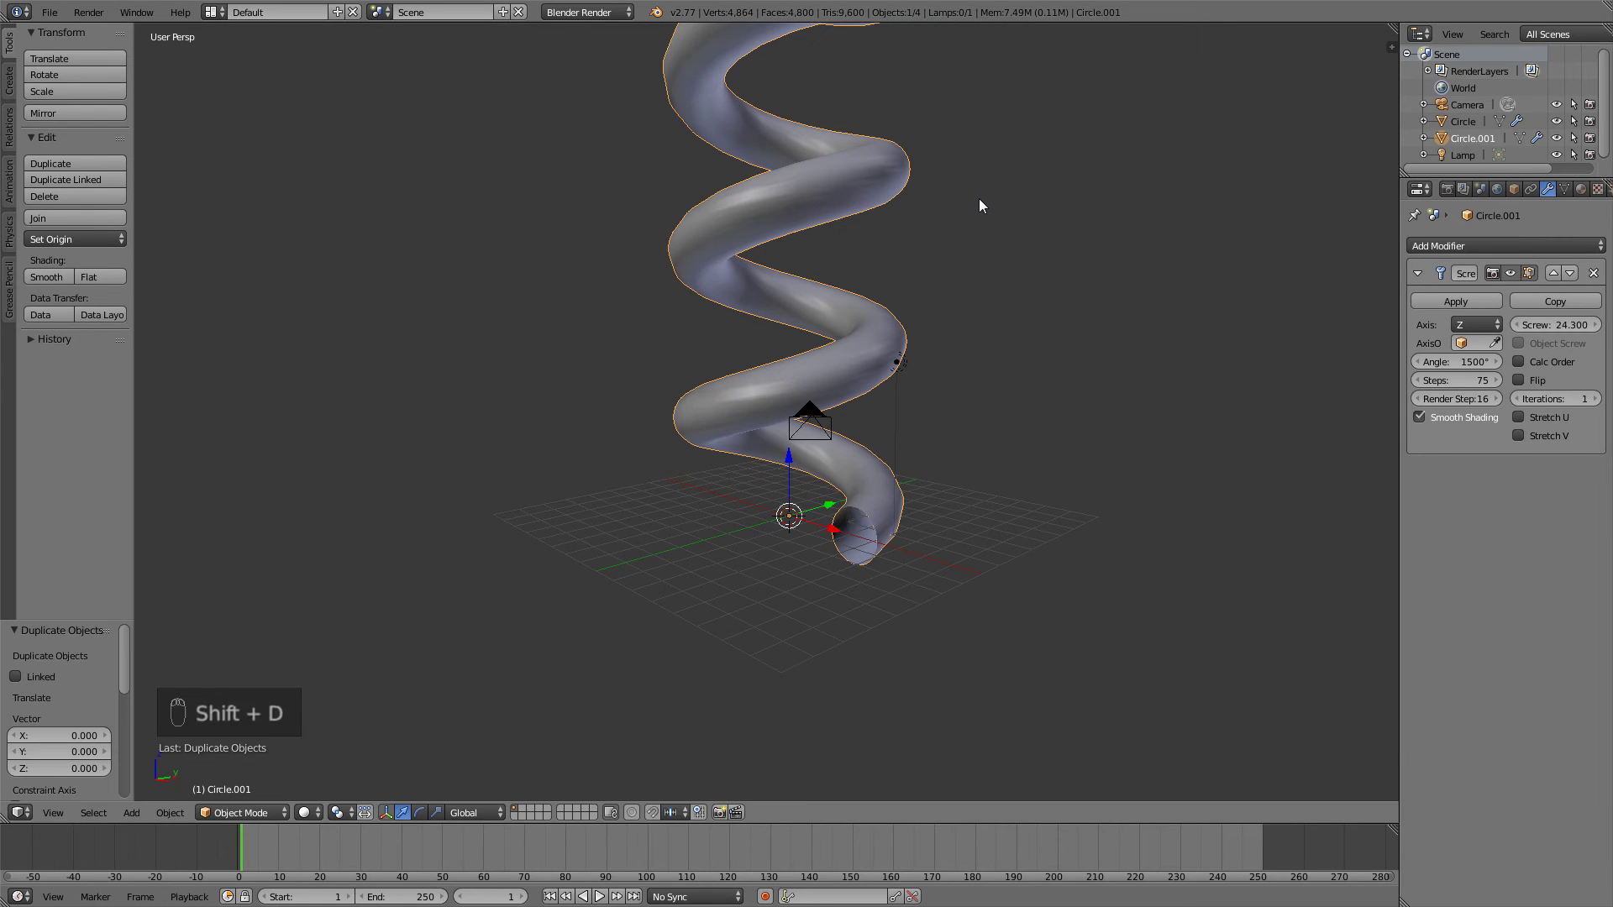
key("h")
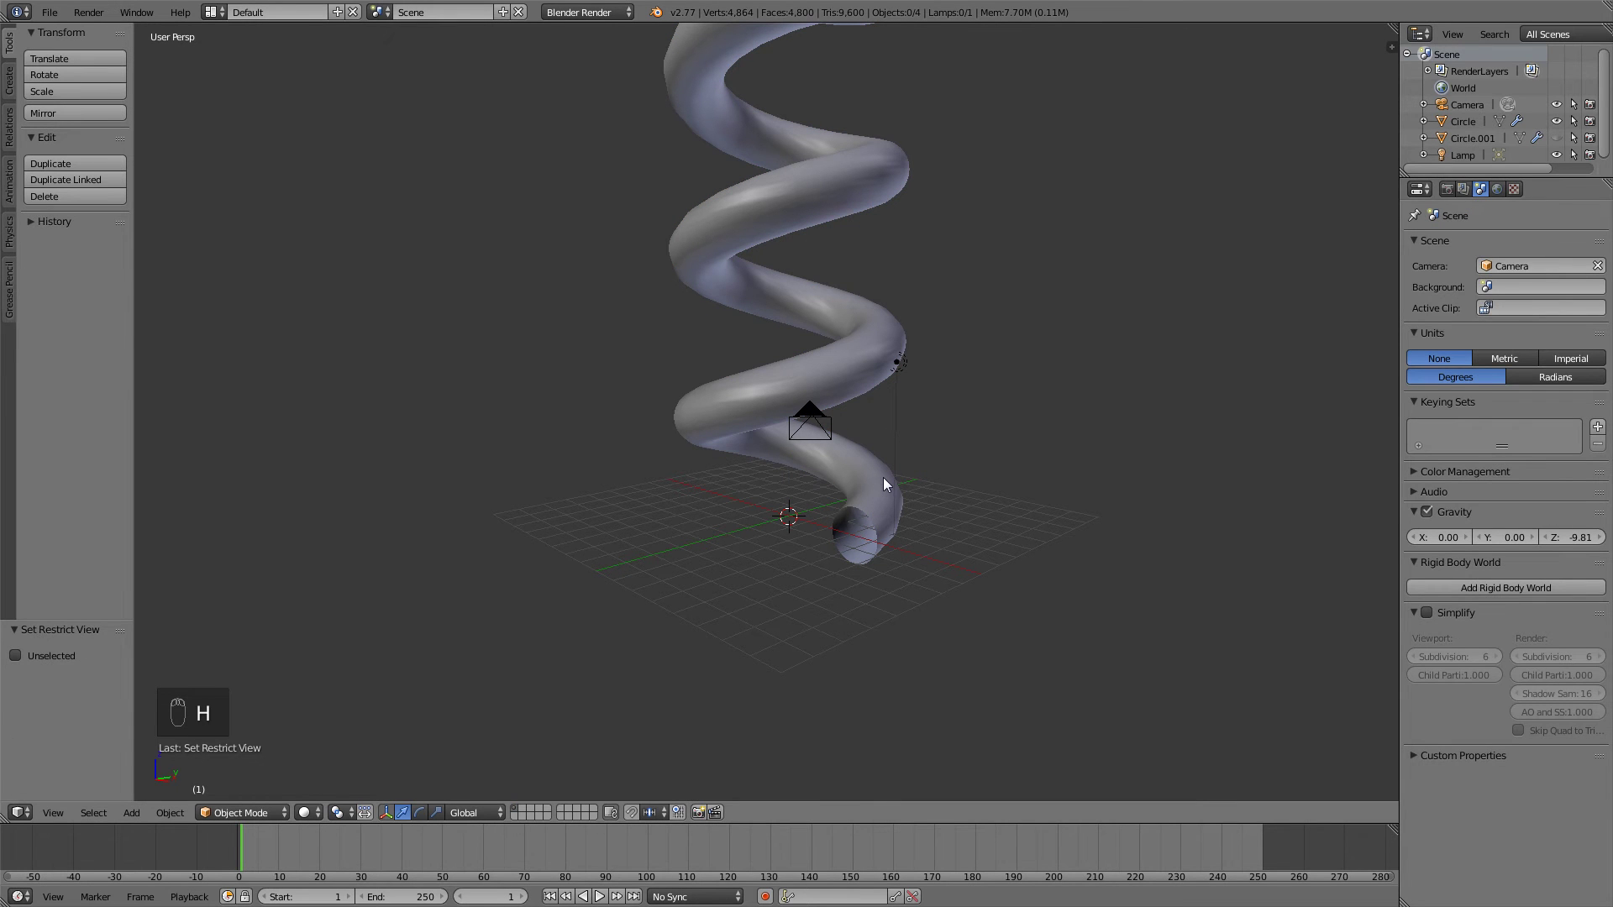
- Apply the Screw modifier on Circle and cap the tube's bottom end with a face
right_click(862, 489)
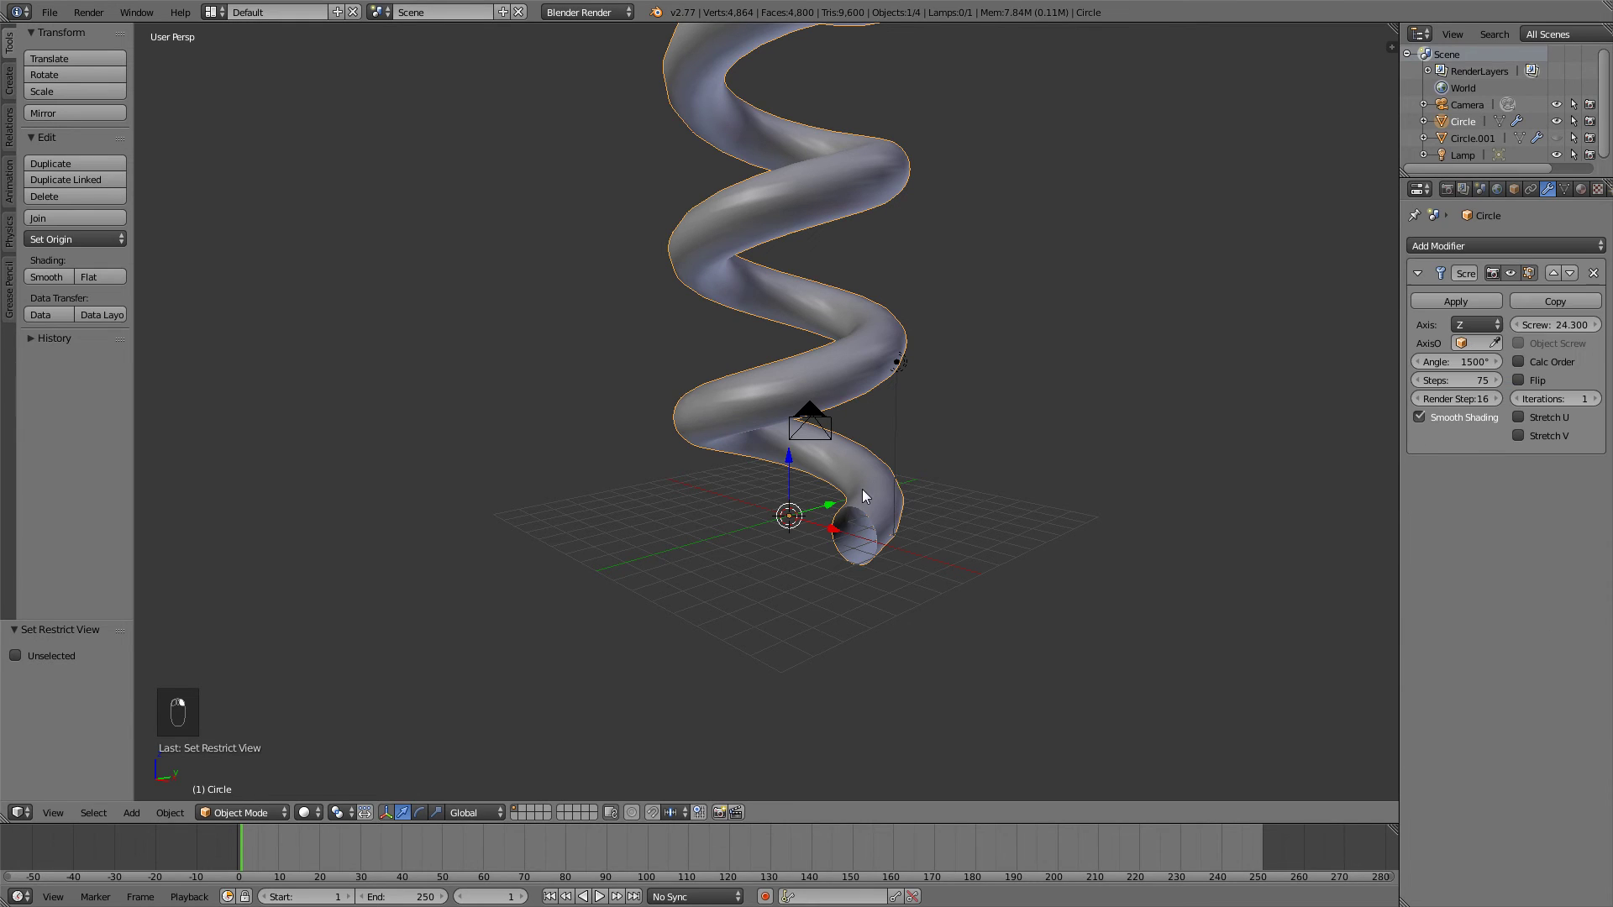
left_click(1445, 299)
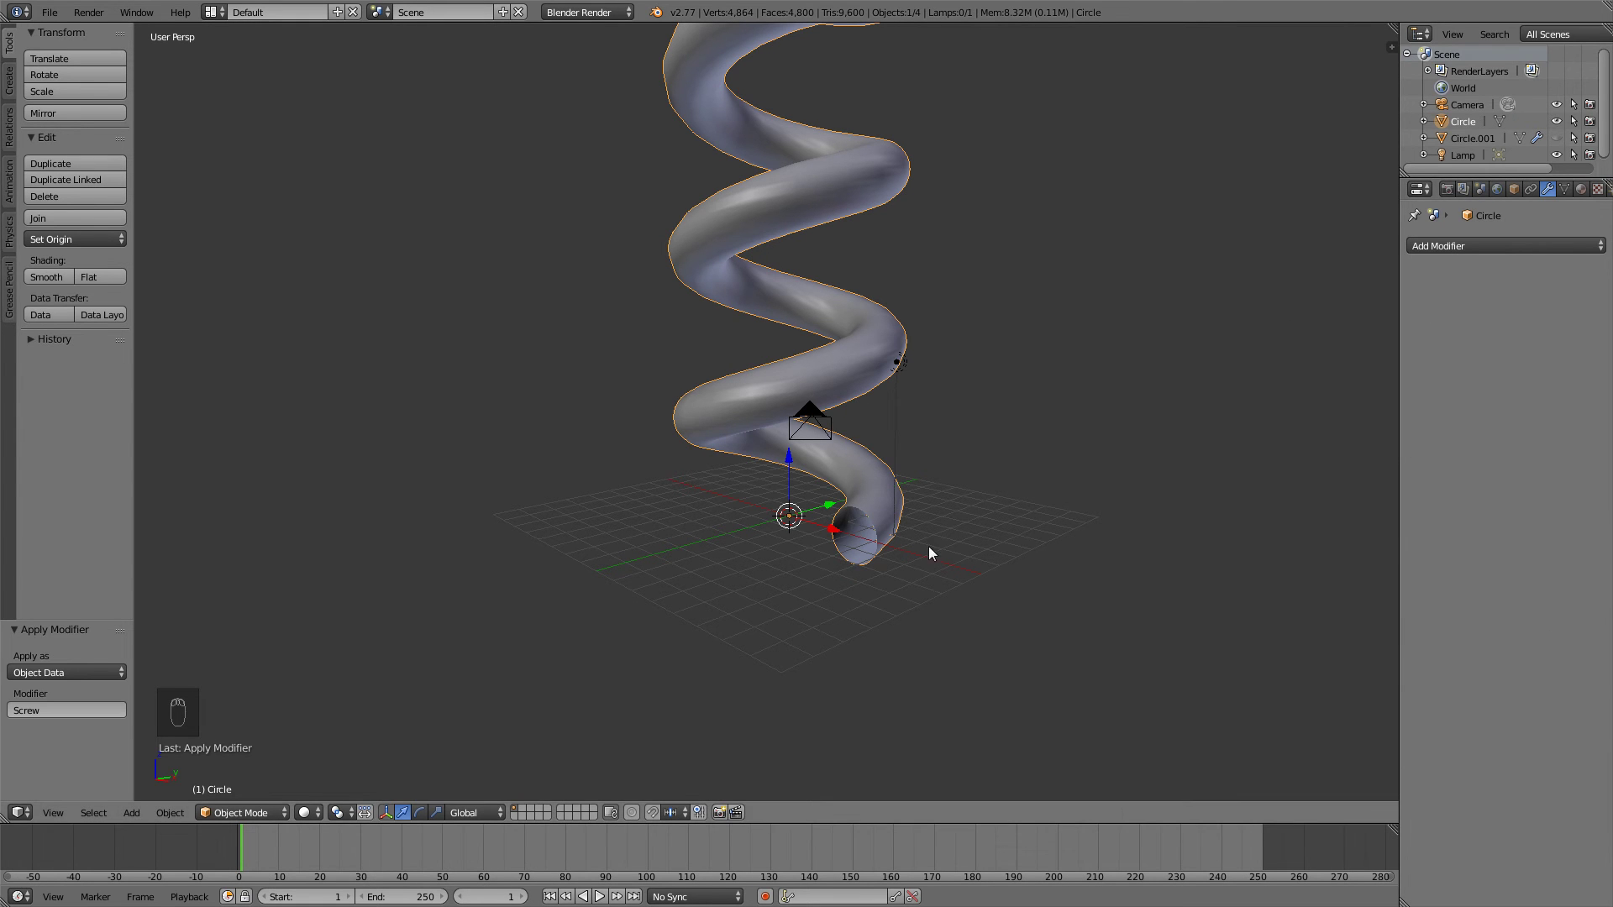
key("Tab")
scroll(940, 605, "up", 5)
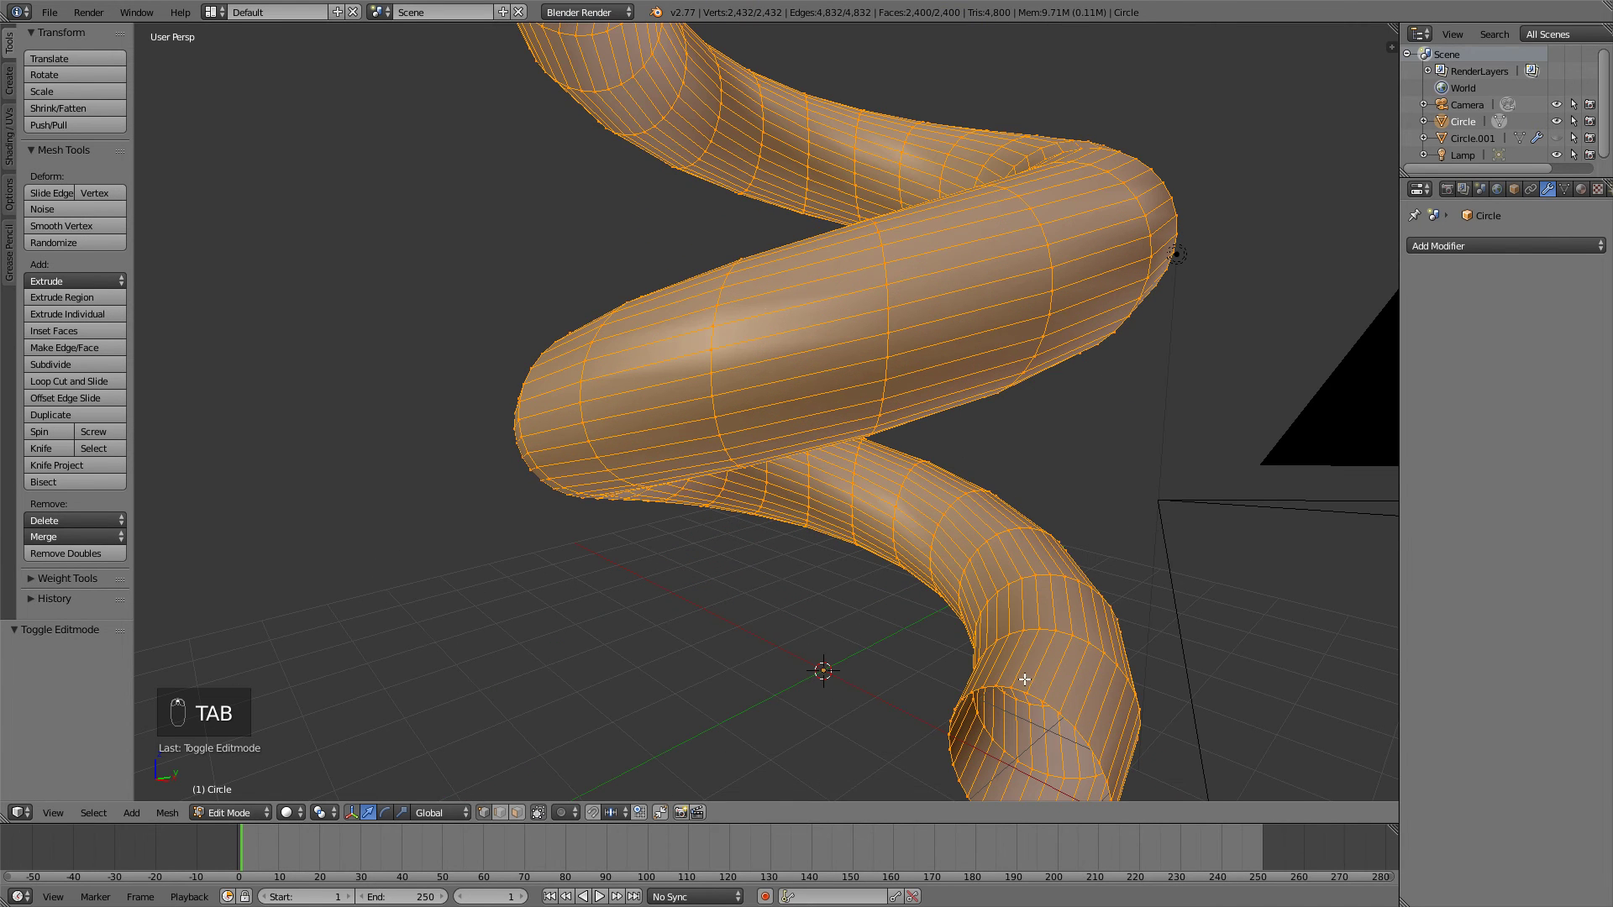
right_click(1018, 687, "alt")
scroll(1089, 581, "down", 2)
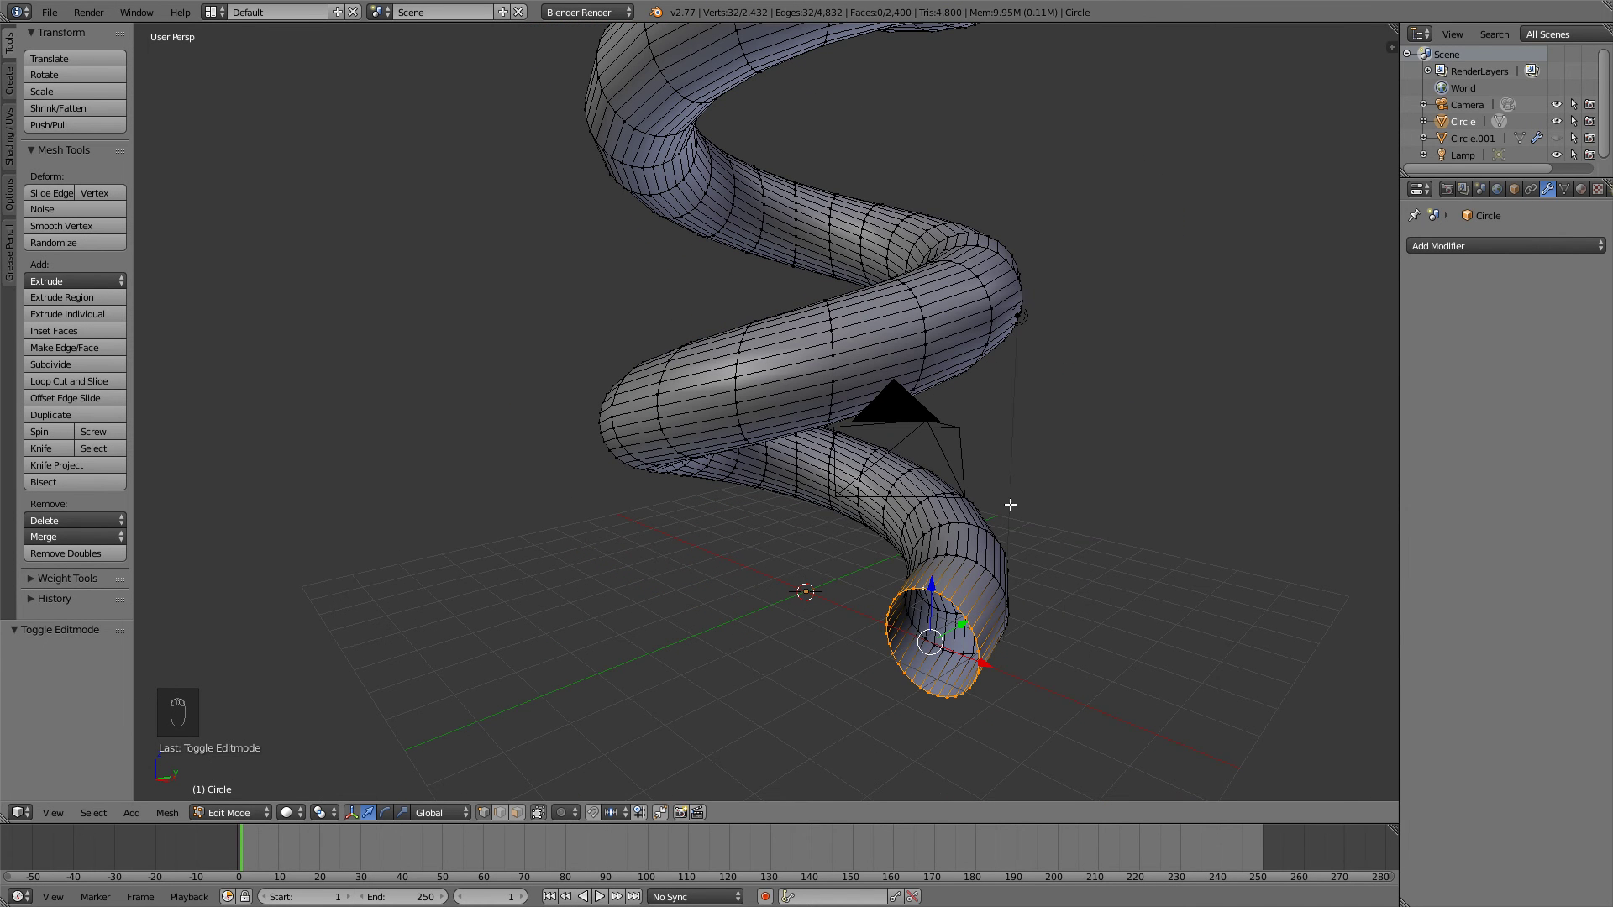
key("f")
- Cap the tube's top end with a face and return to Object Mode
scroll(924, 269, "down", 3)
scroll(840, 277, "up", 2)
middle_click_drag(819, 300, 678, 281)
right_click(672, 284, "alt")
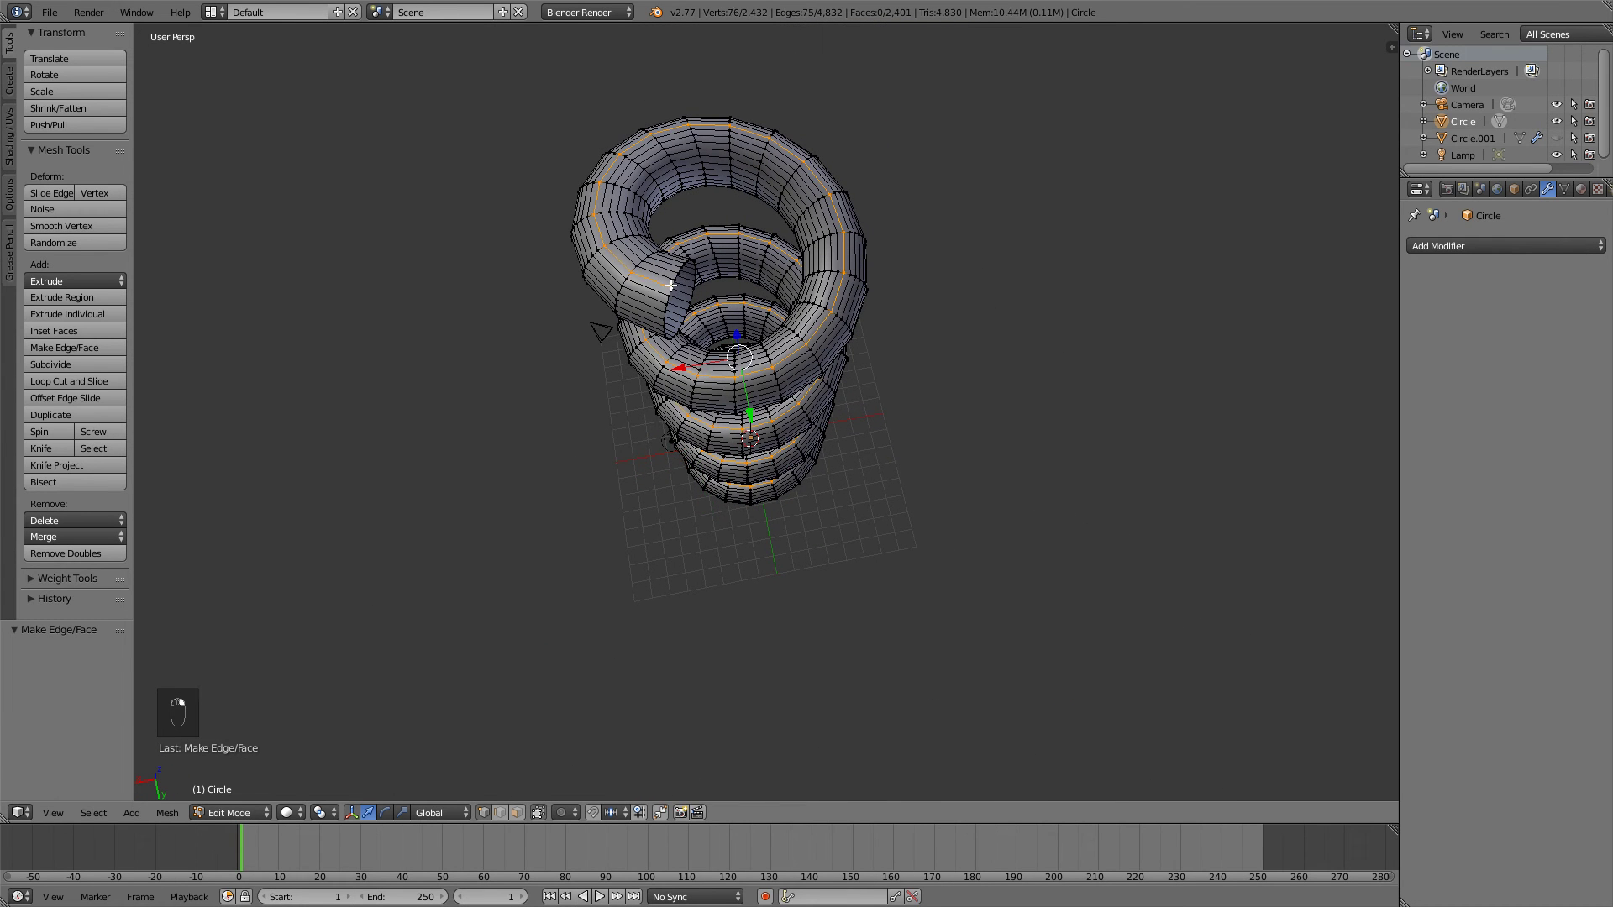
right_click(682, 279, "alt")
key("f")
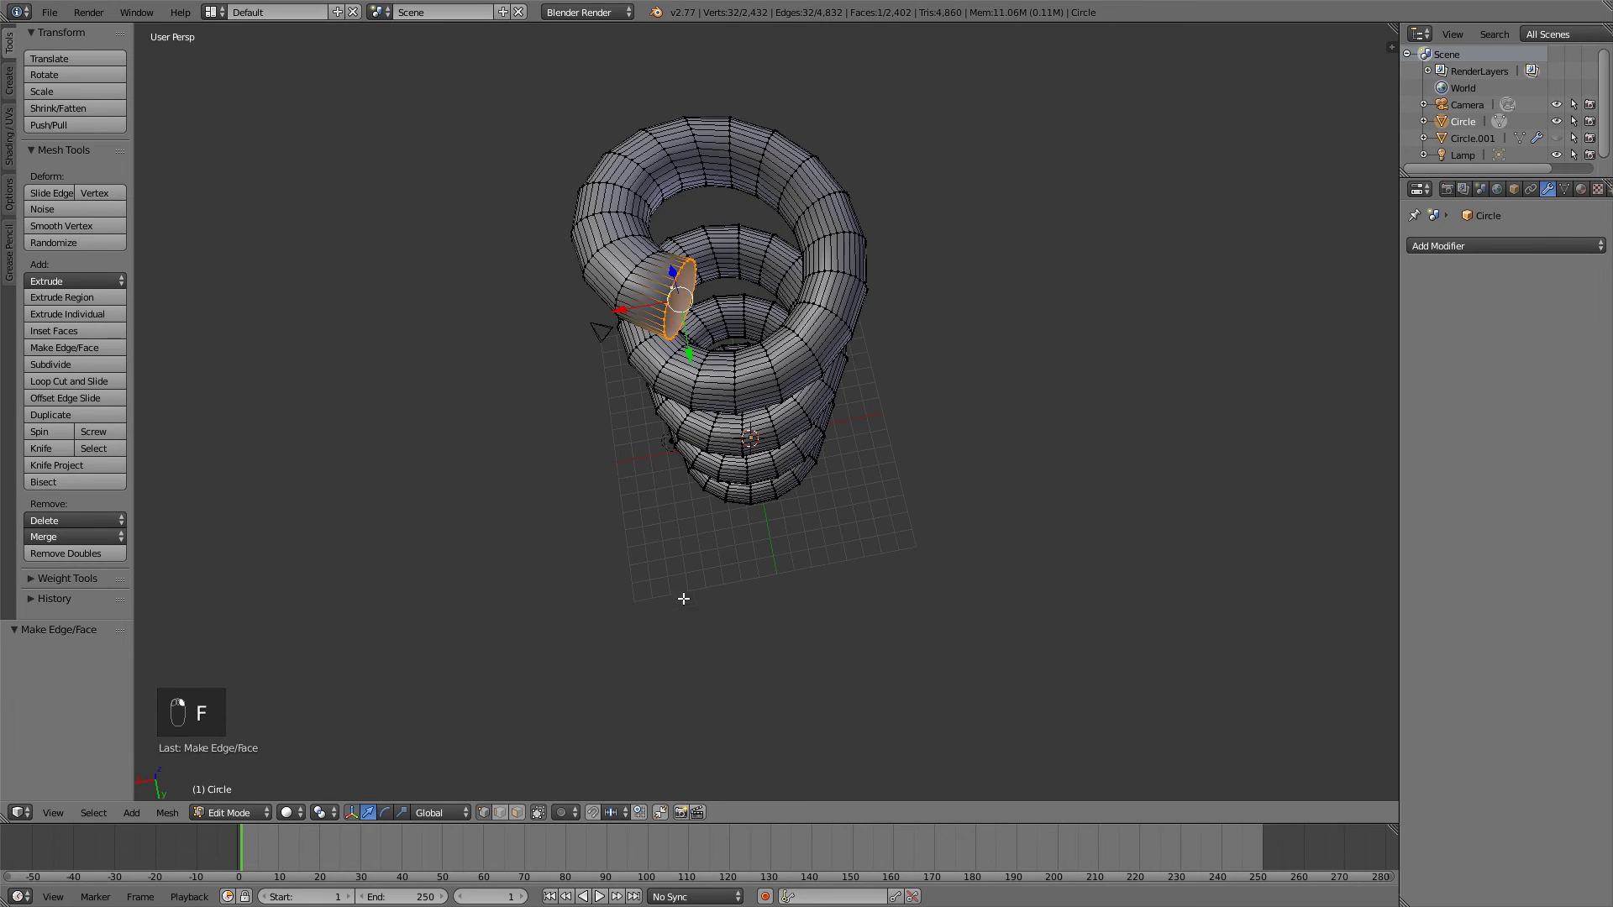
middle_click_drag(683, 594, 806, 469)
scroll(902, 499, "up", 5)
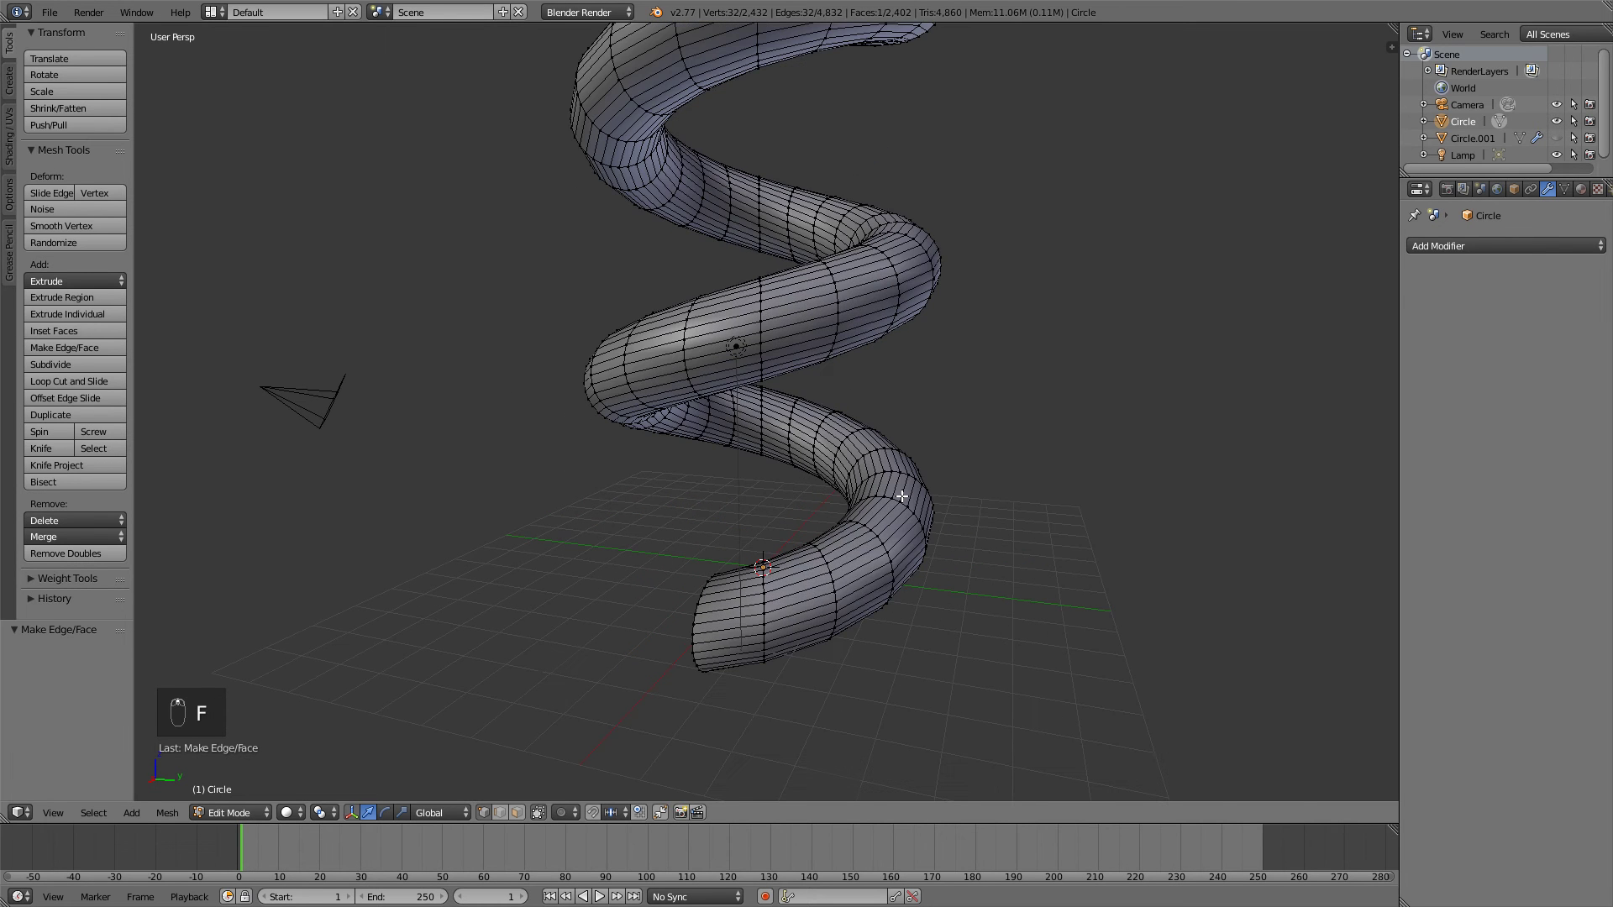
key("Tab")
- Unhide Circle.001 and compress its coils with a screw offset of 8.300
scroll(902, 497, "down", 2)
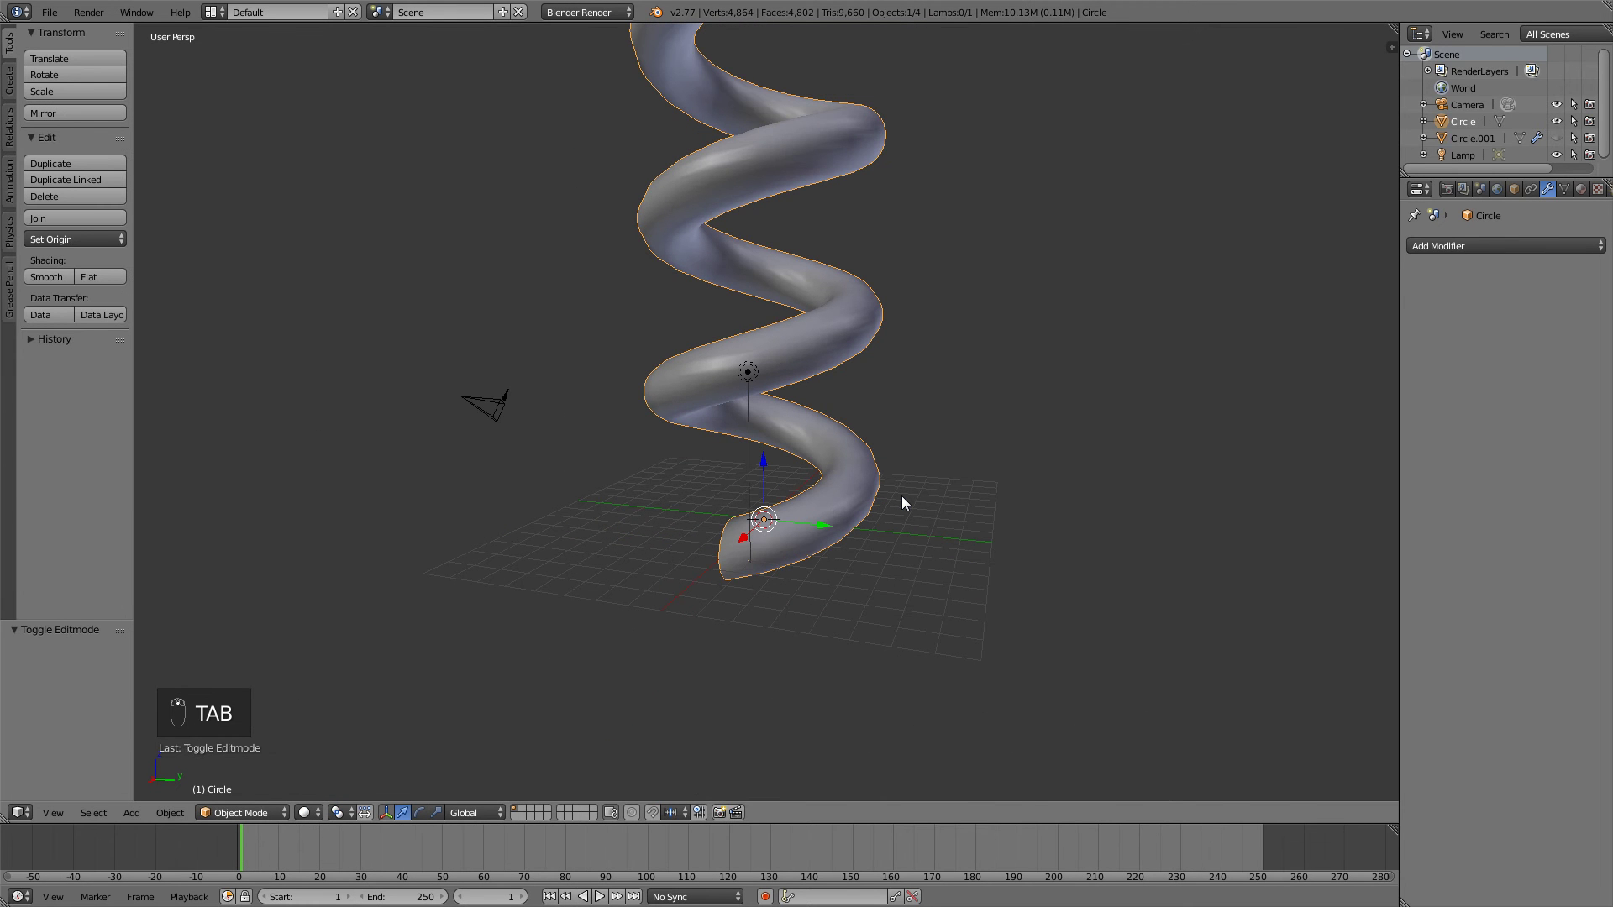
key("alt+h")
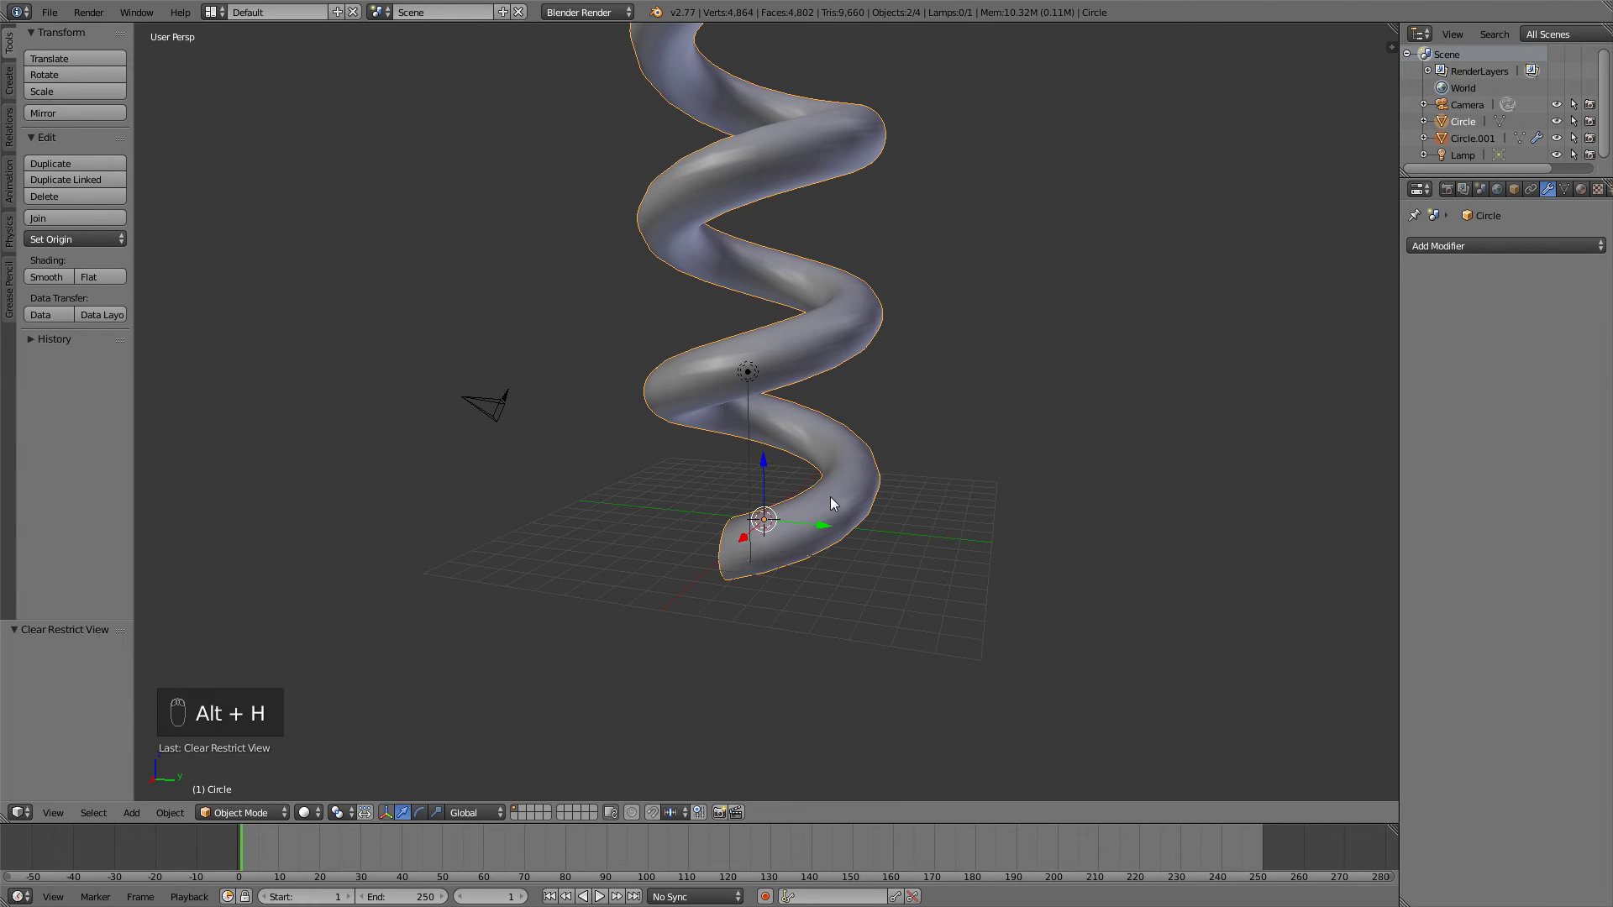
right_click(855, 493)
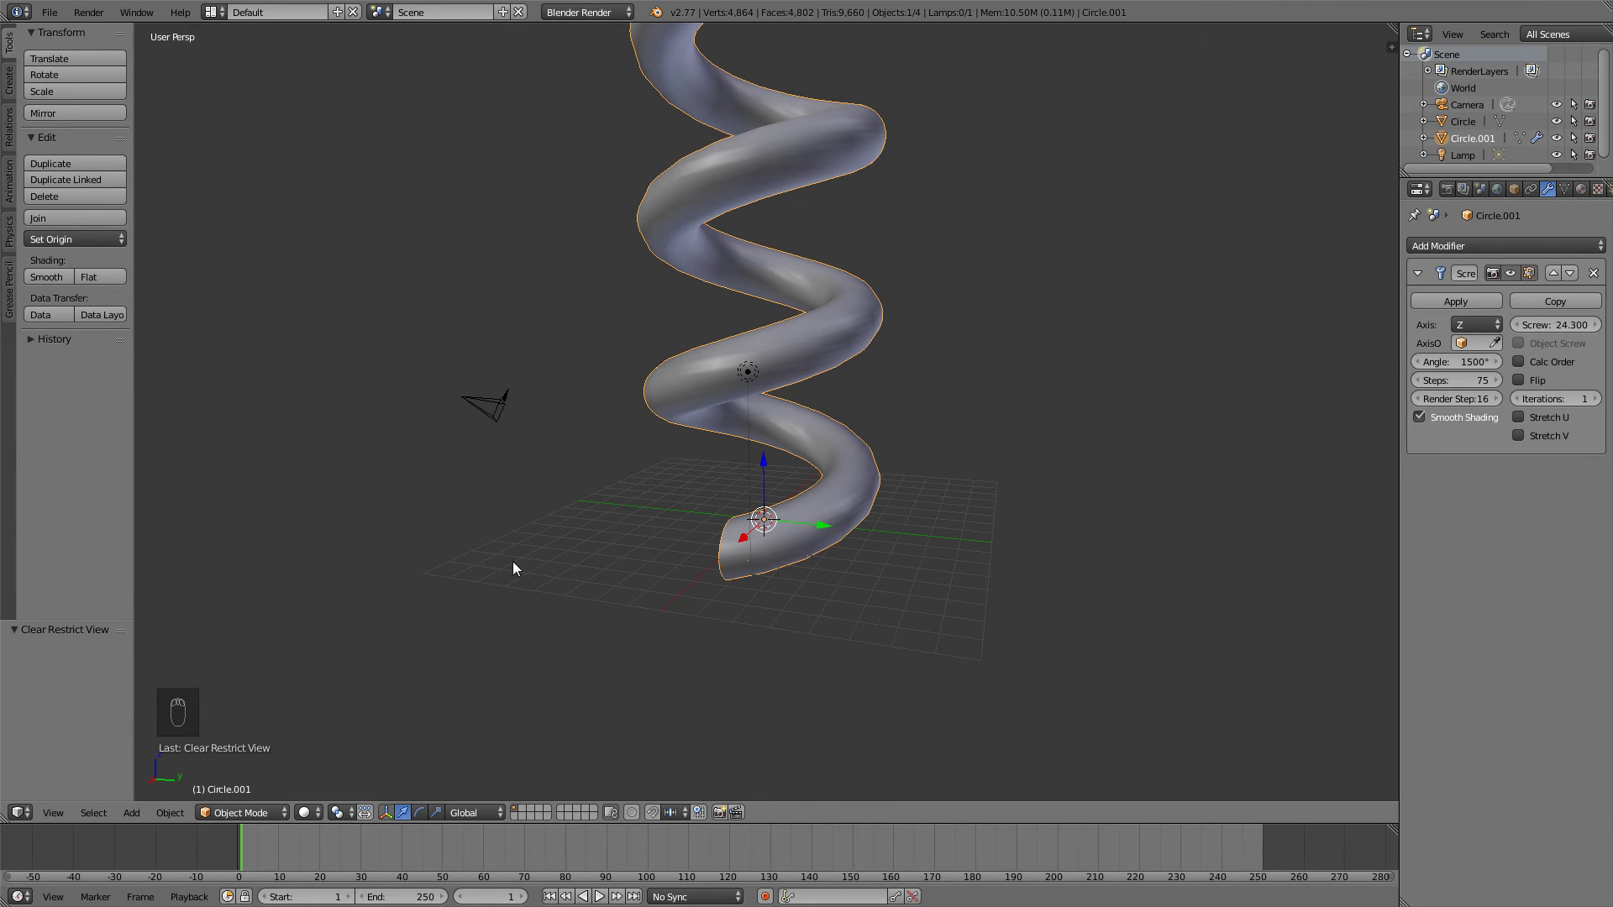
left_click_drag(1573, 329, 1486, 329)
middle_click_drag(821, 348, 688, 374)
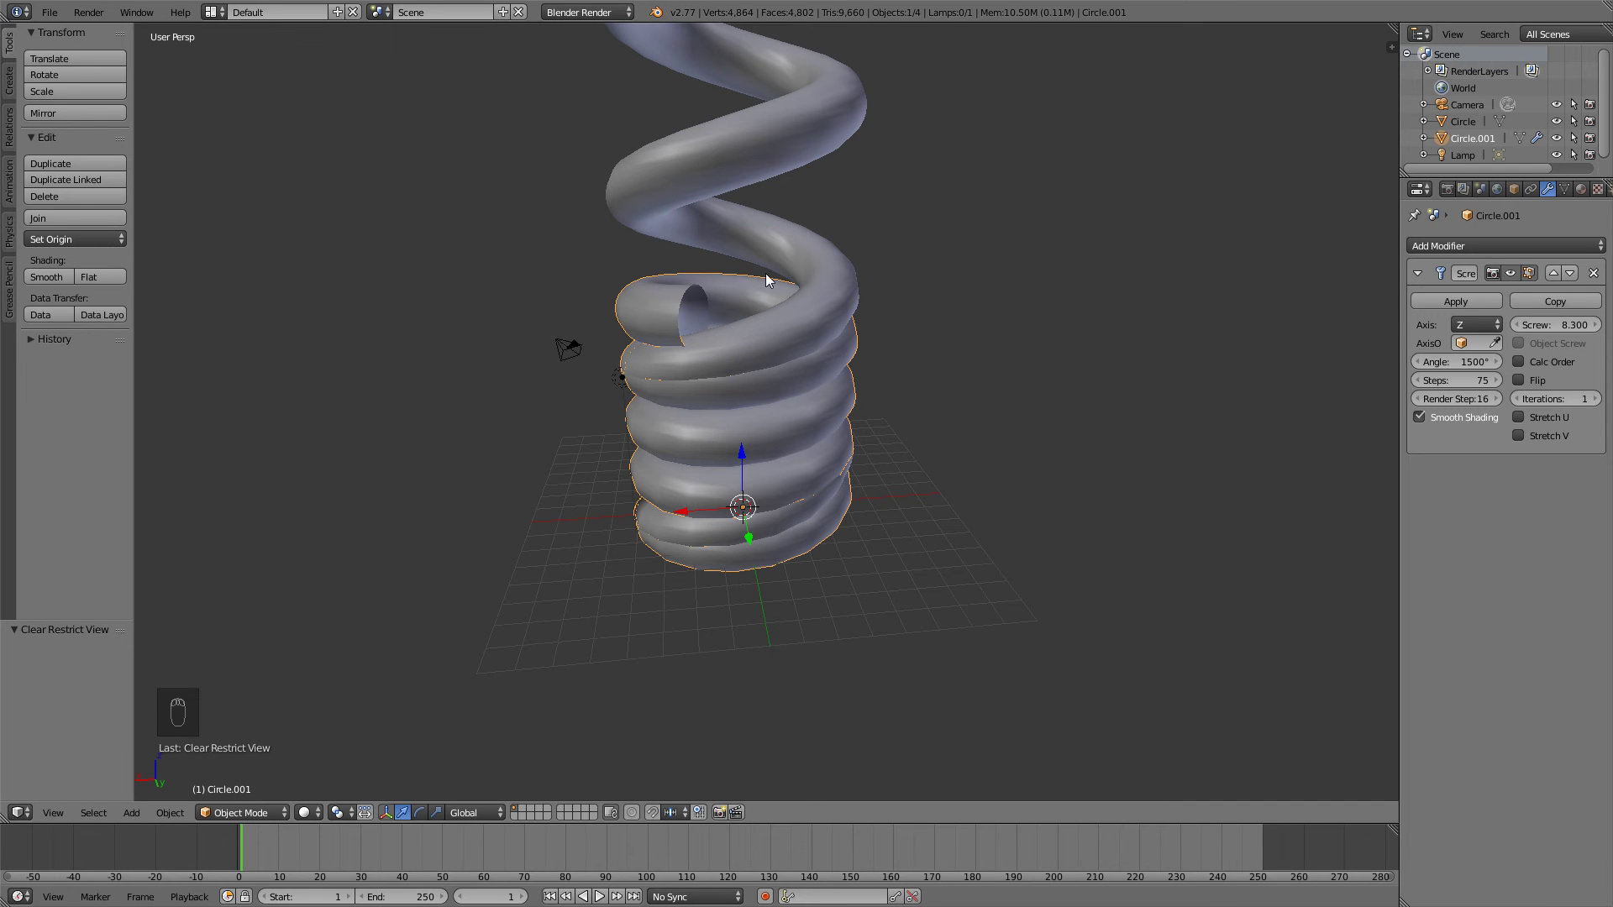
scroll(743, 373, "up", 2)
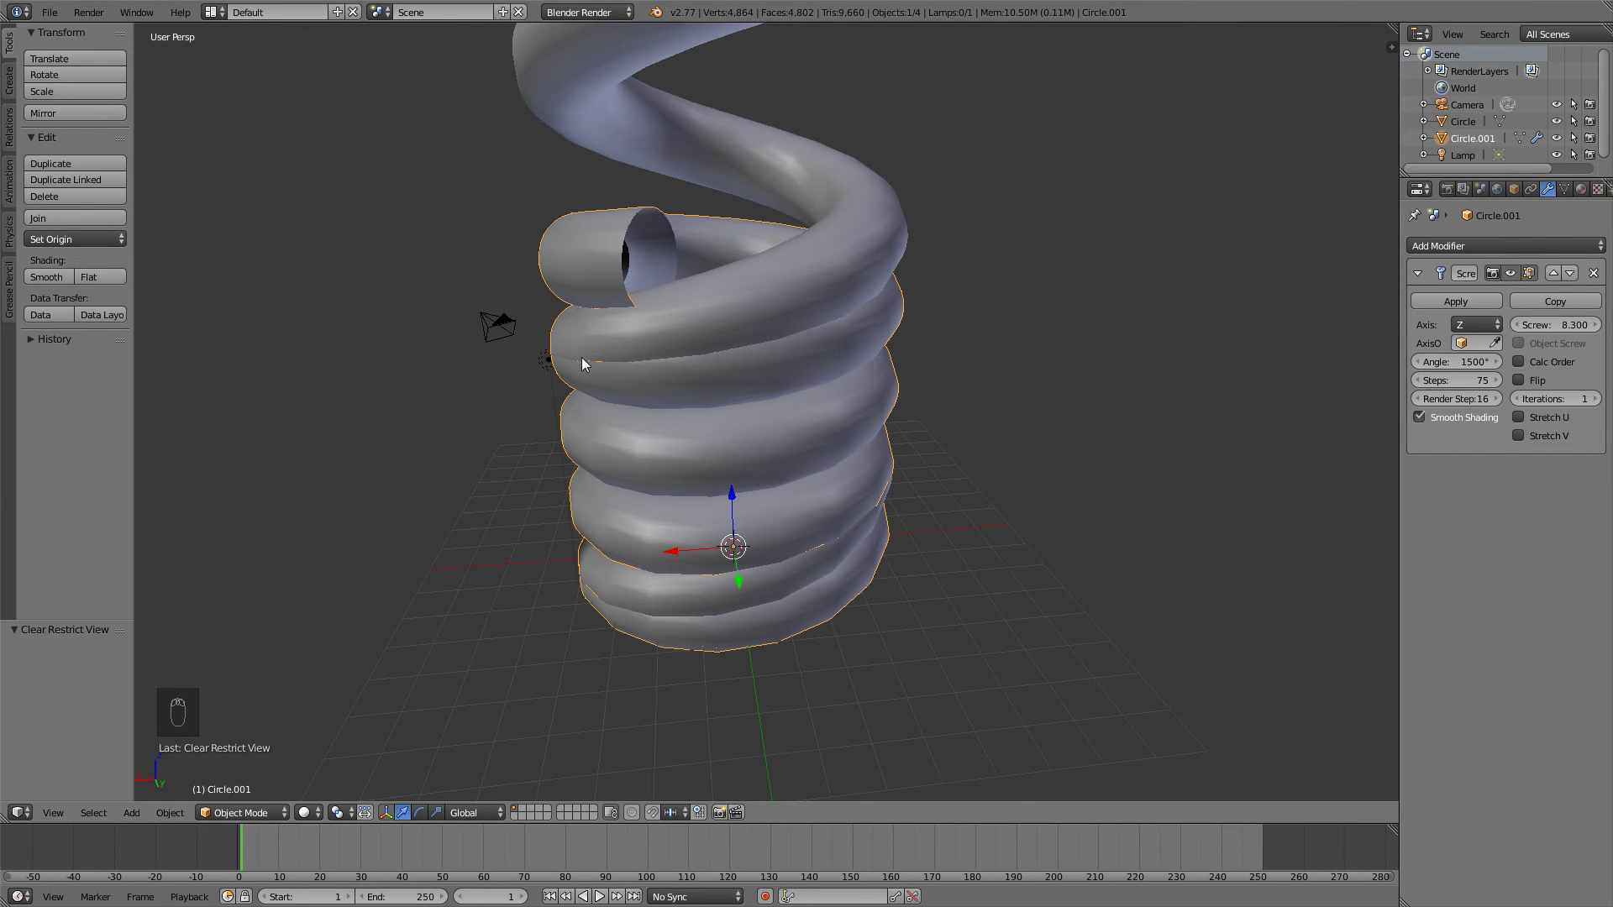
middle_click_drag(578, 363, 682, 341)
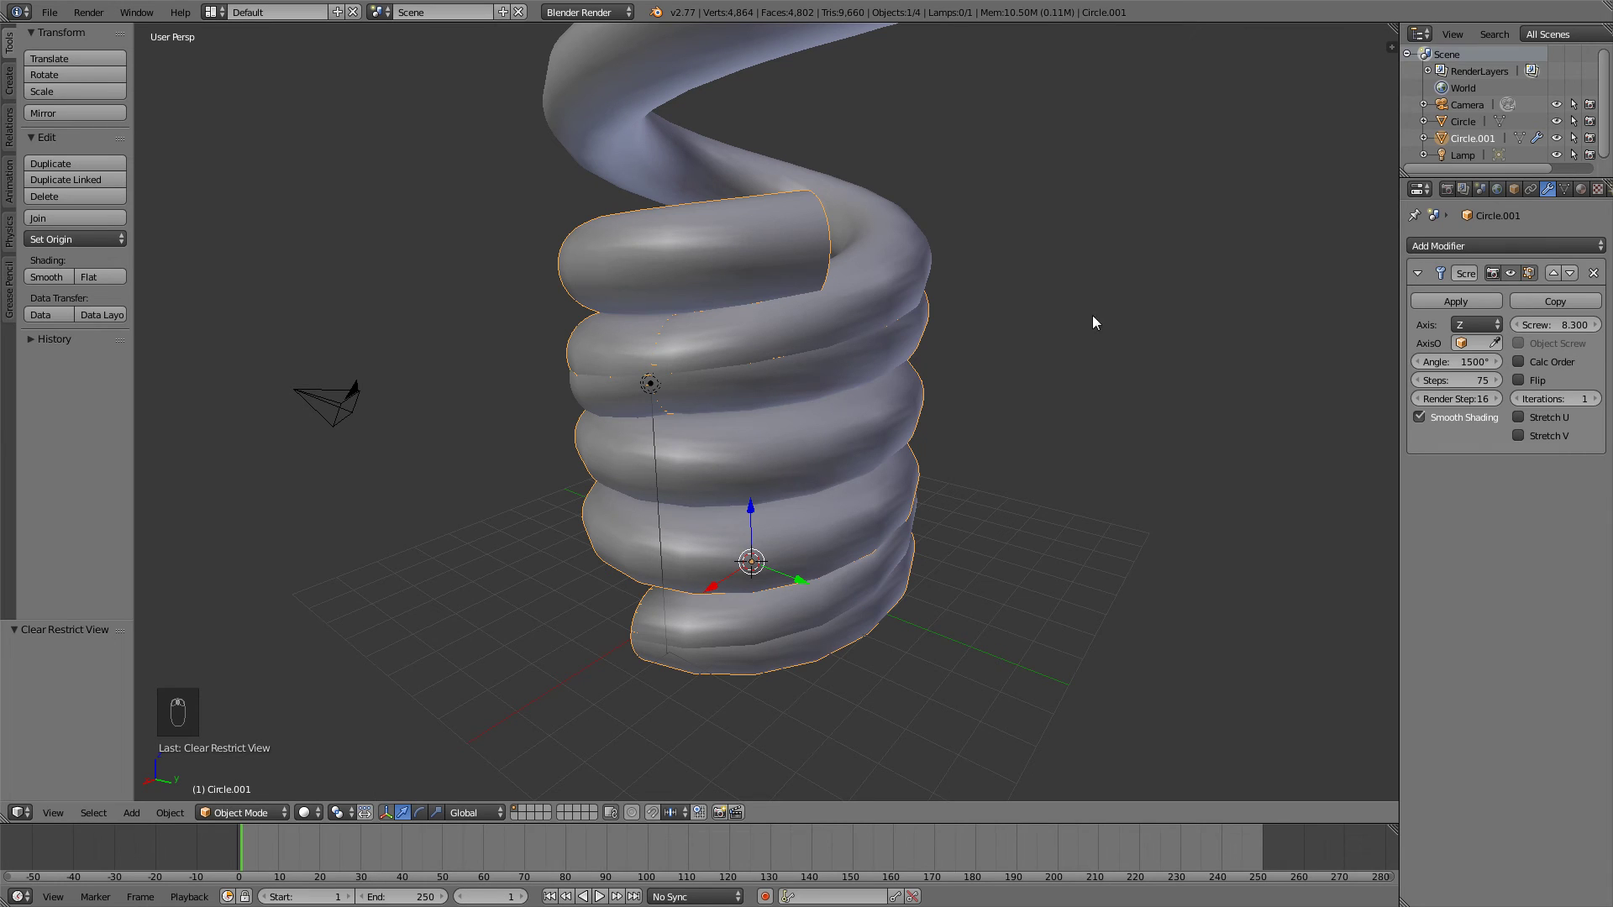
- Apply Circle.001's Screw modifier and cap both tube ends with faces
left_click(1453, 301)
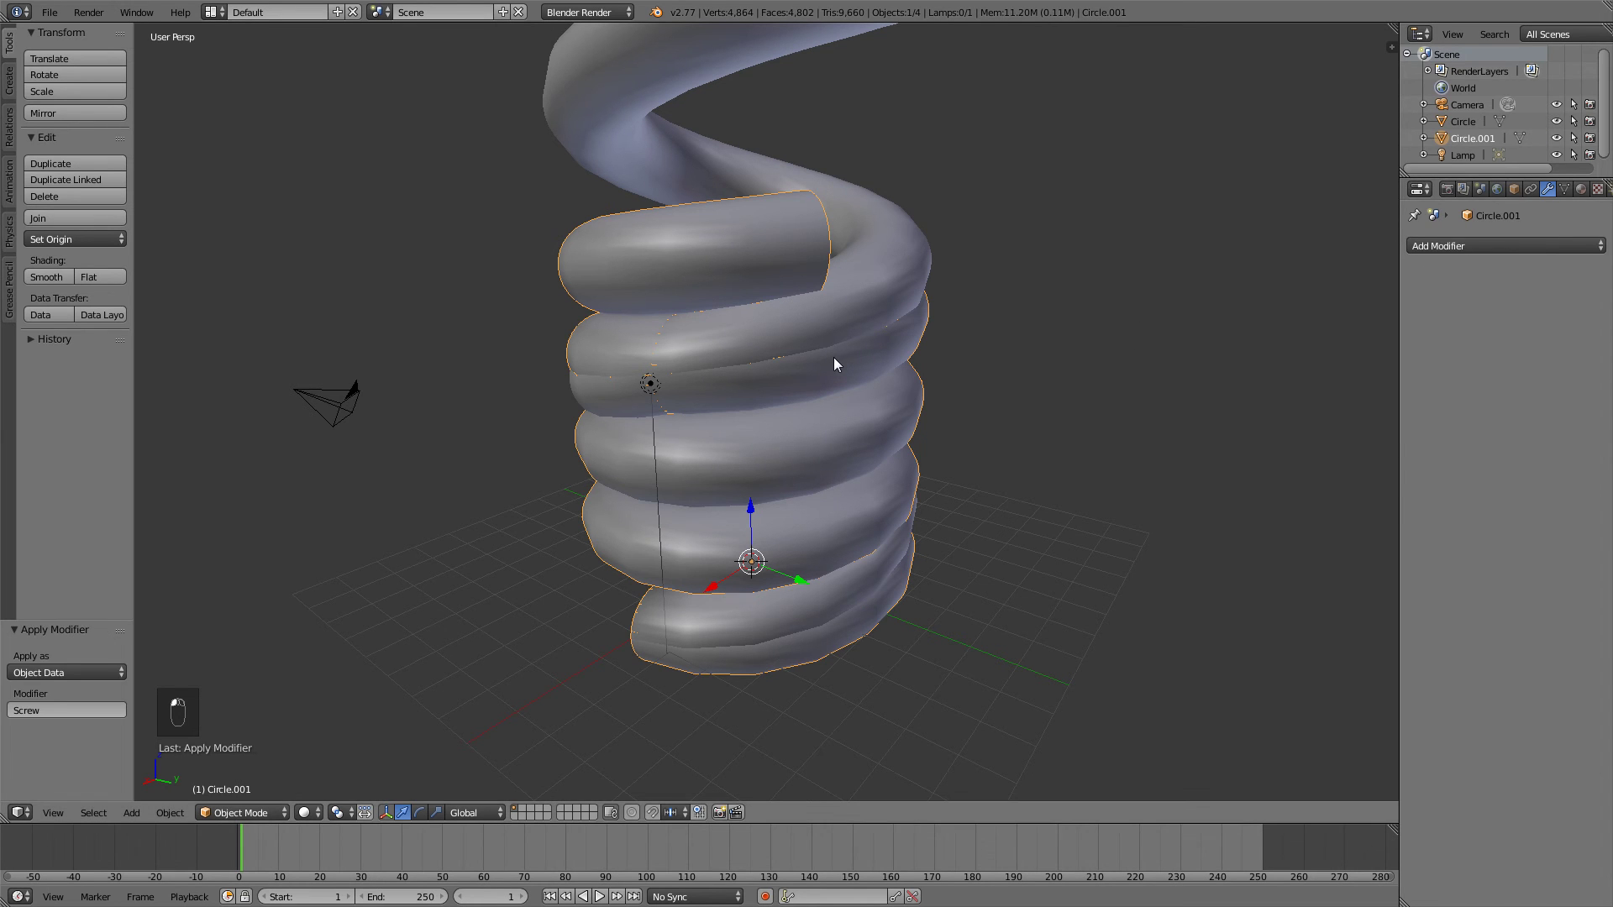
middle_click_drag(805, 382, 670, 343)
key("Tab")
key("a")
key("a")
right_click(603, 290, "alt")
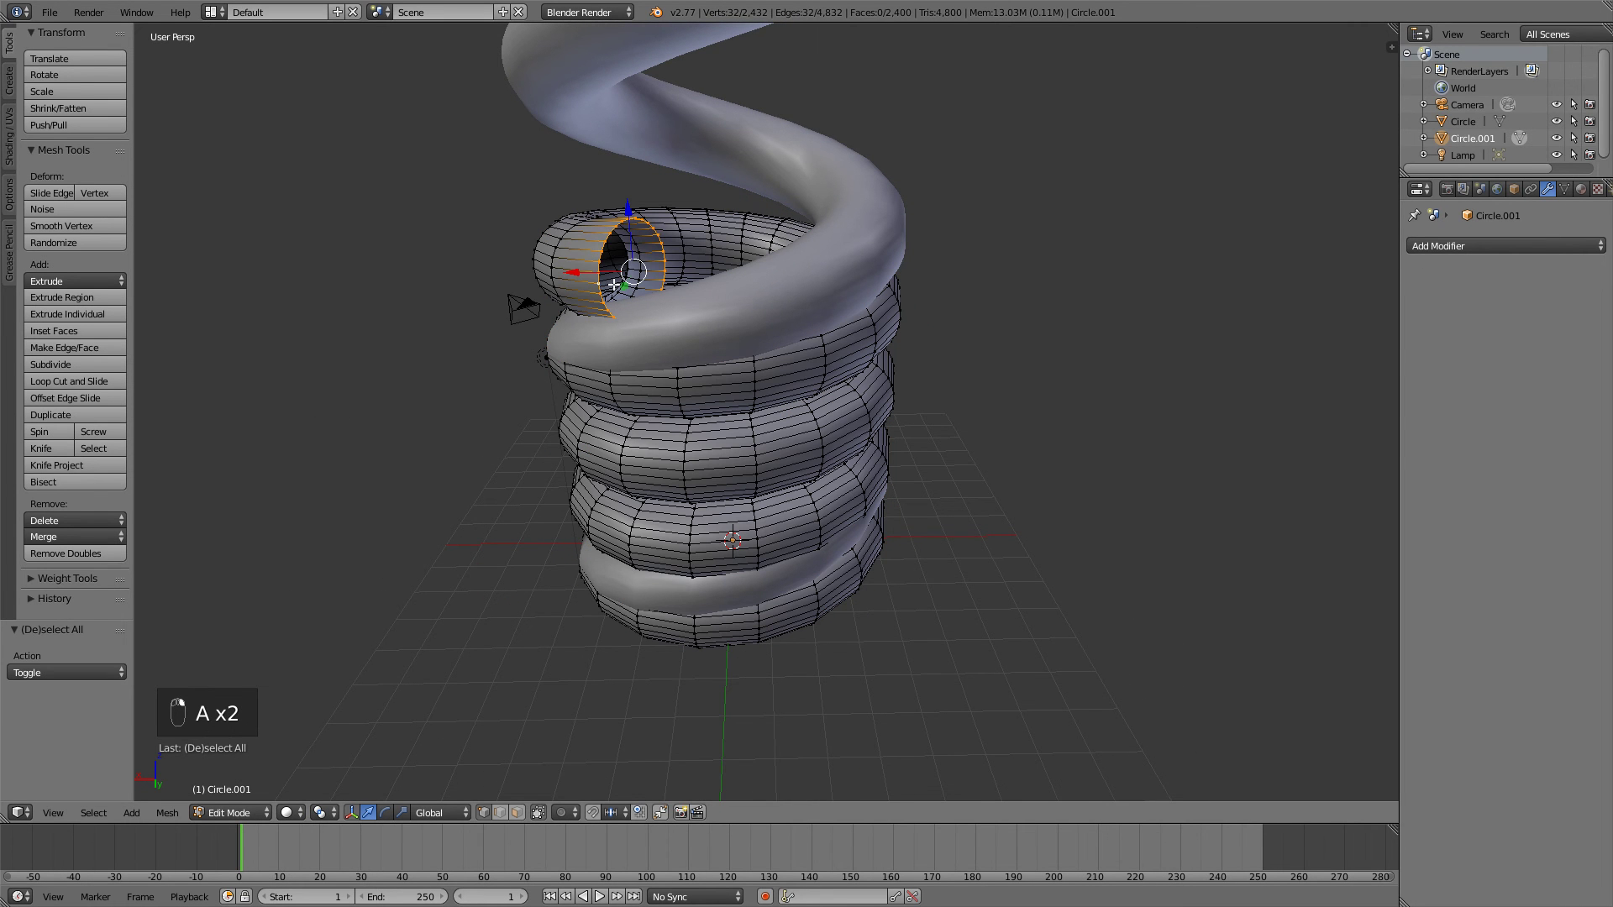
key("f")
middle_click_drag(437, 499, 824, 587)
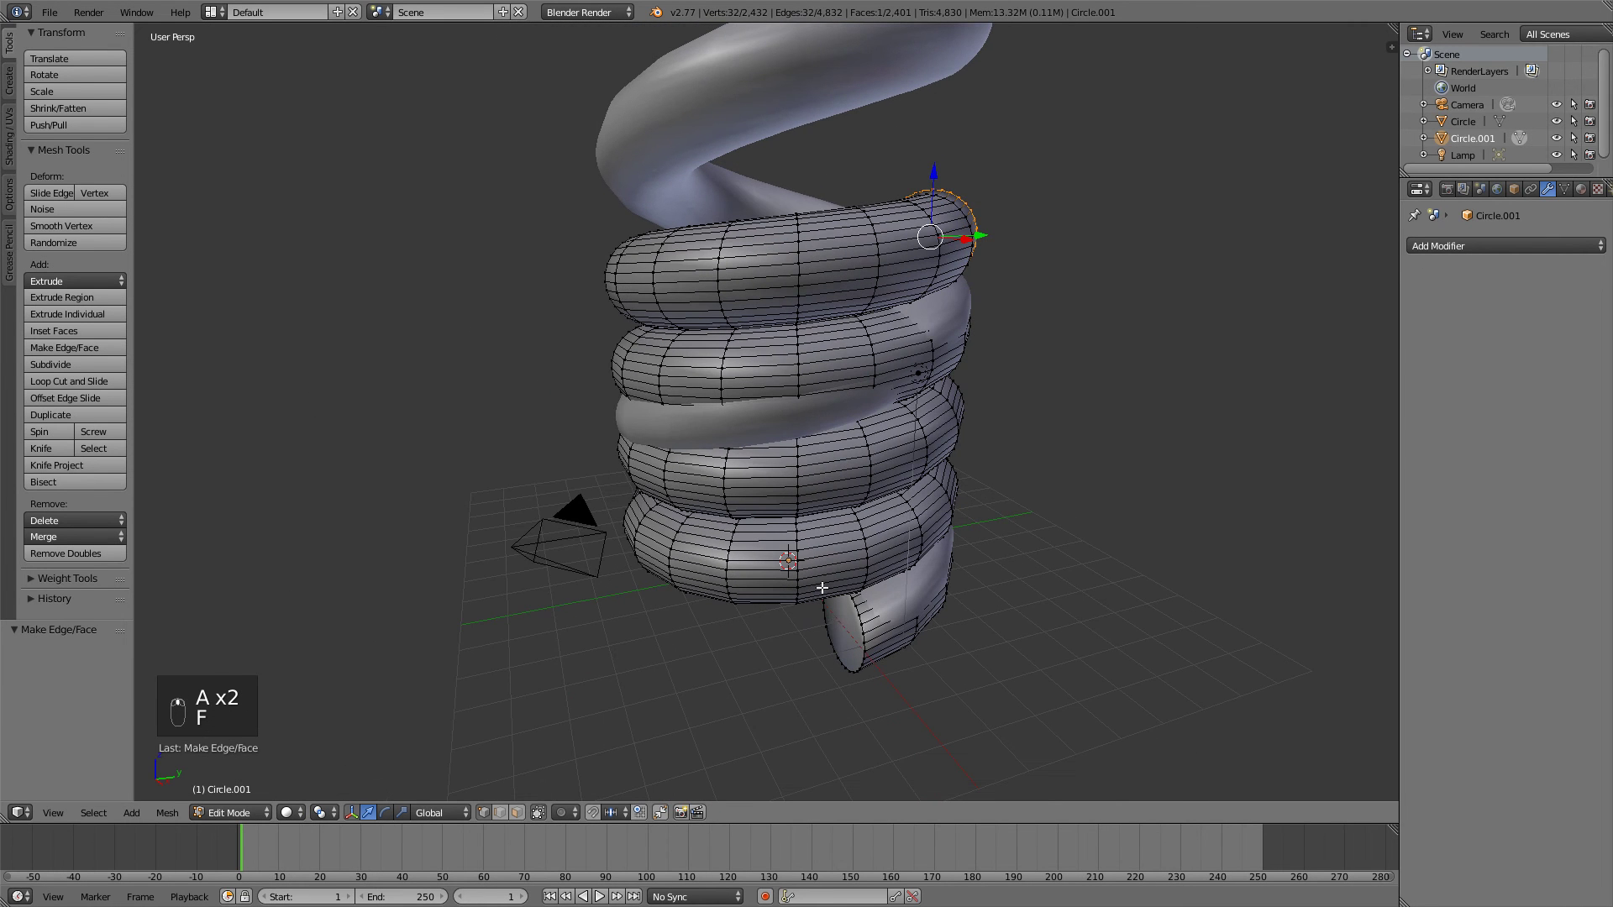
right_click(863, 615, "alt")
key("f")
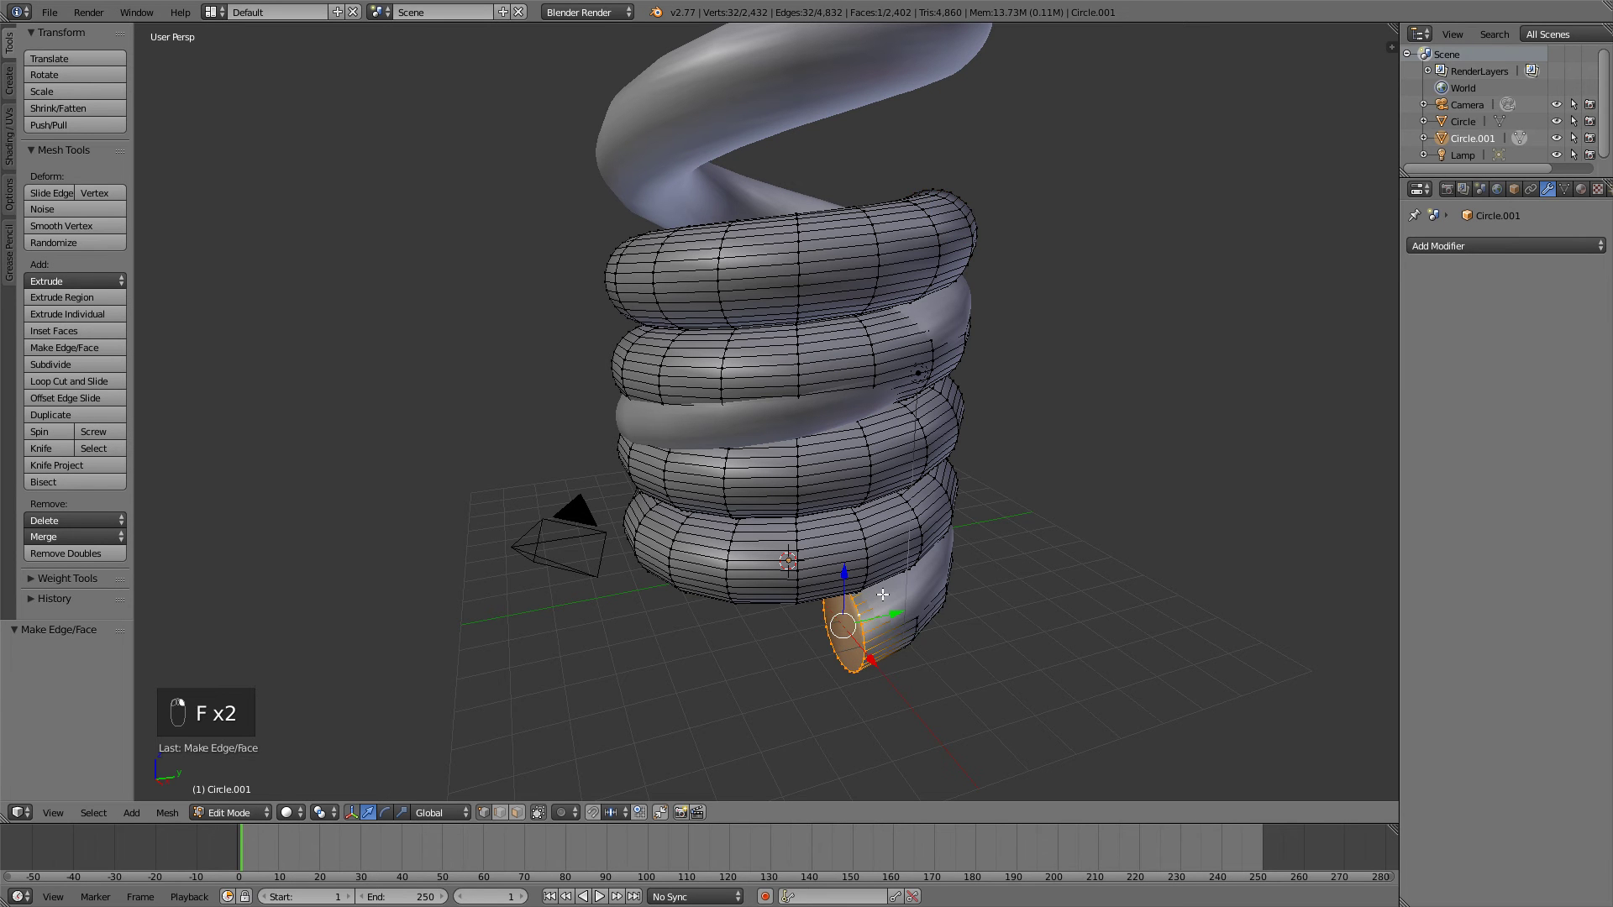
middle_click_drag(1026, 483, 899, 495)
- Exit Edit Mode on Circle.001 and show the mesh data settings holding shape keys
key("Tab")
scroll(882, 379, "down", 3)
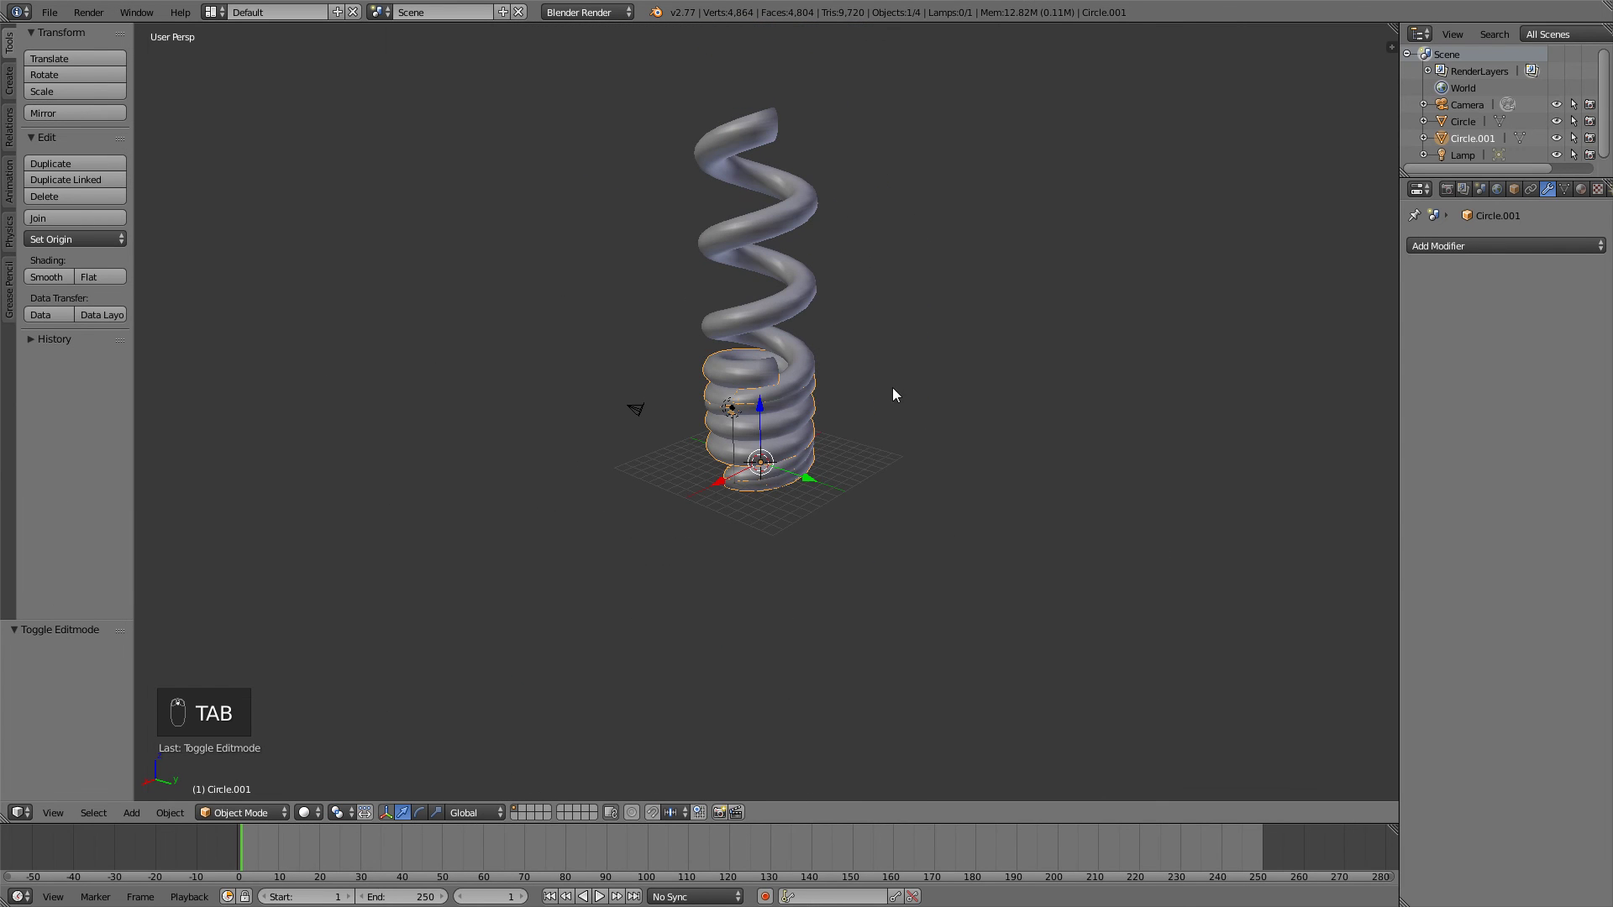
middle_click_drag(882, 380, 879, 371)
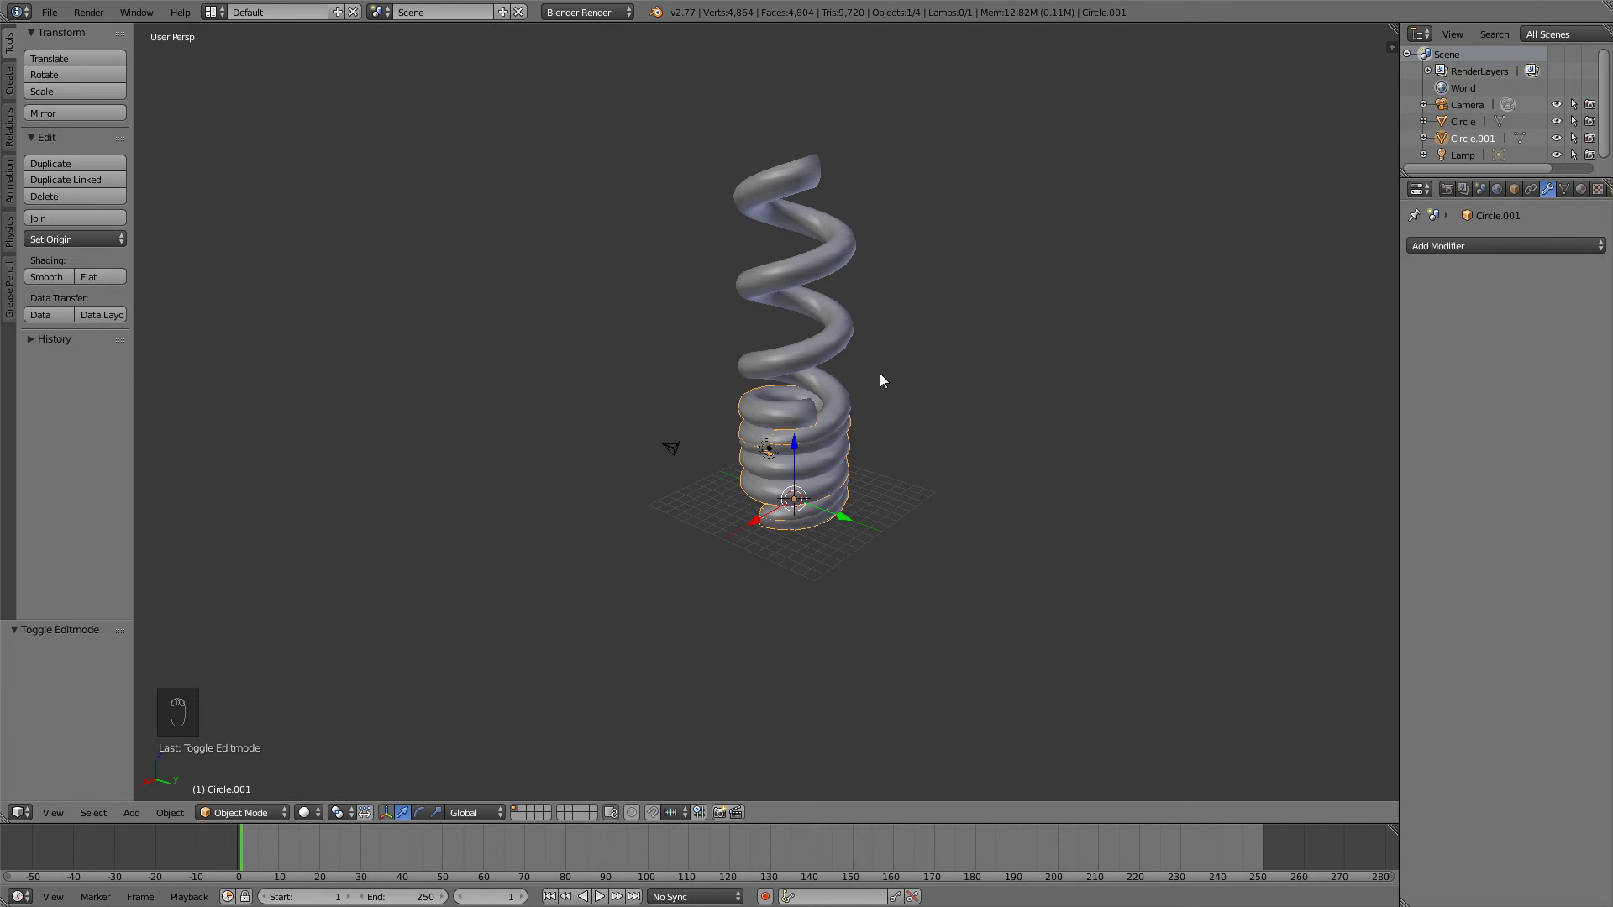
left_click(1565, 189)
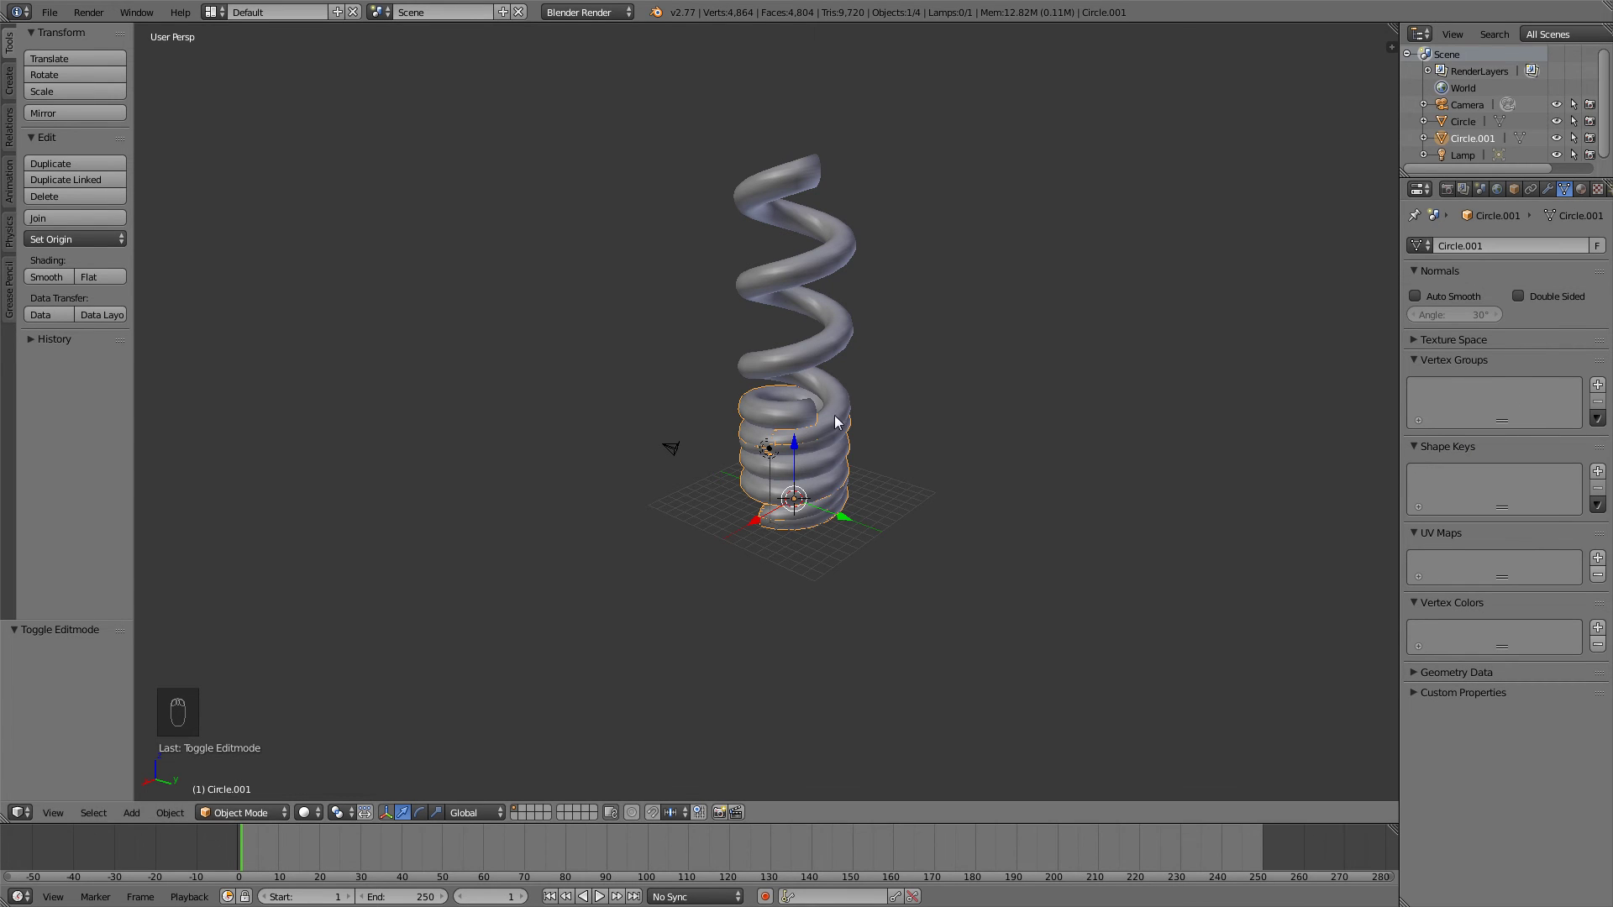
middle_click_drag(828, 432, 844, 424)
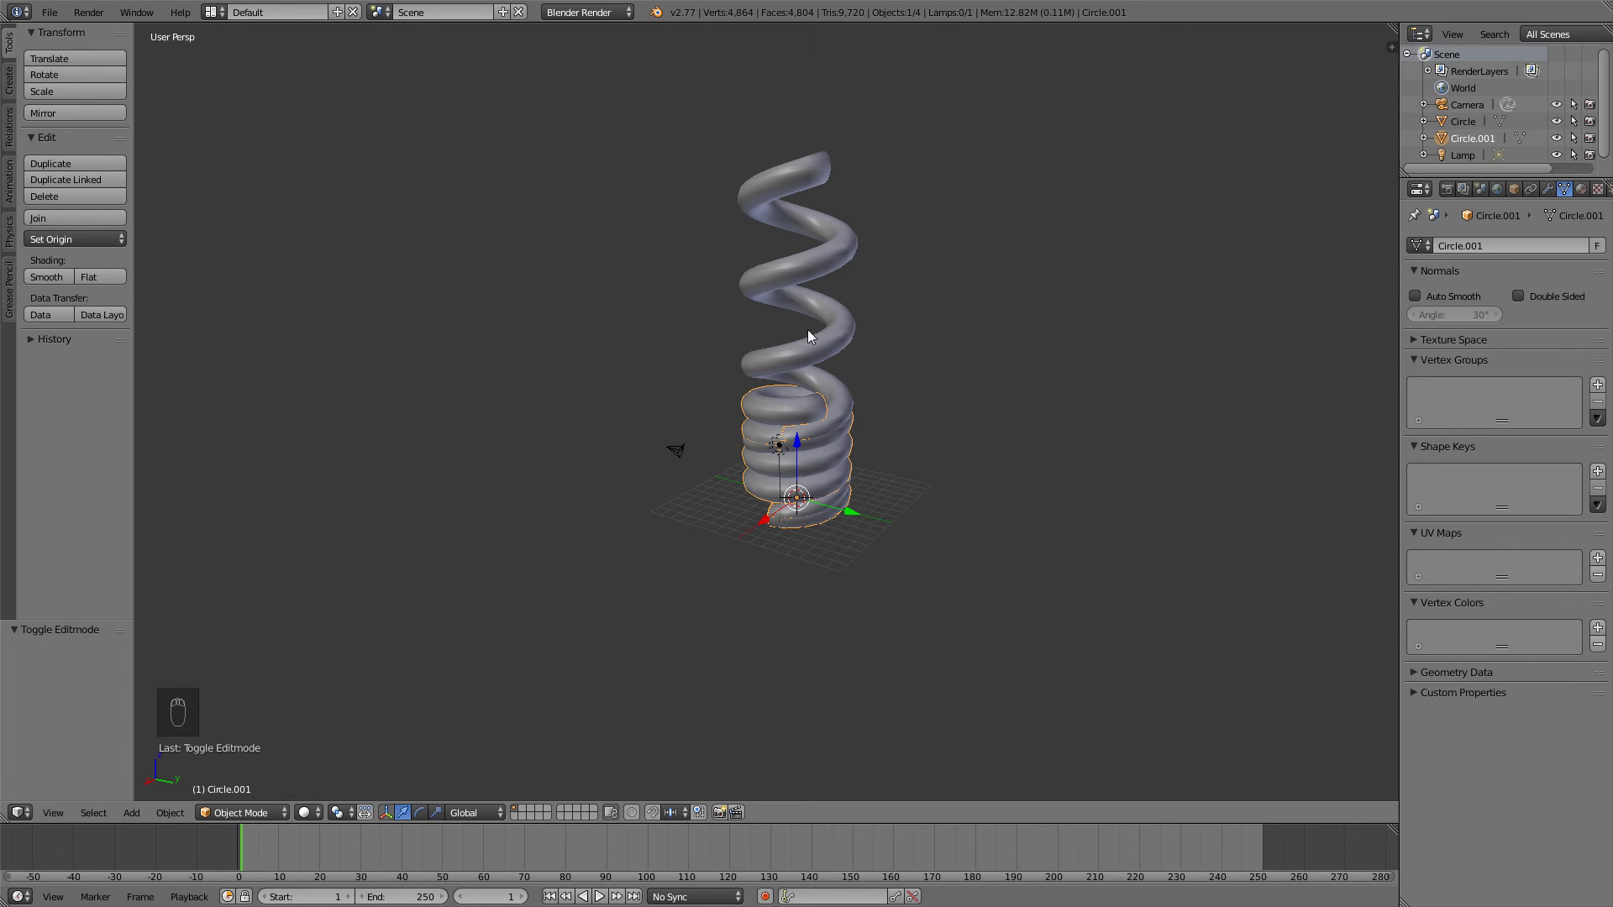
- Give the tall spring a Basis shape key and join the squashed copy as shape key Circle.001
right_click(797, 252, "shift")
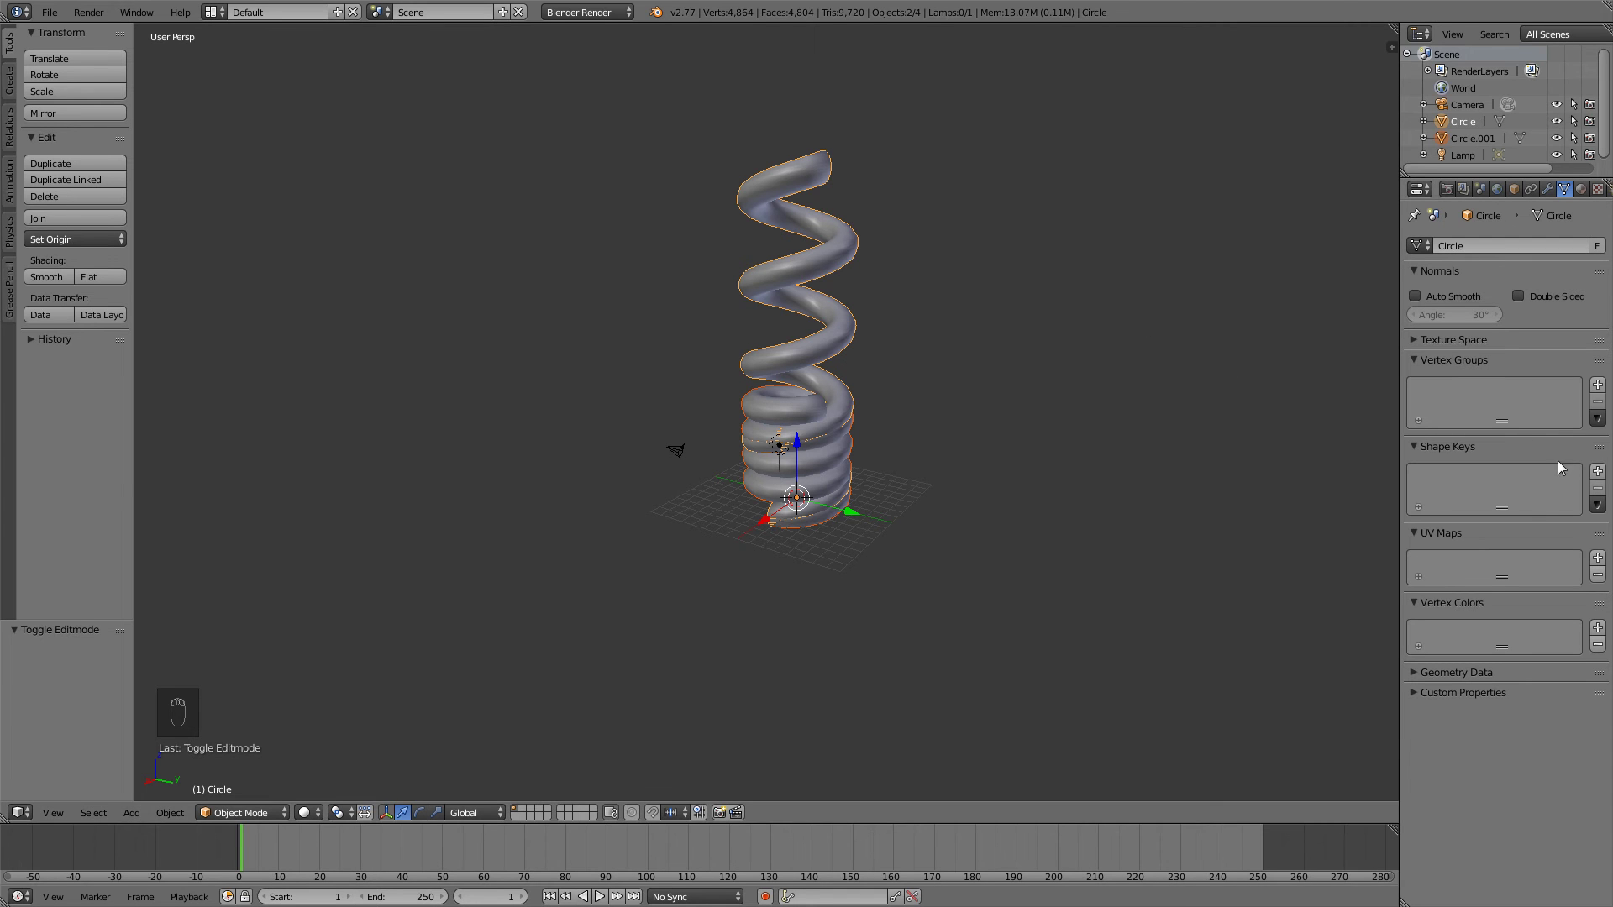
left_click(1596, 471)
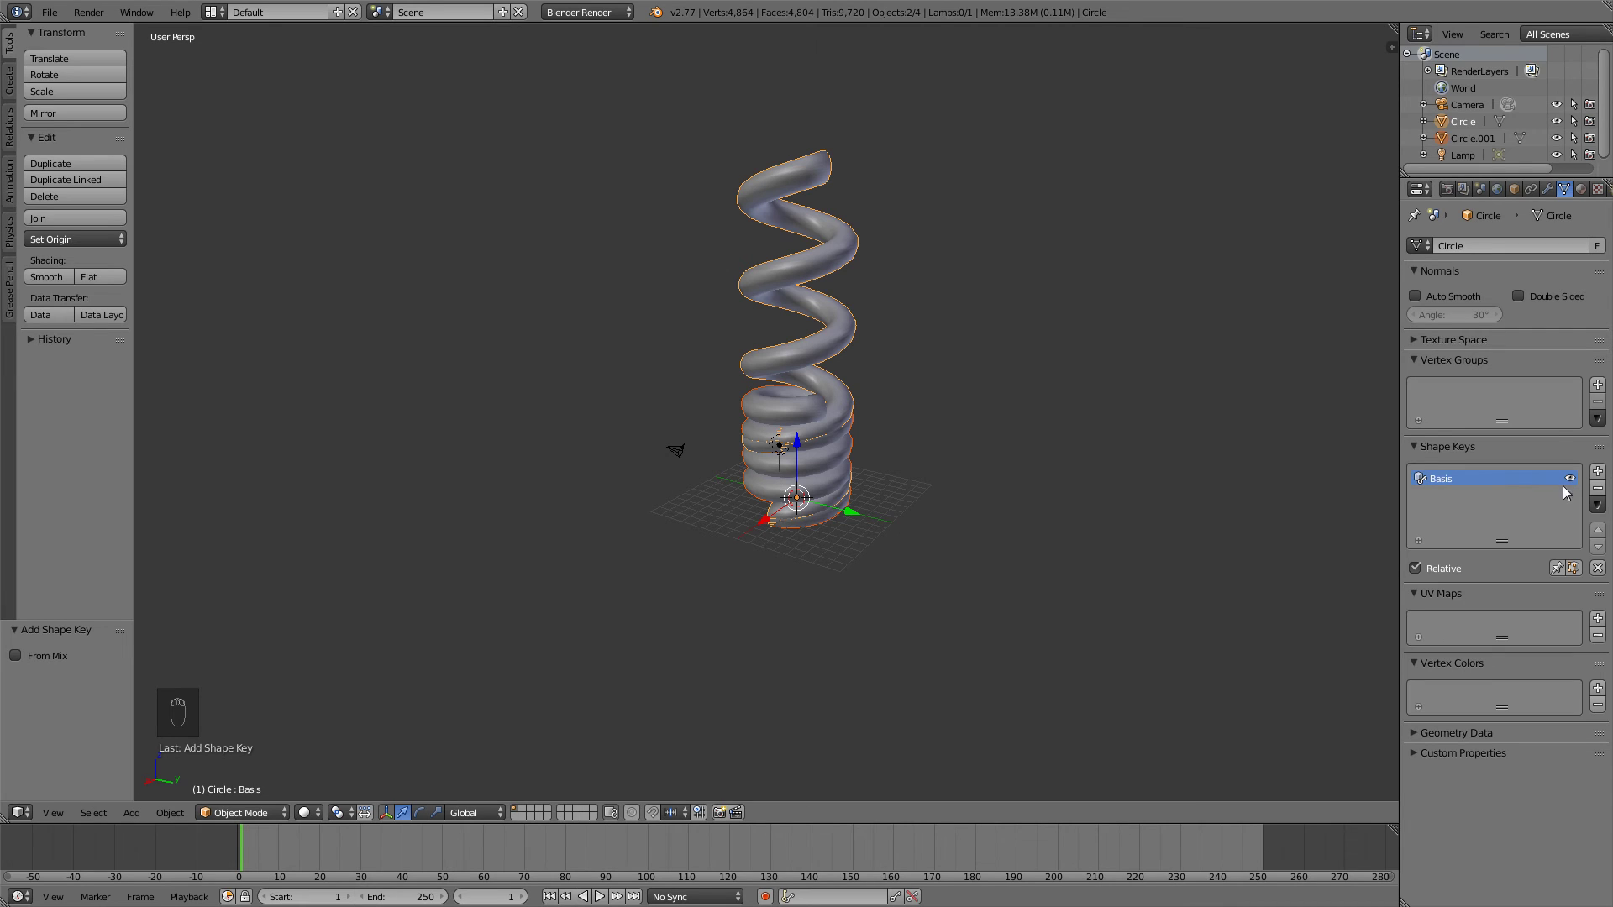
left_click(1598, 504)
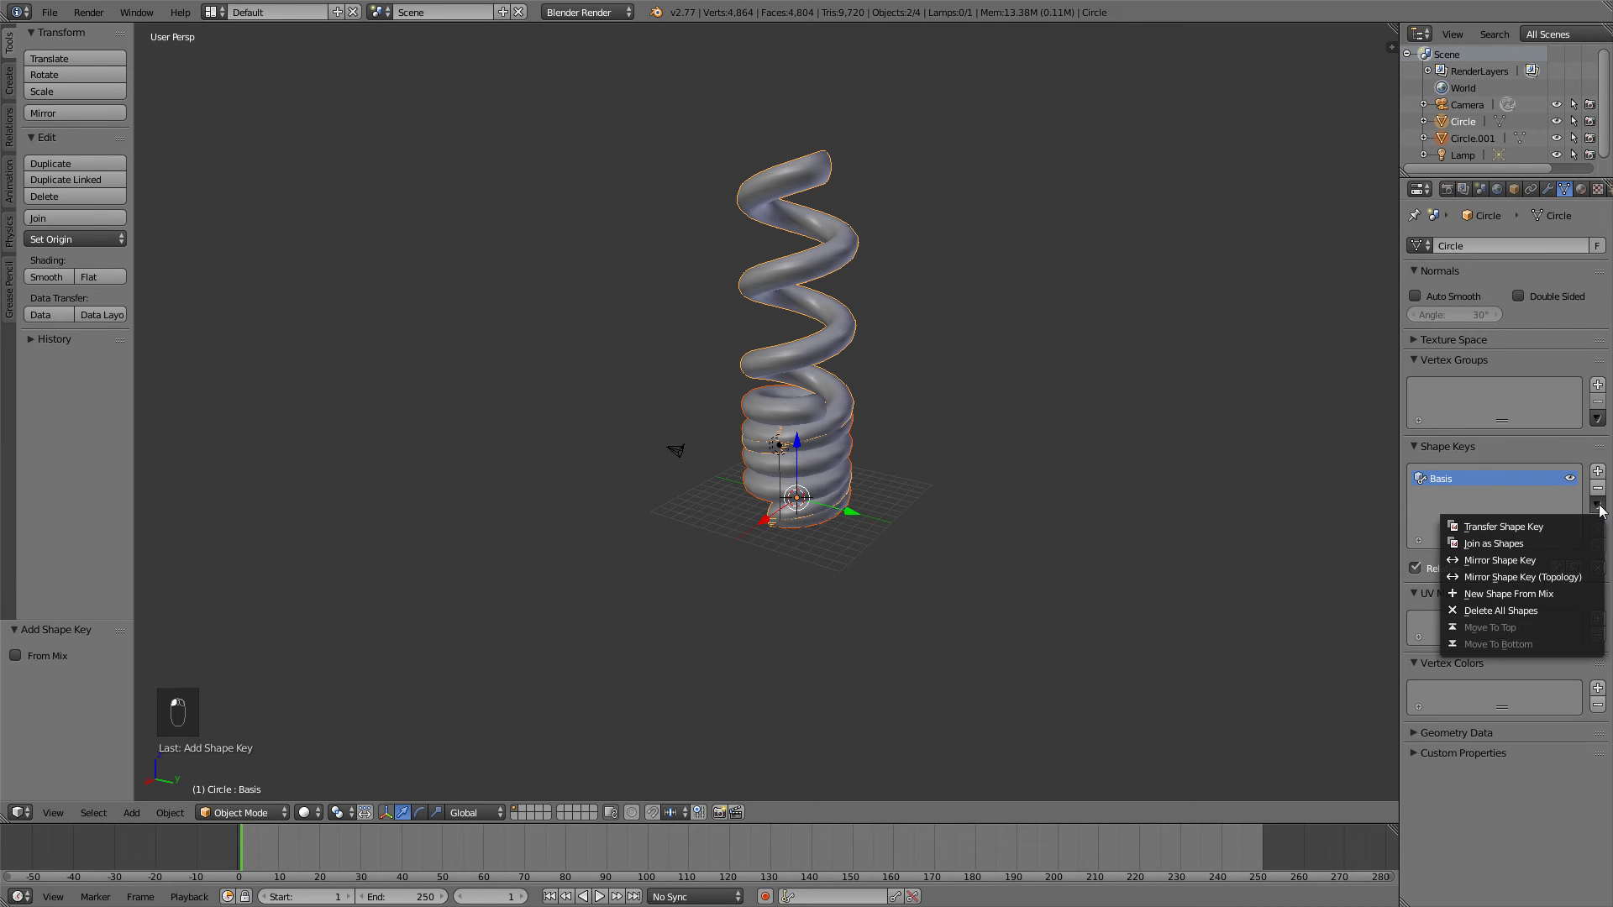
left_click(1530, 542)
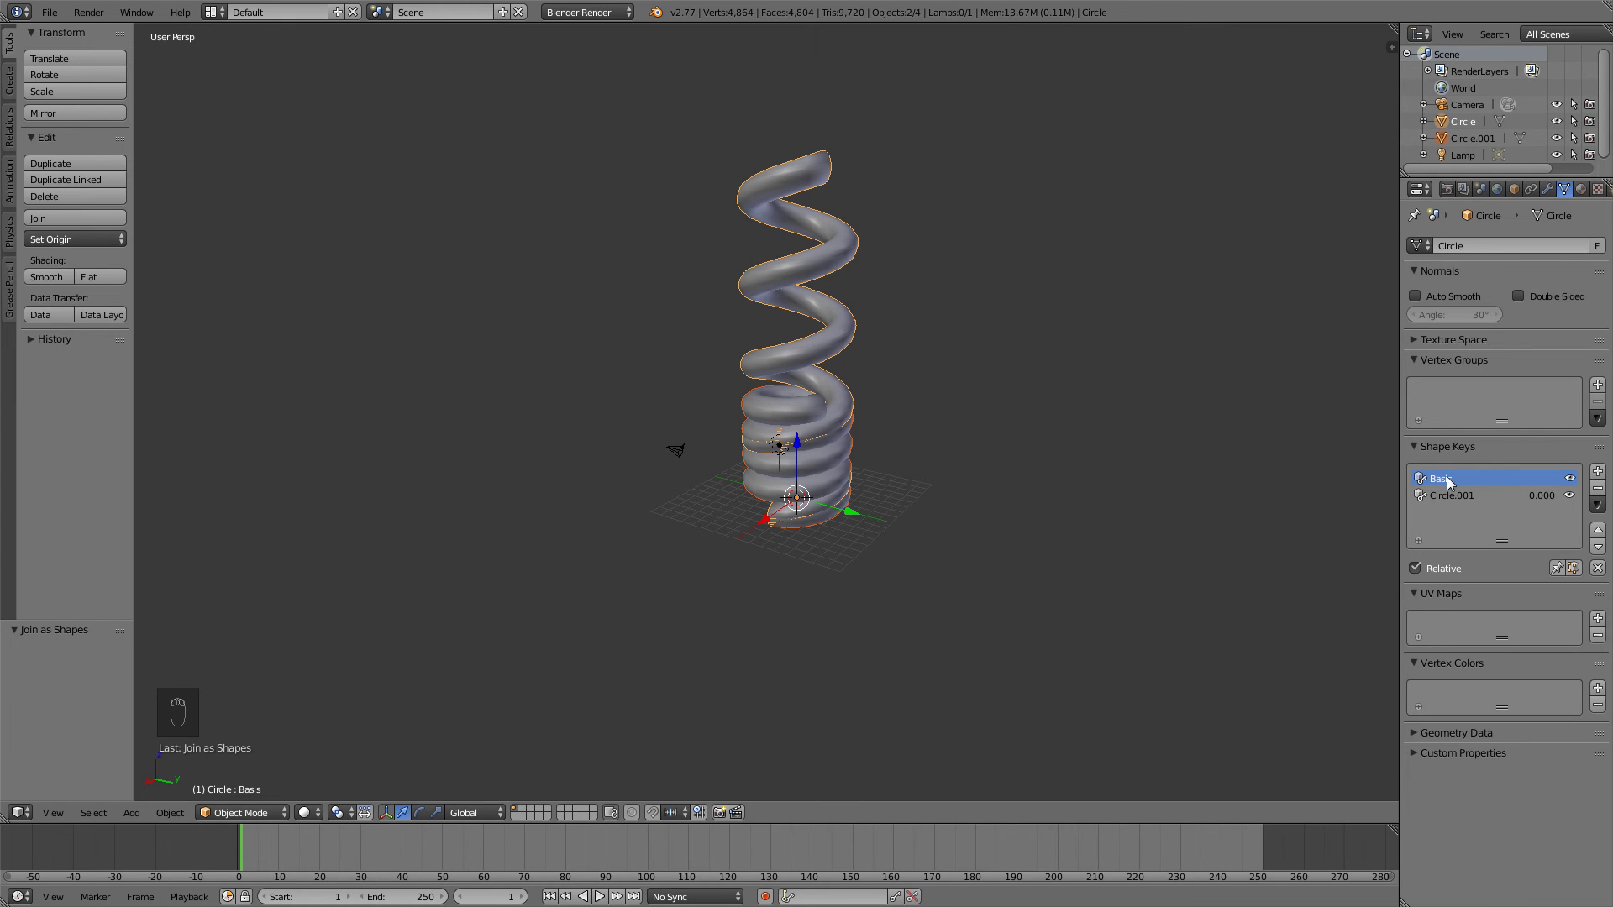
right_click(798, 349)
- Test the Circle.001 shape key value to squash the spring, then reset it to 0
left_click(1444, 493)
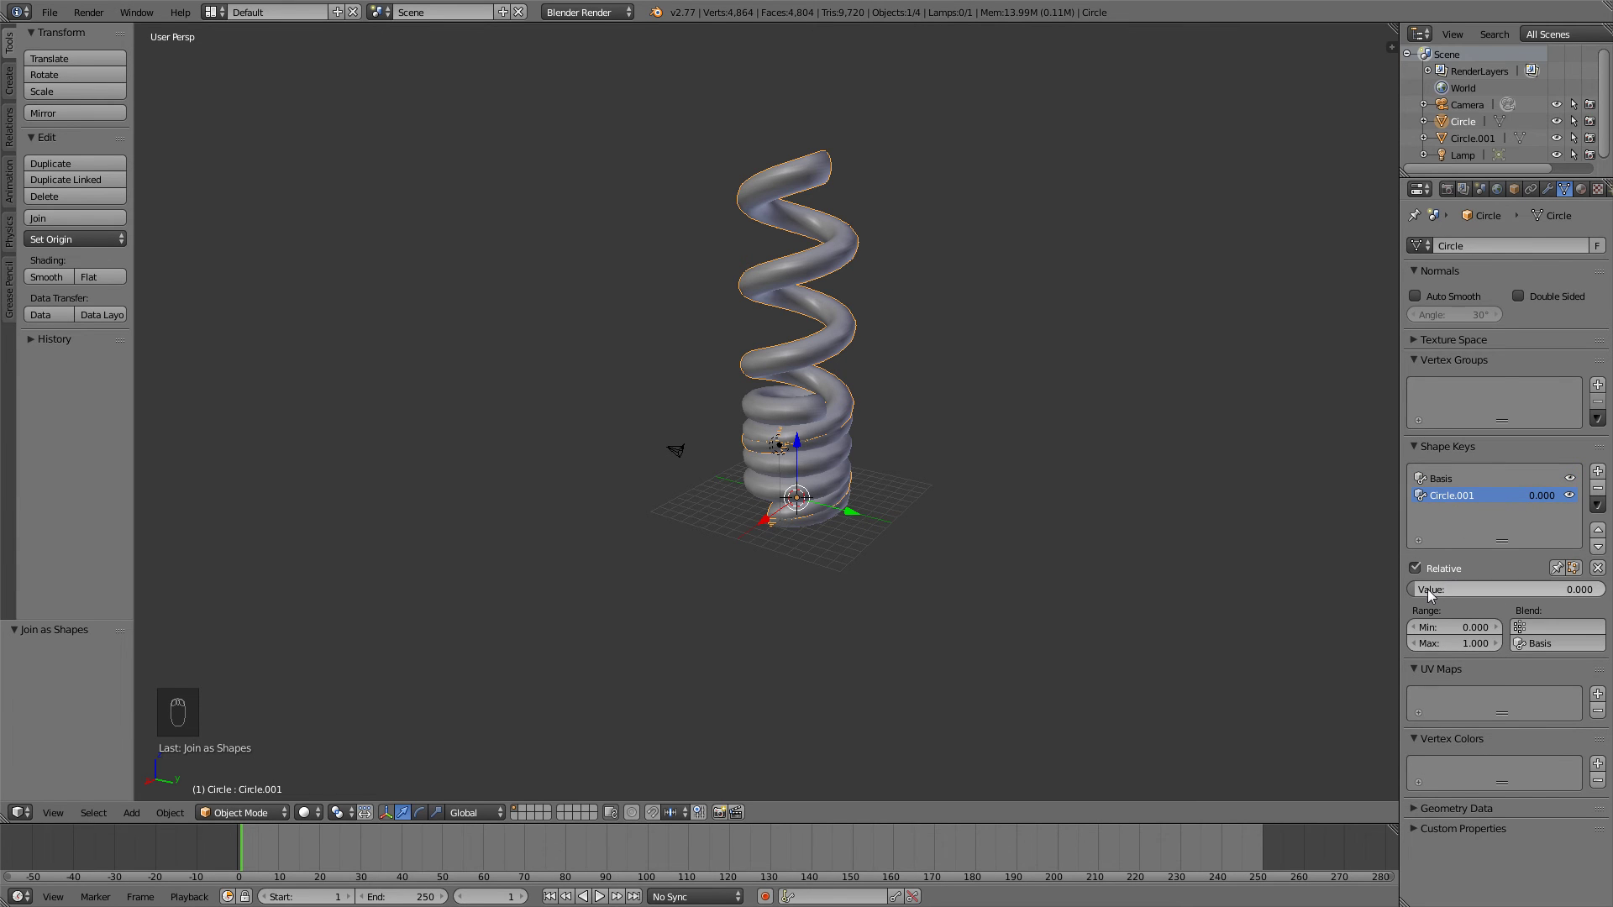
mouse_move(1426, 588)
left_mouse_down()
mouse_move(1600, 588)
mouse_move(1419, 588)
left_mouse_up()
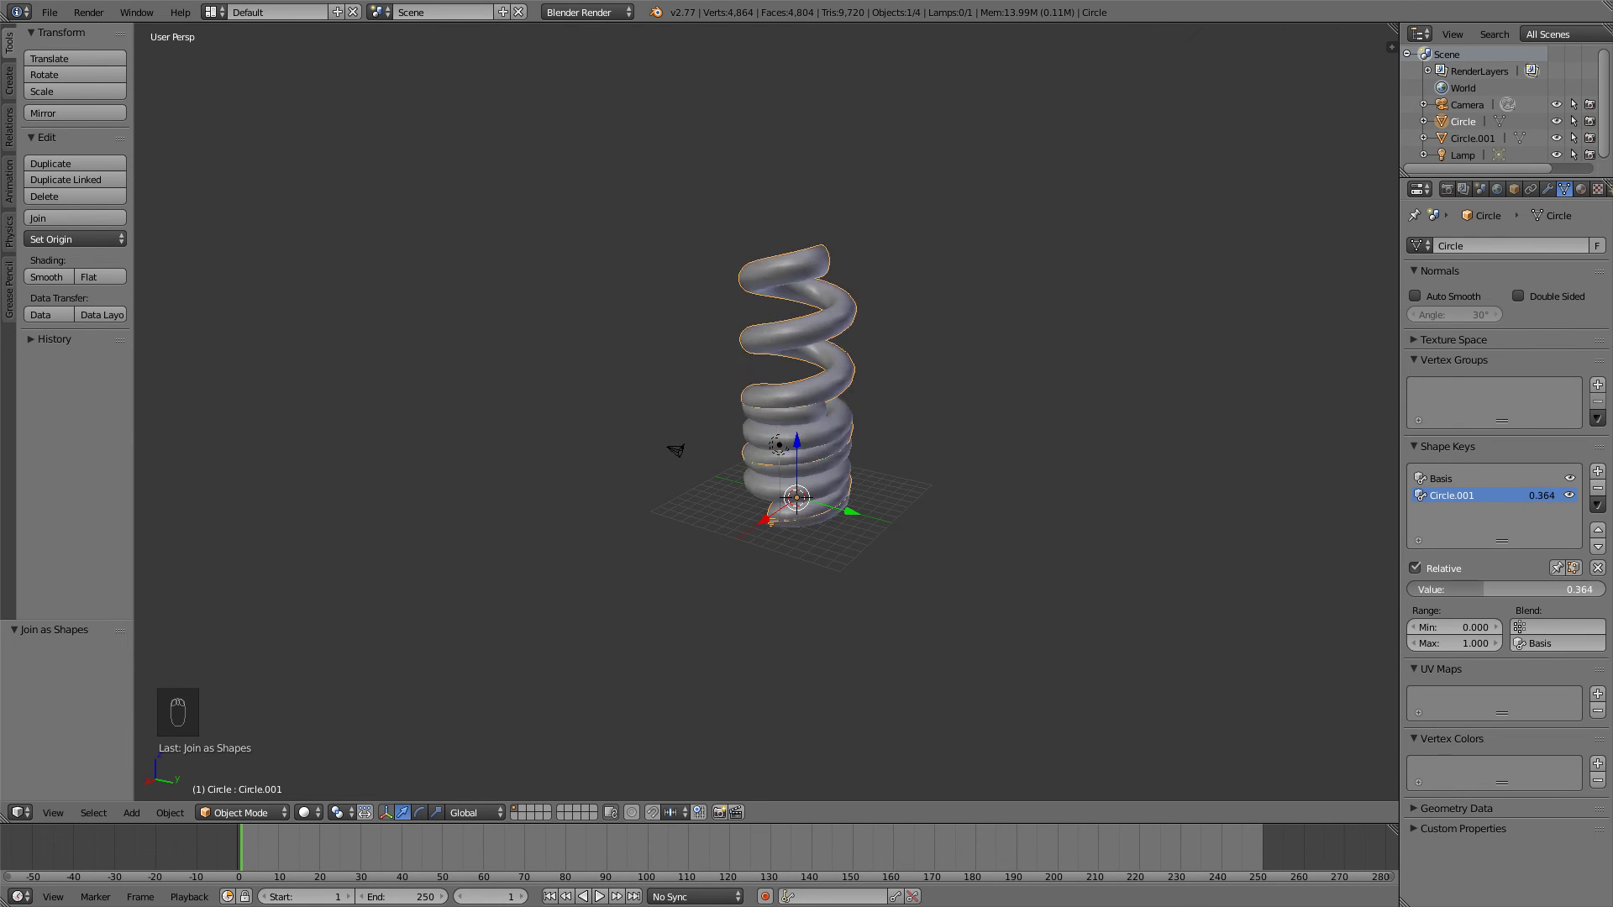
left_click_drag(1511, 589, 1407, 589)
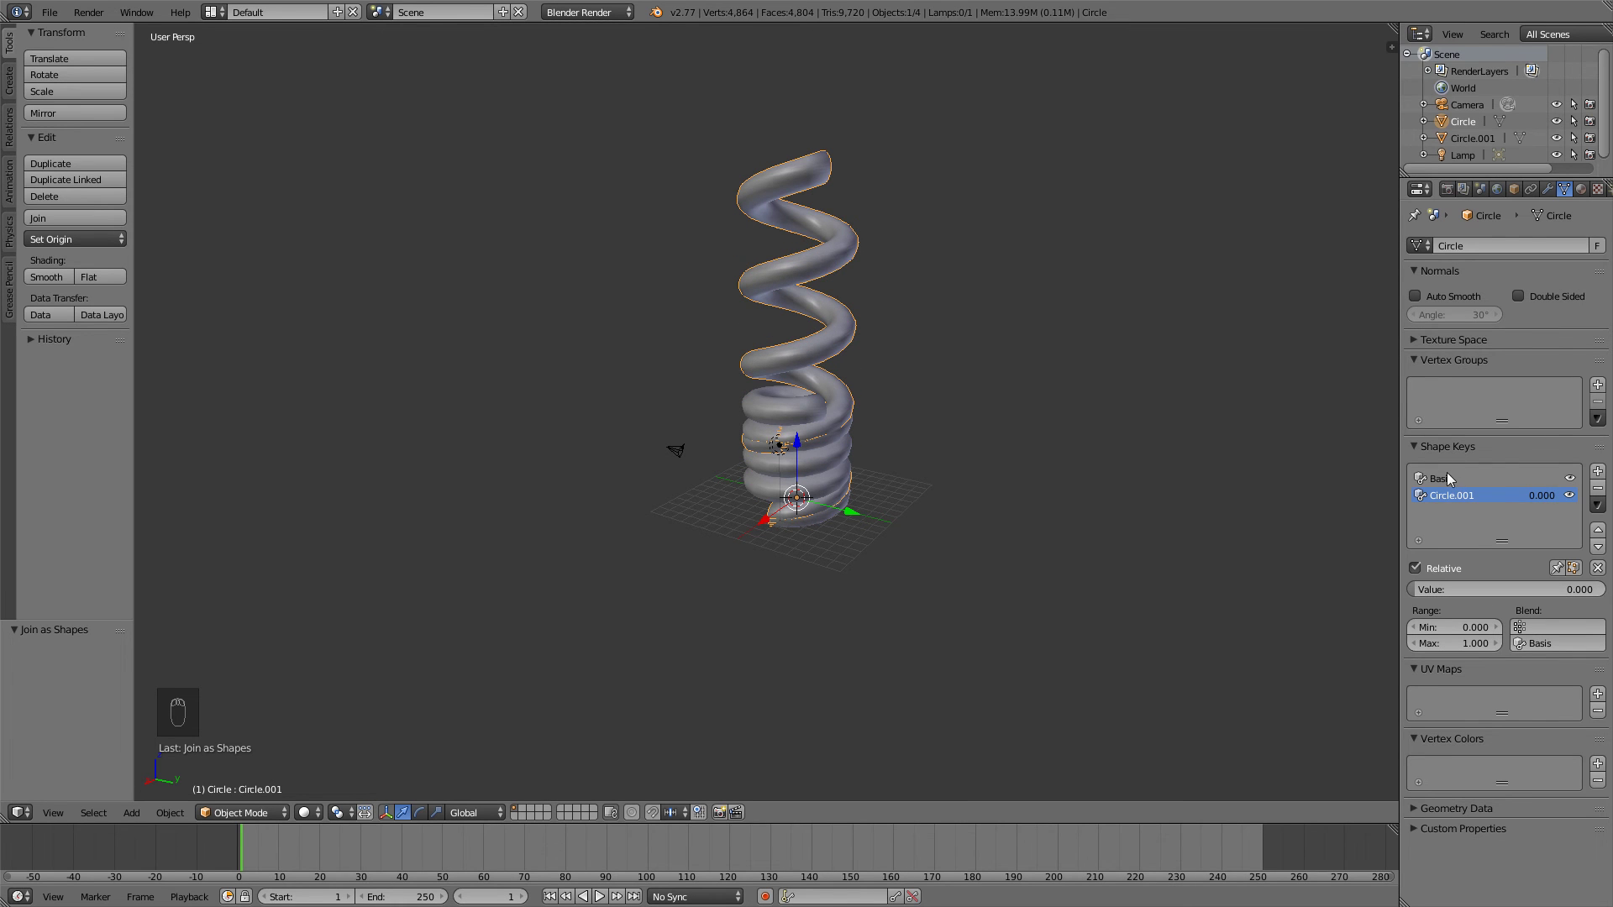
left_click_drag(1420, 589, 1600, 589)
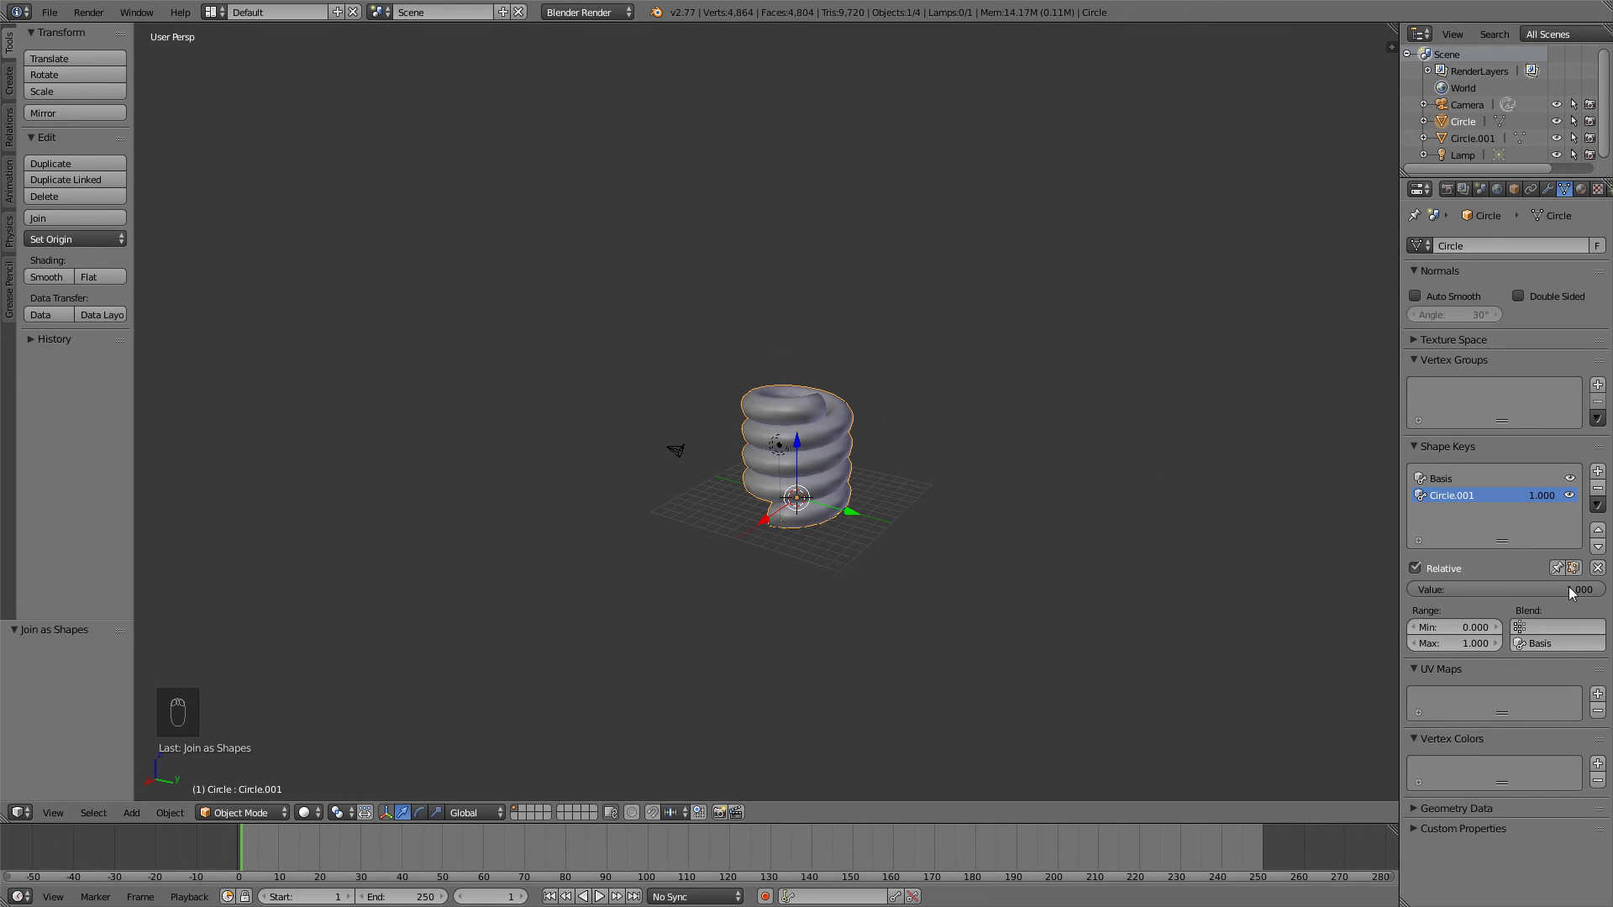
left_click_drag(1571, 592, 1359, 586)
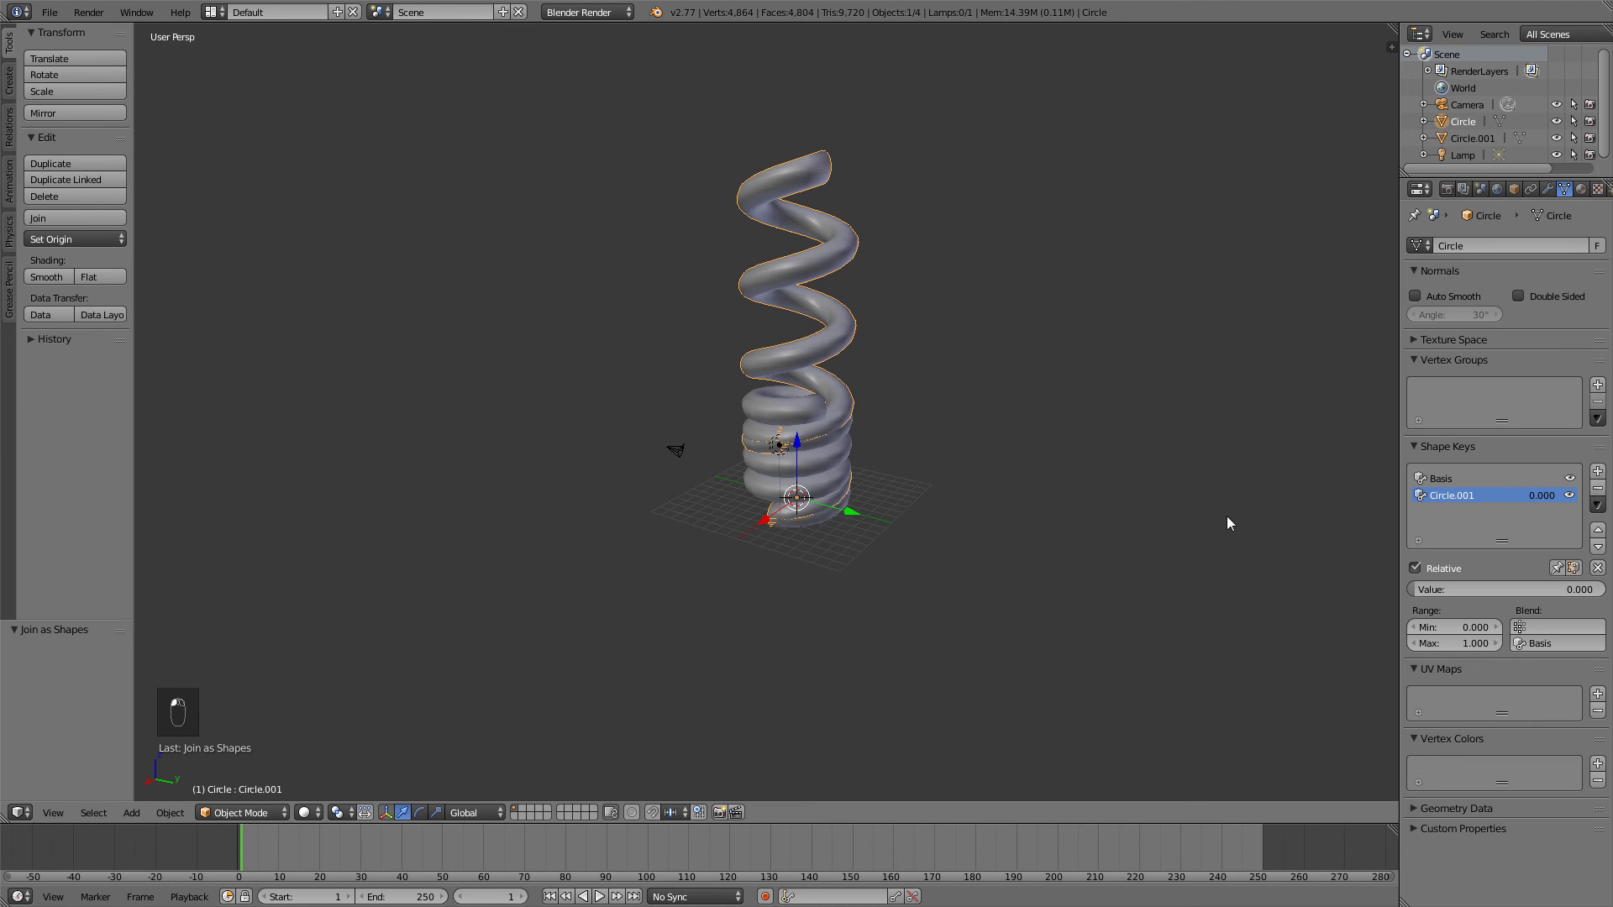
- Delete the separate Circle.001 coil object and reselect the tall Circle spring
right_click(789, 415)
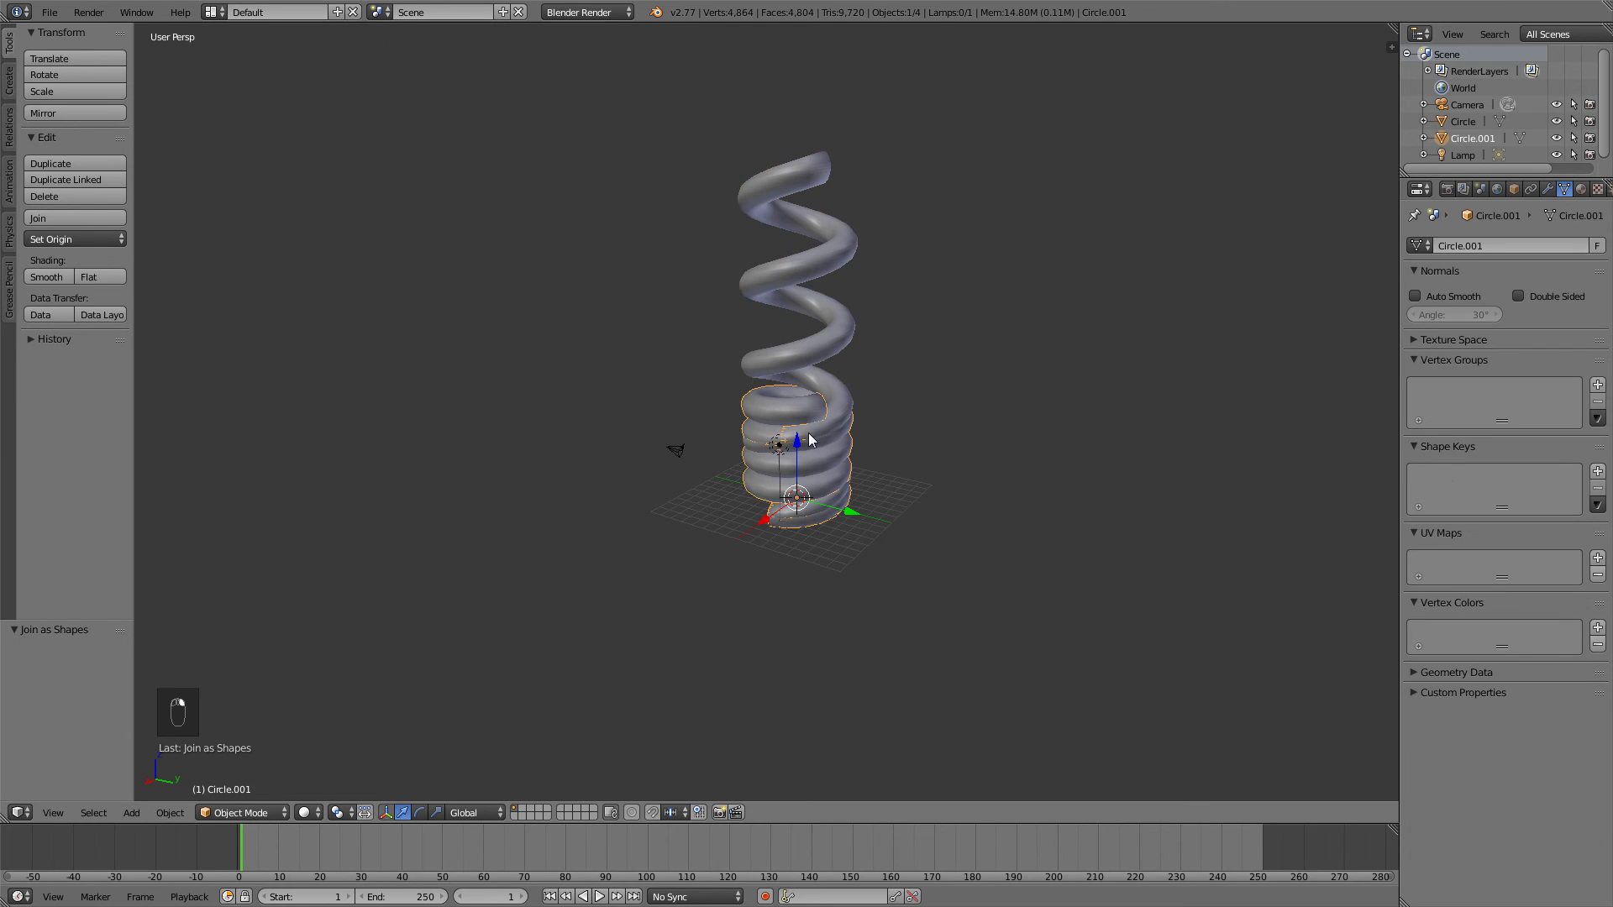
key("x")
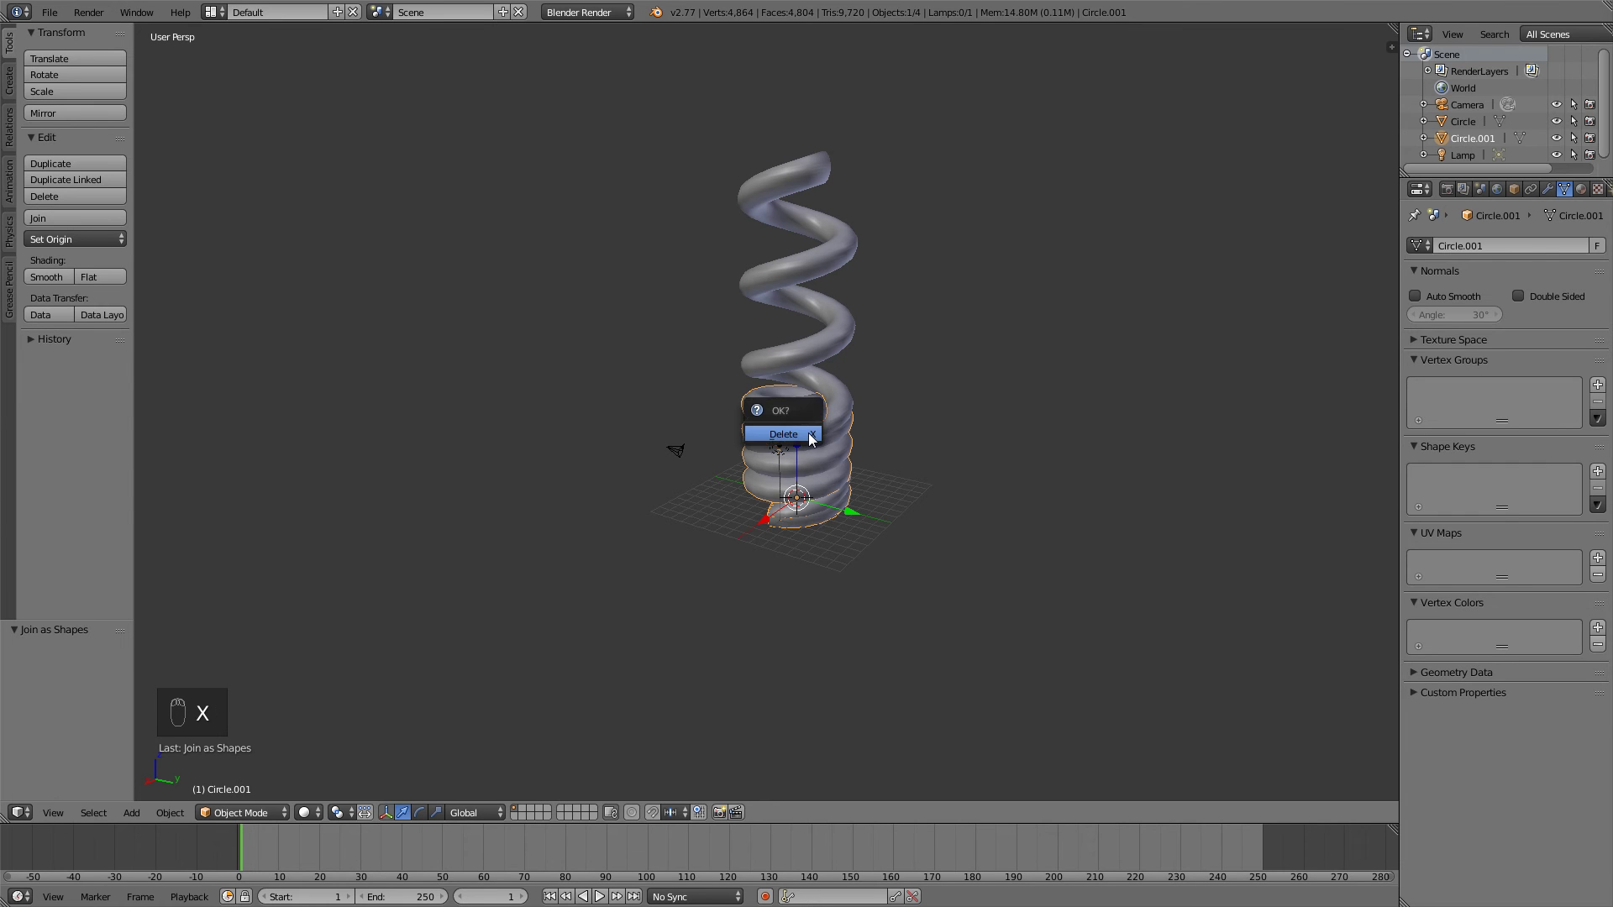
left_click(805, 432)
scroll(920, 436, "up", 3)
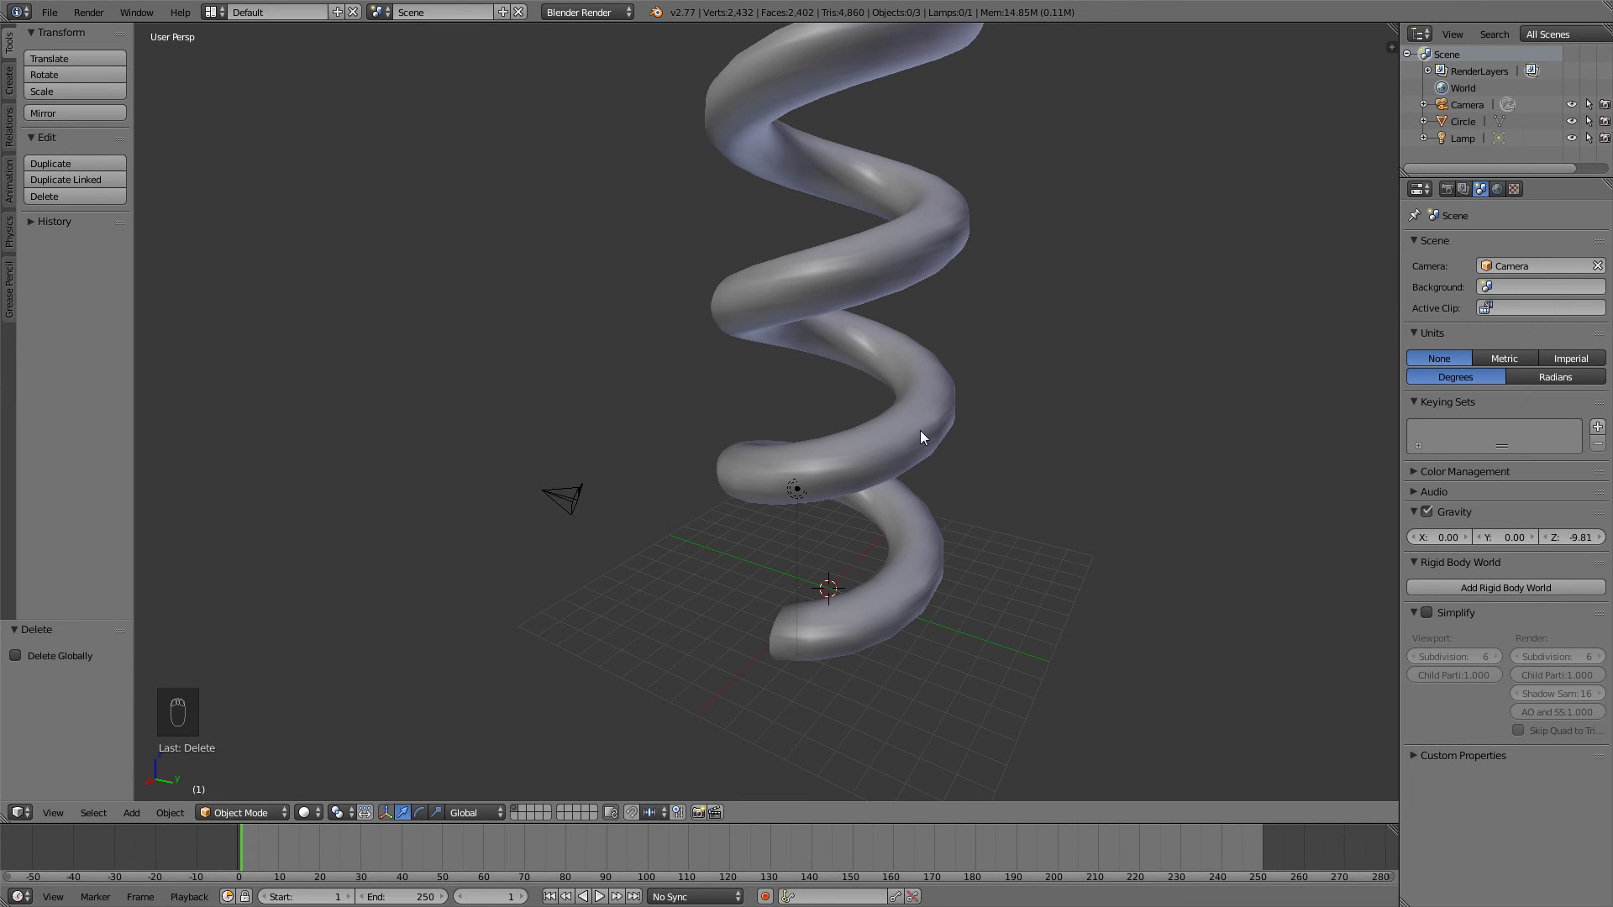
mouse_move(925, 442)
middle_mouse_down()
mouse_move(1021, 418)
mouse_move(934, 428)
middle_mouse_up()
right_click(934, 429)
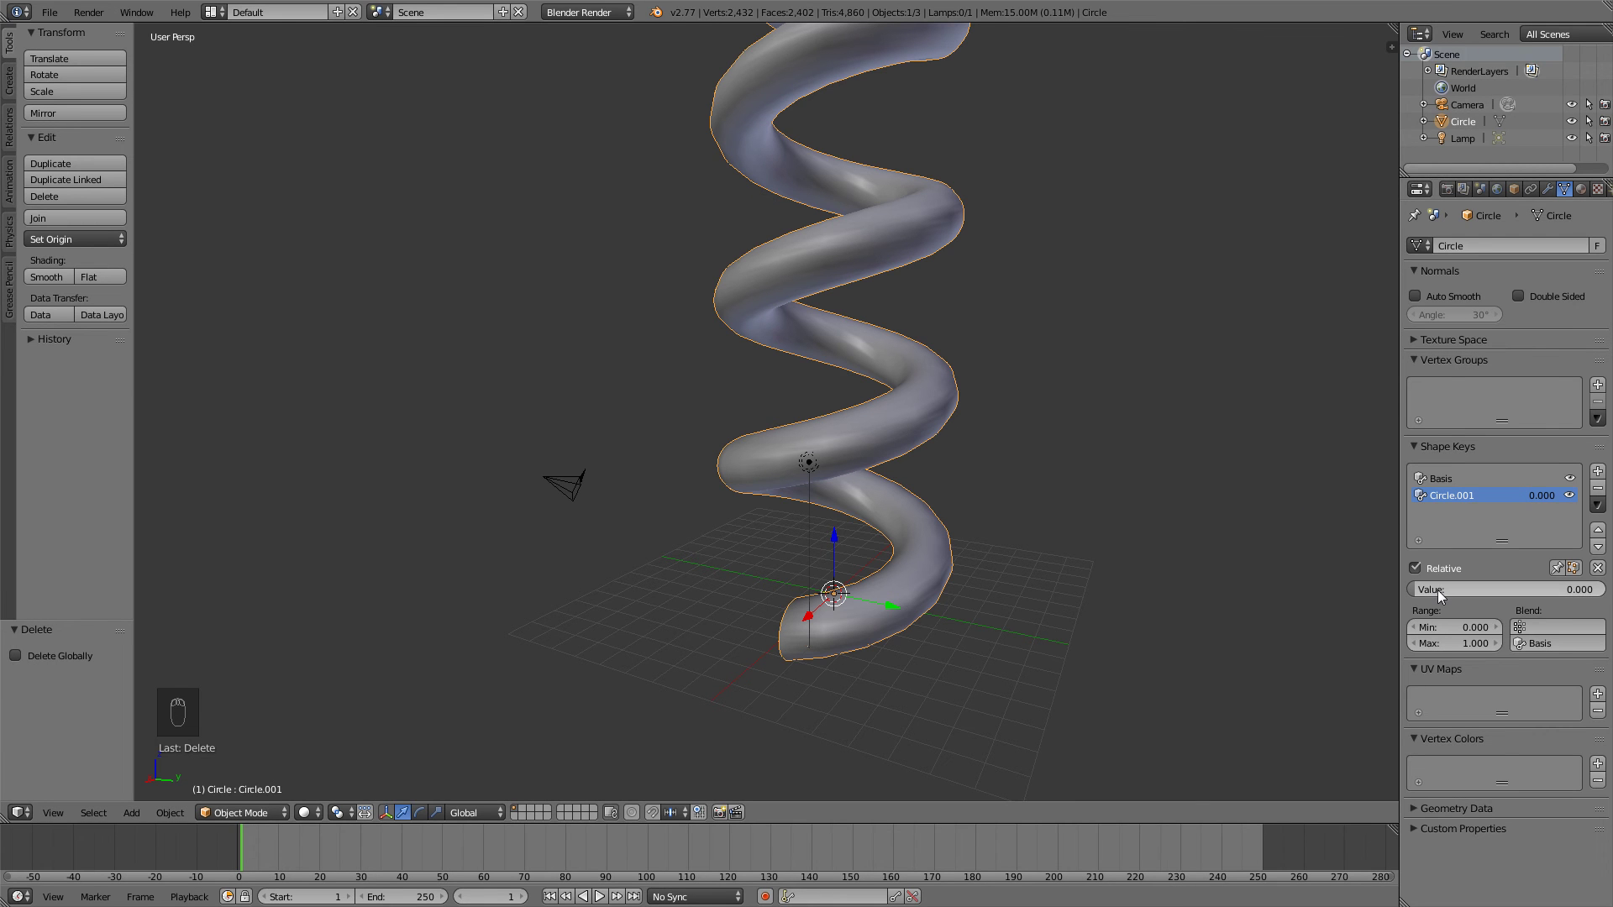
left_click_drag(1434, 593, 1401, 596)
key("i")
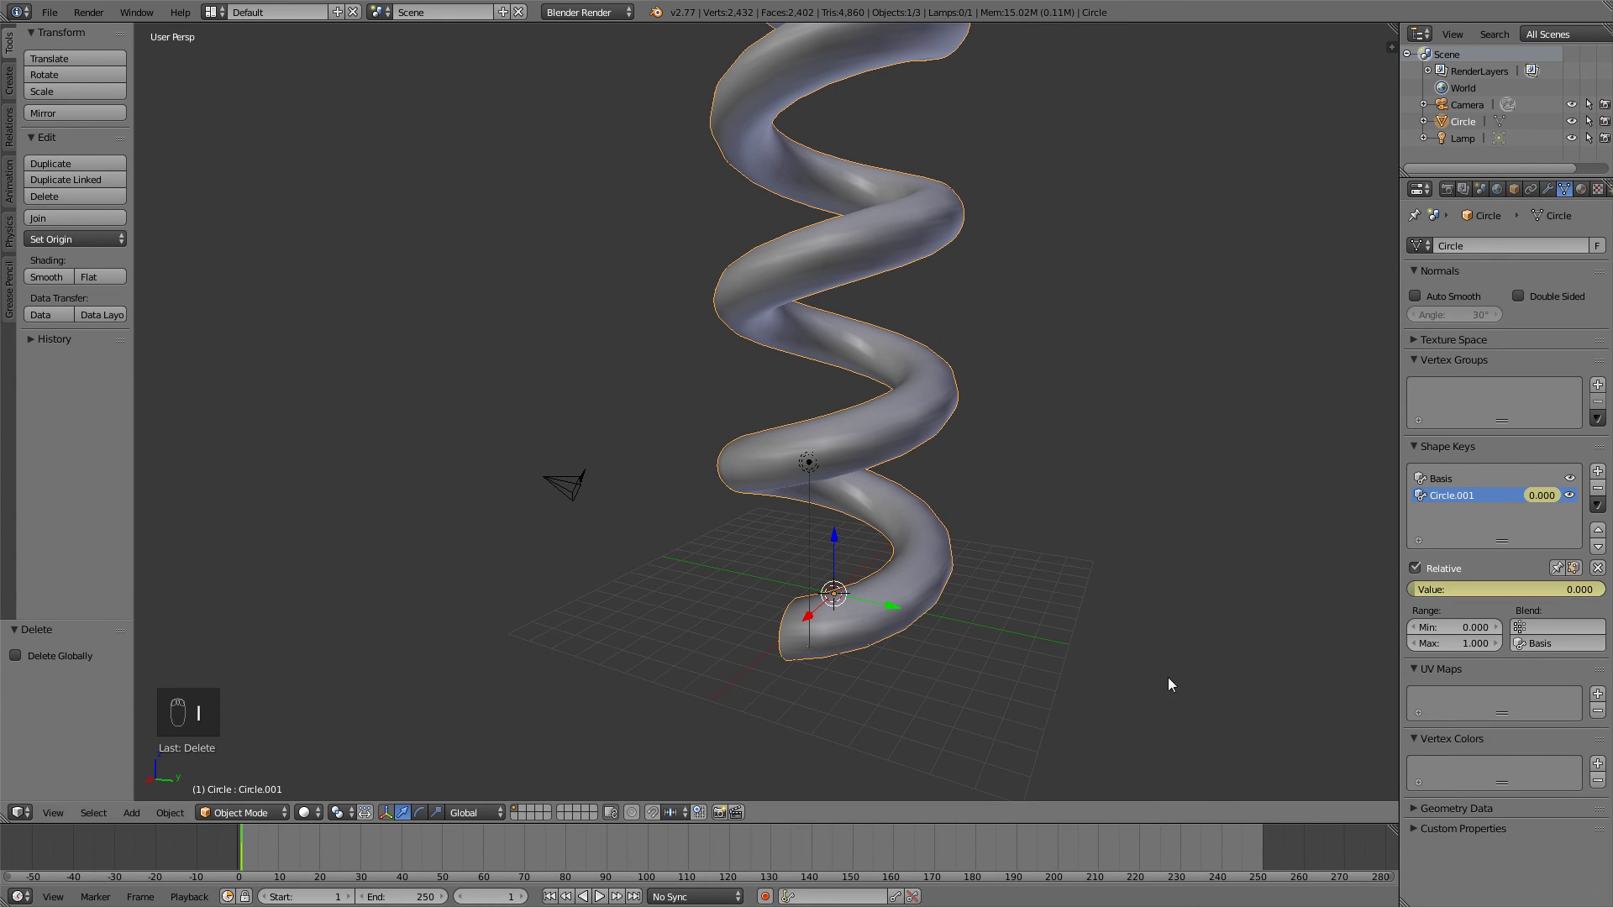
left_click(315, 841)
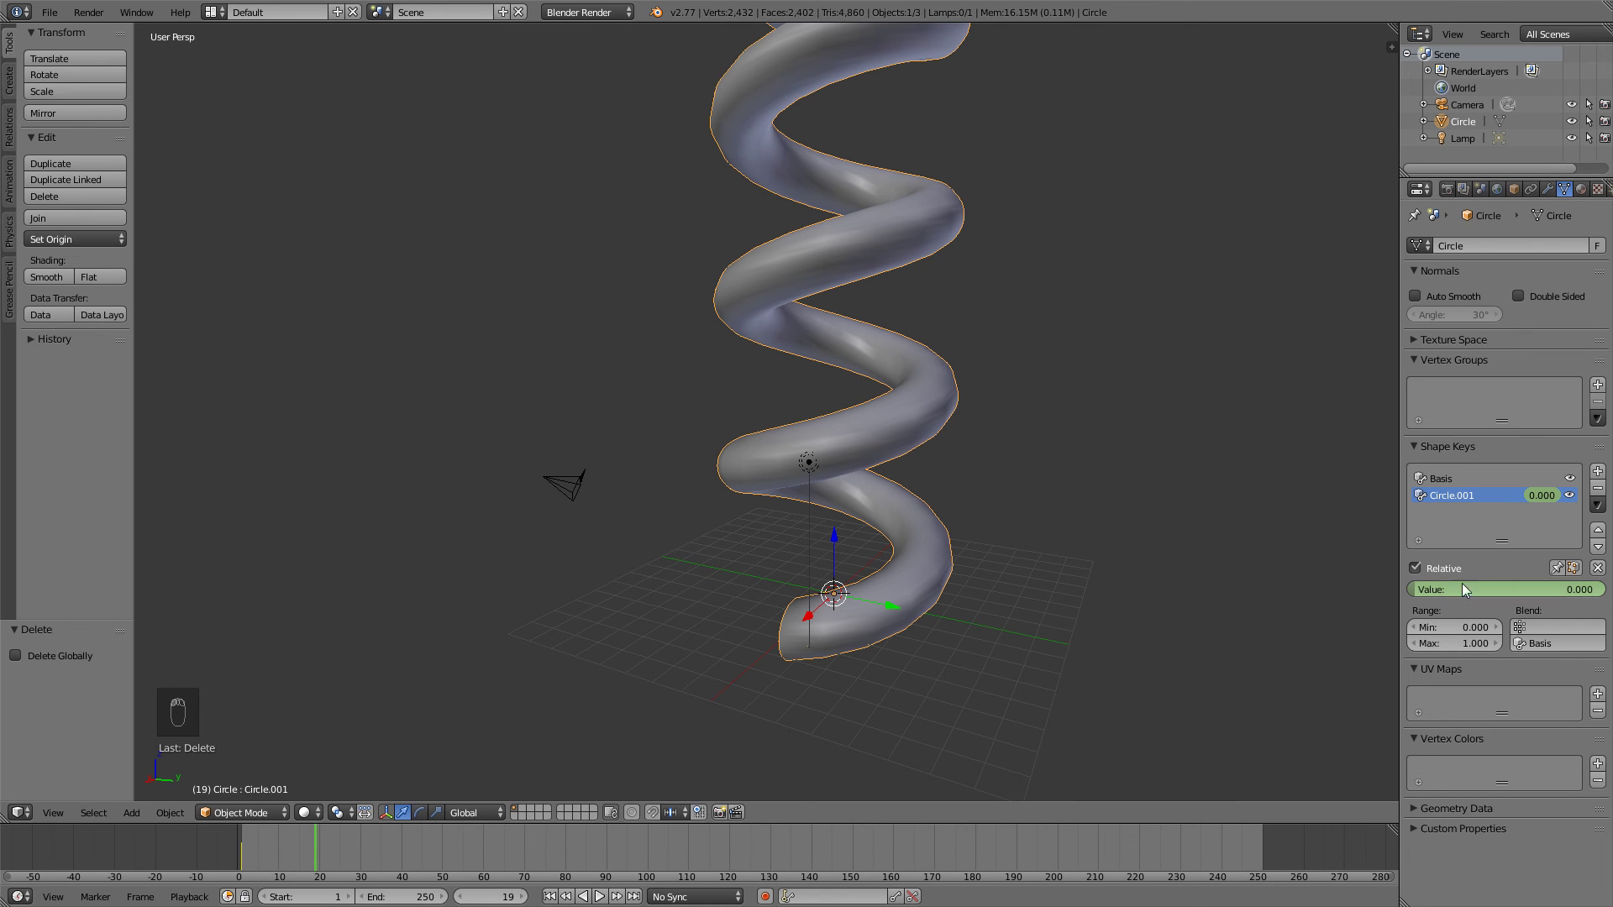
left_click_drag(1490, 588, 1600, 588)
key("i")
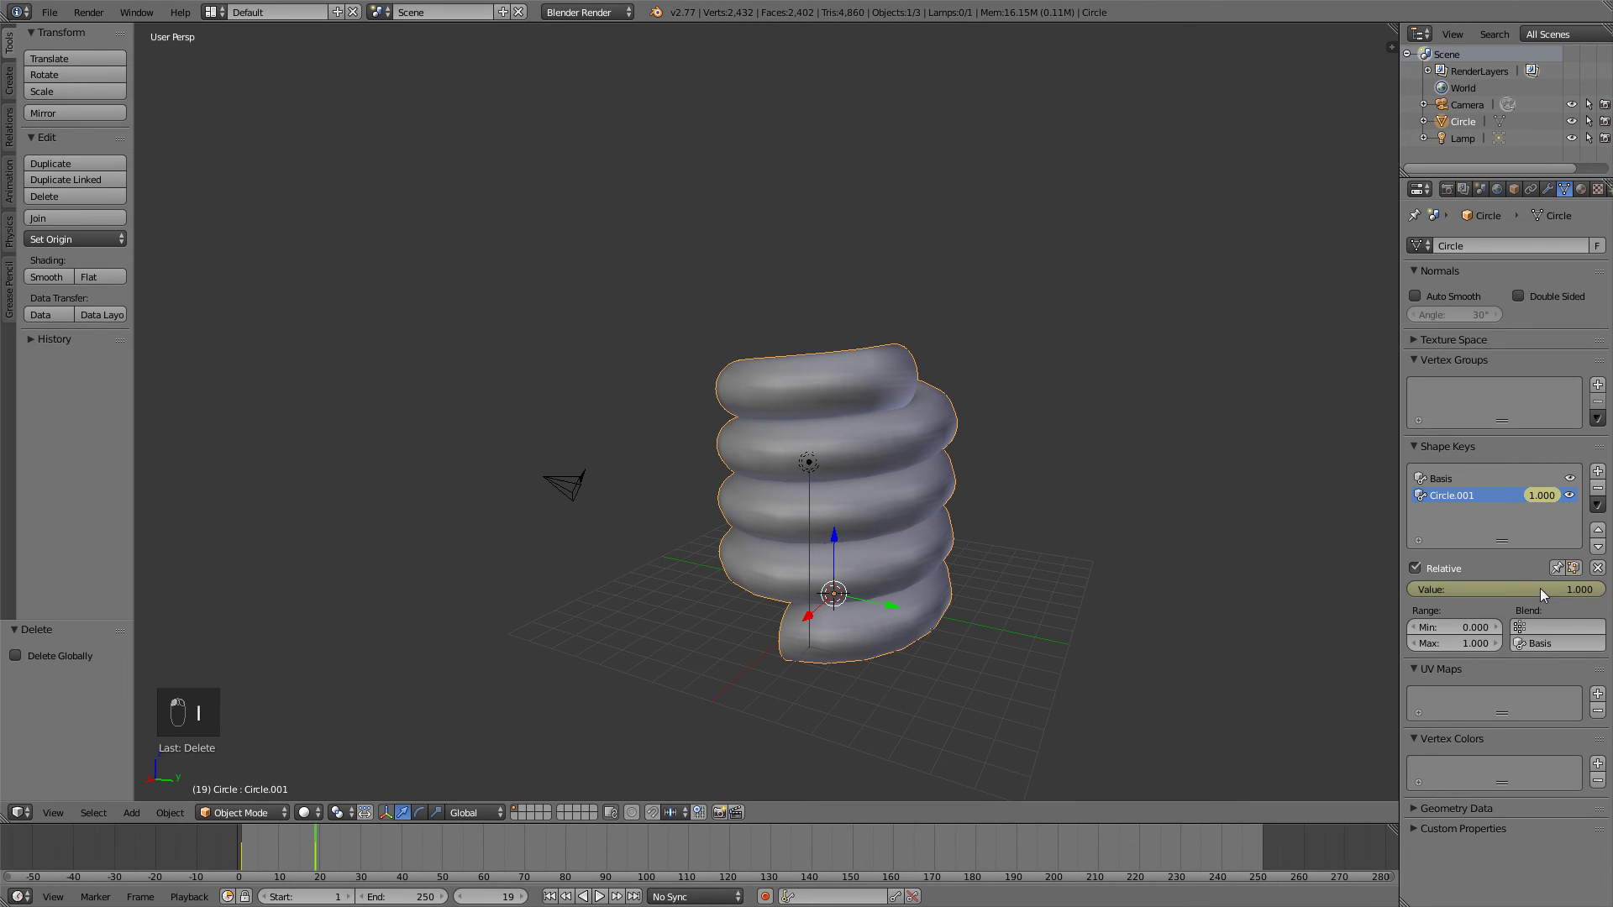
left_click(245, 848)
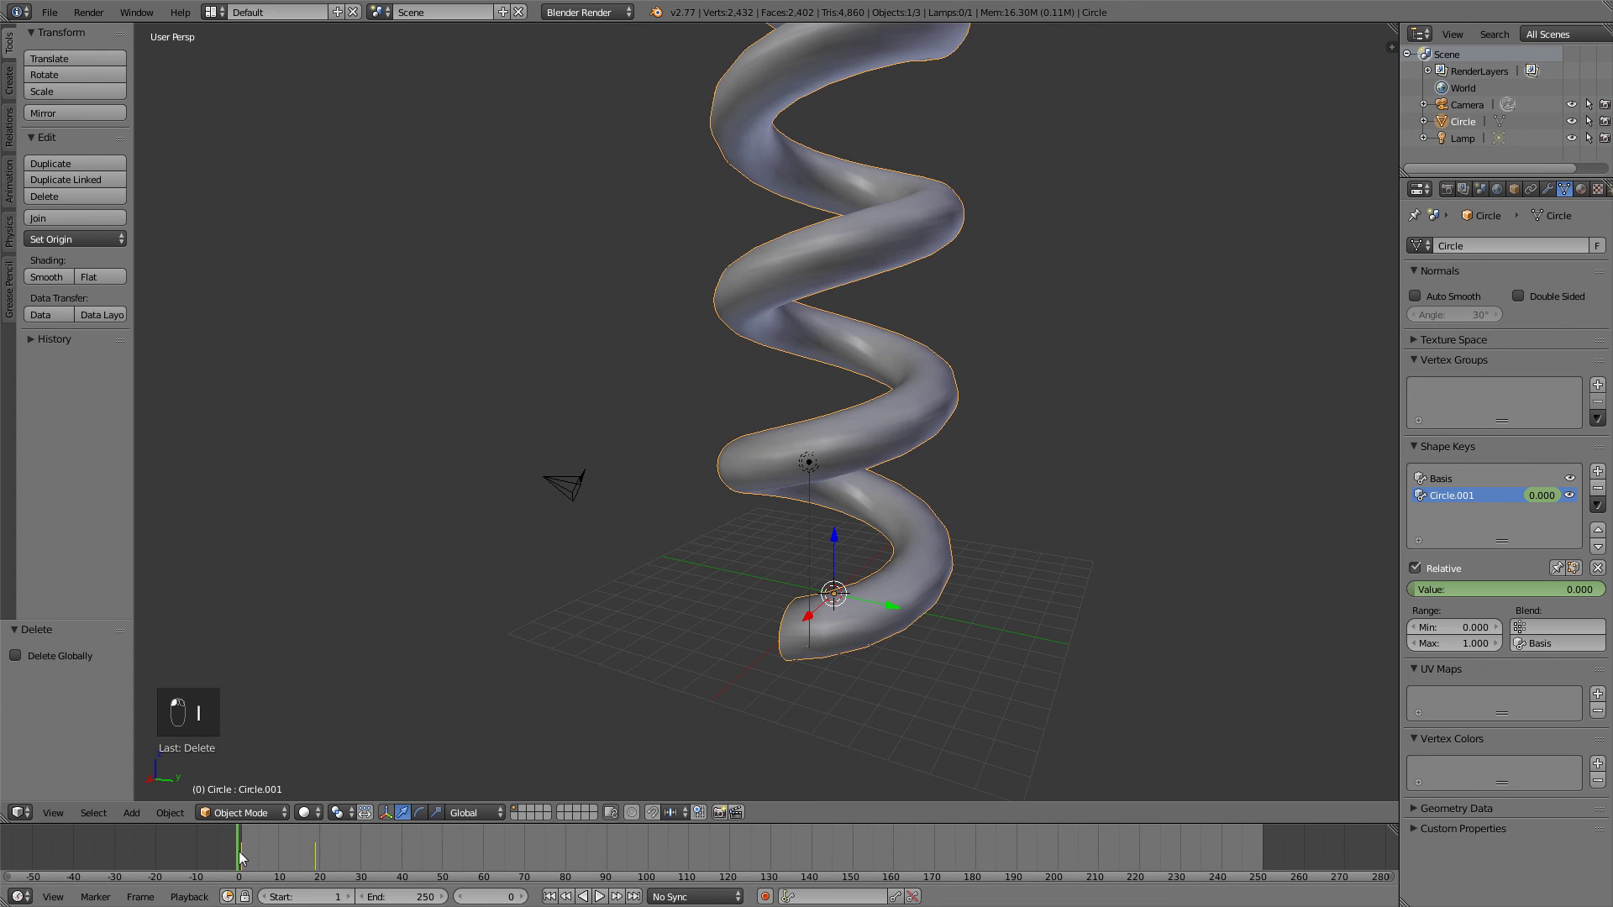
key("alt+a")
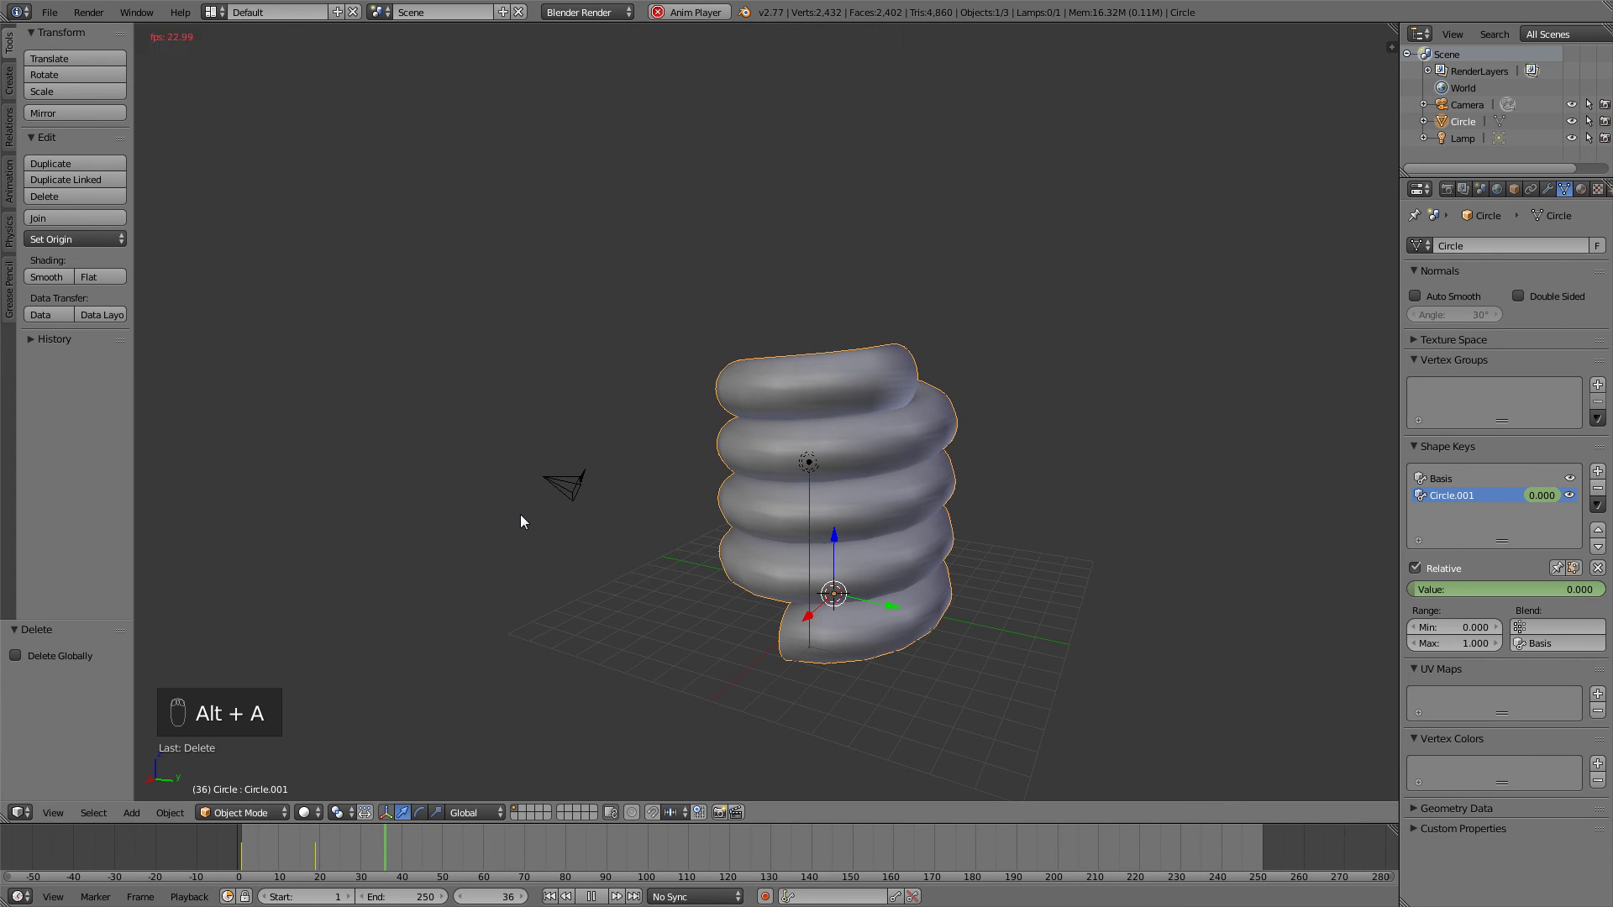
left_click(238, 839)
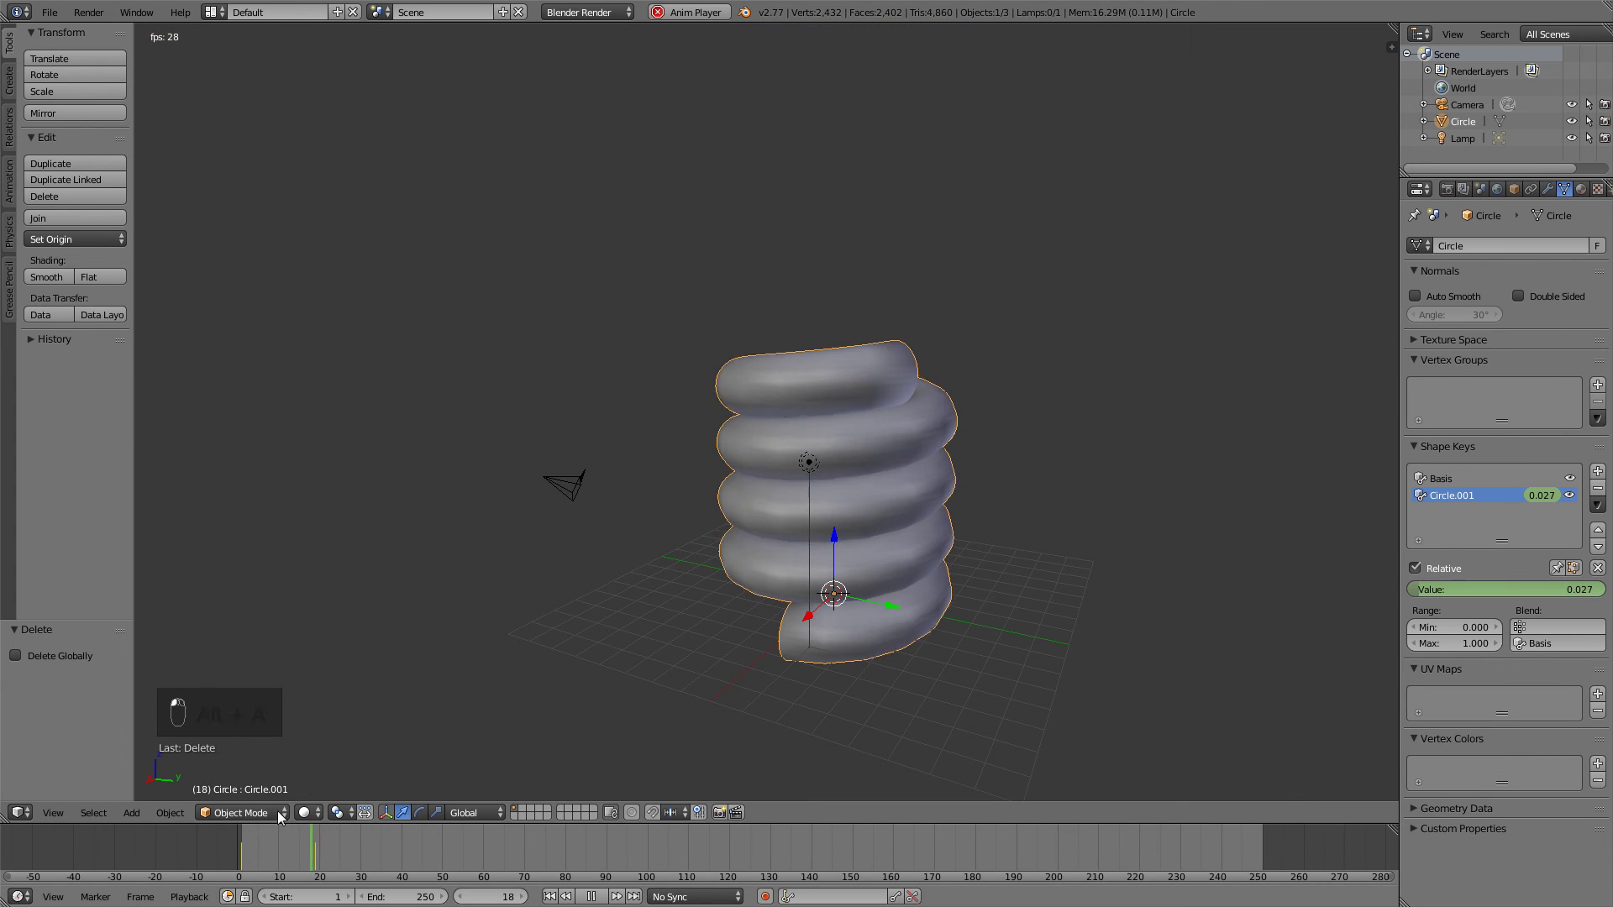
key("alt+a")
key("ctrl+z")
key("ctrl+z")
key("ctrl+z")
key("ctrl+z")
key("ctrl+z")
key("ctrl+z")
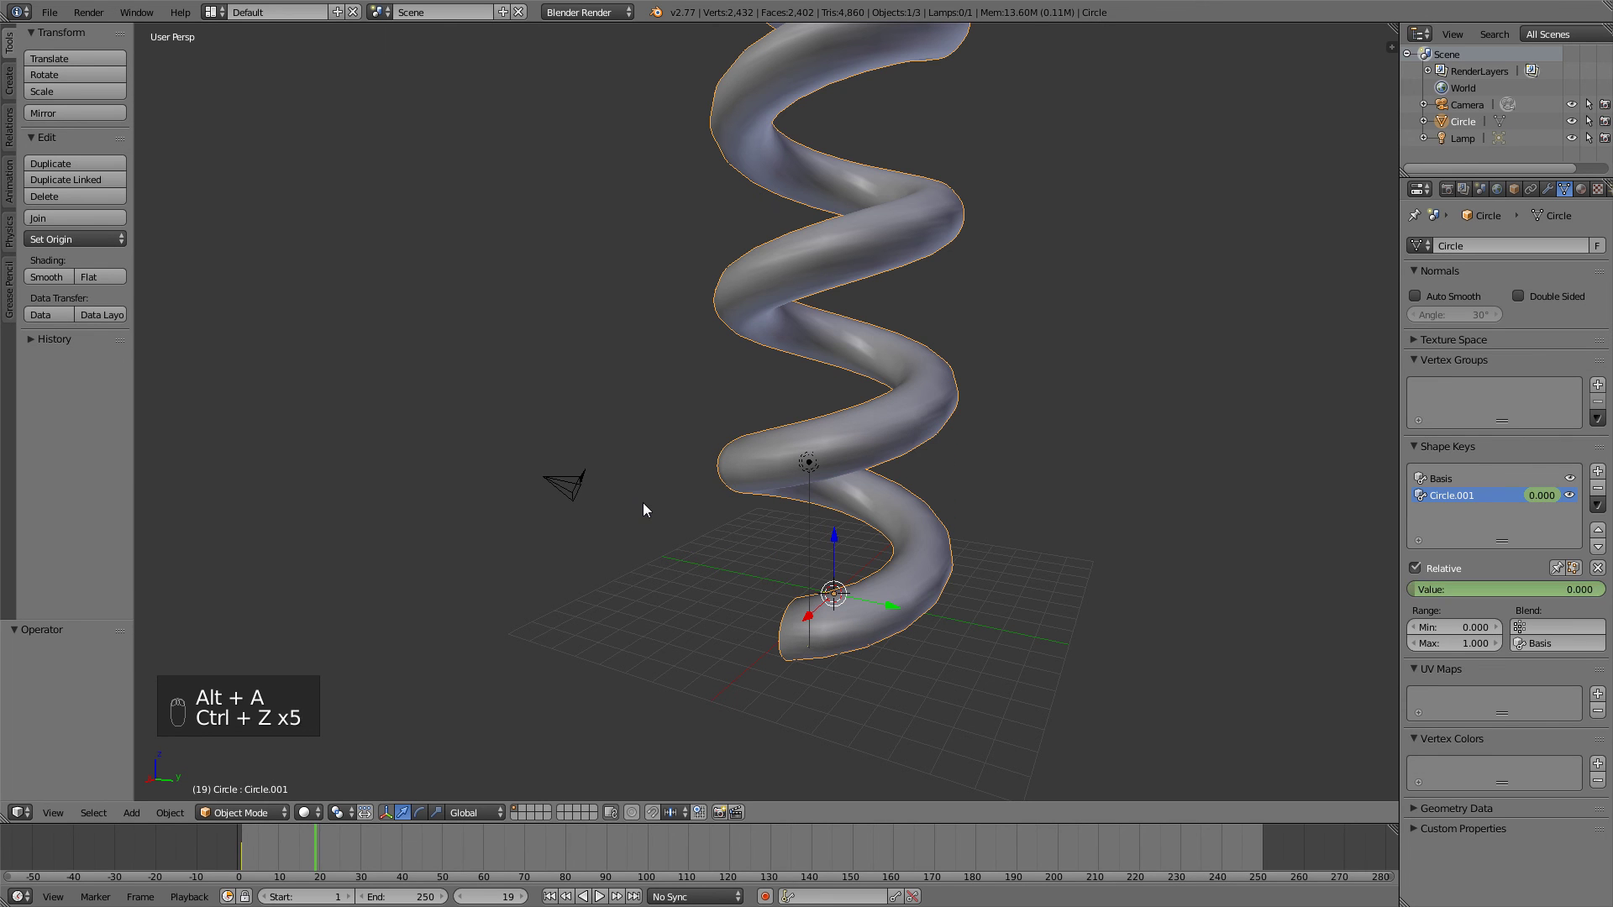
key("ctrl+z")
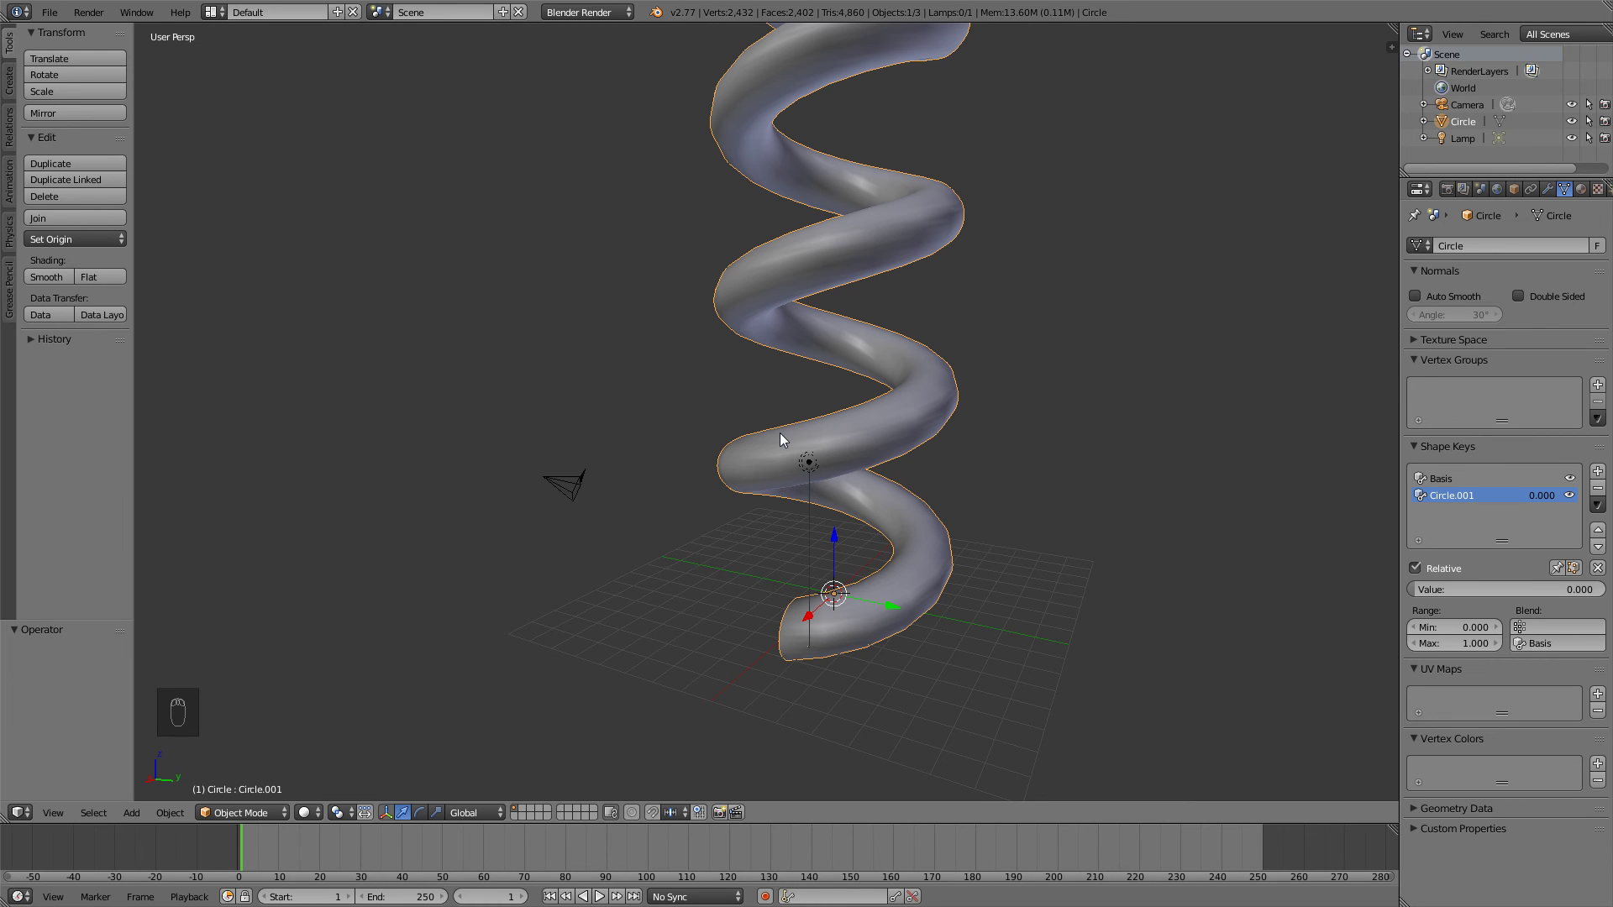
key("KP_1")
- Add a single-bone armature at the origin at the spring's base
scroll(798, 513, "up", 1)
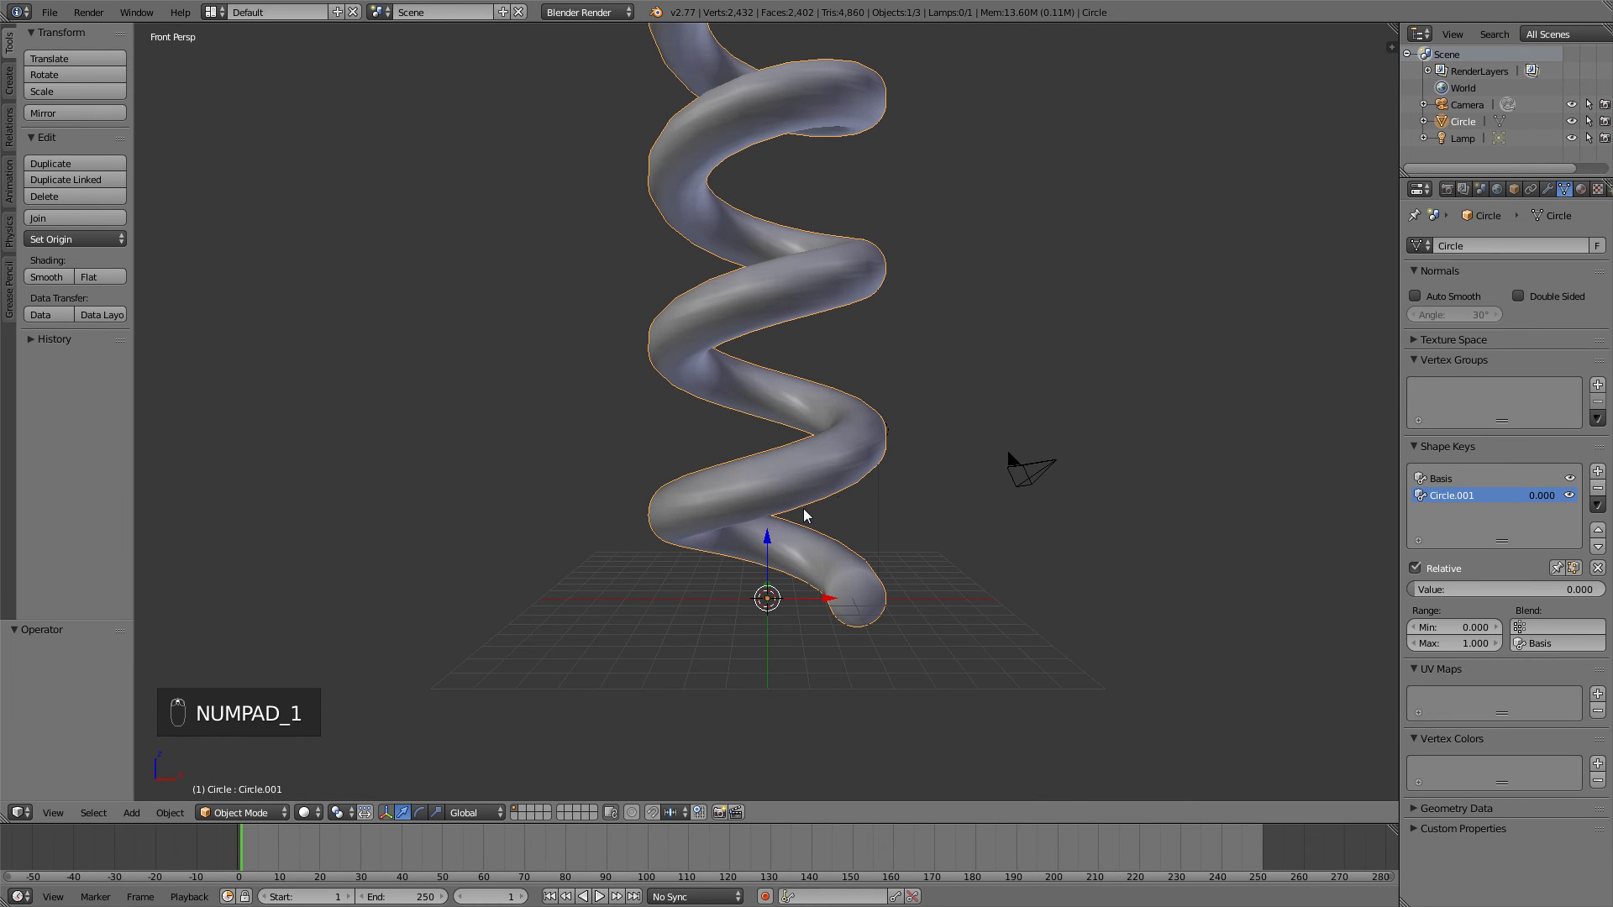
key("shift+a")
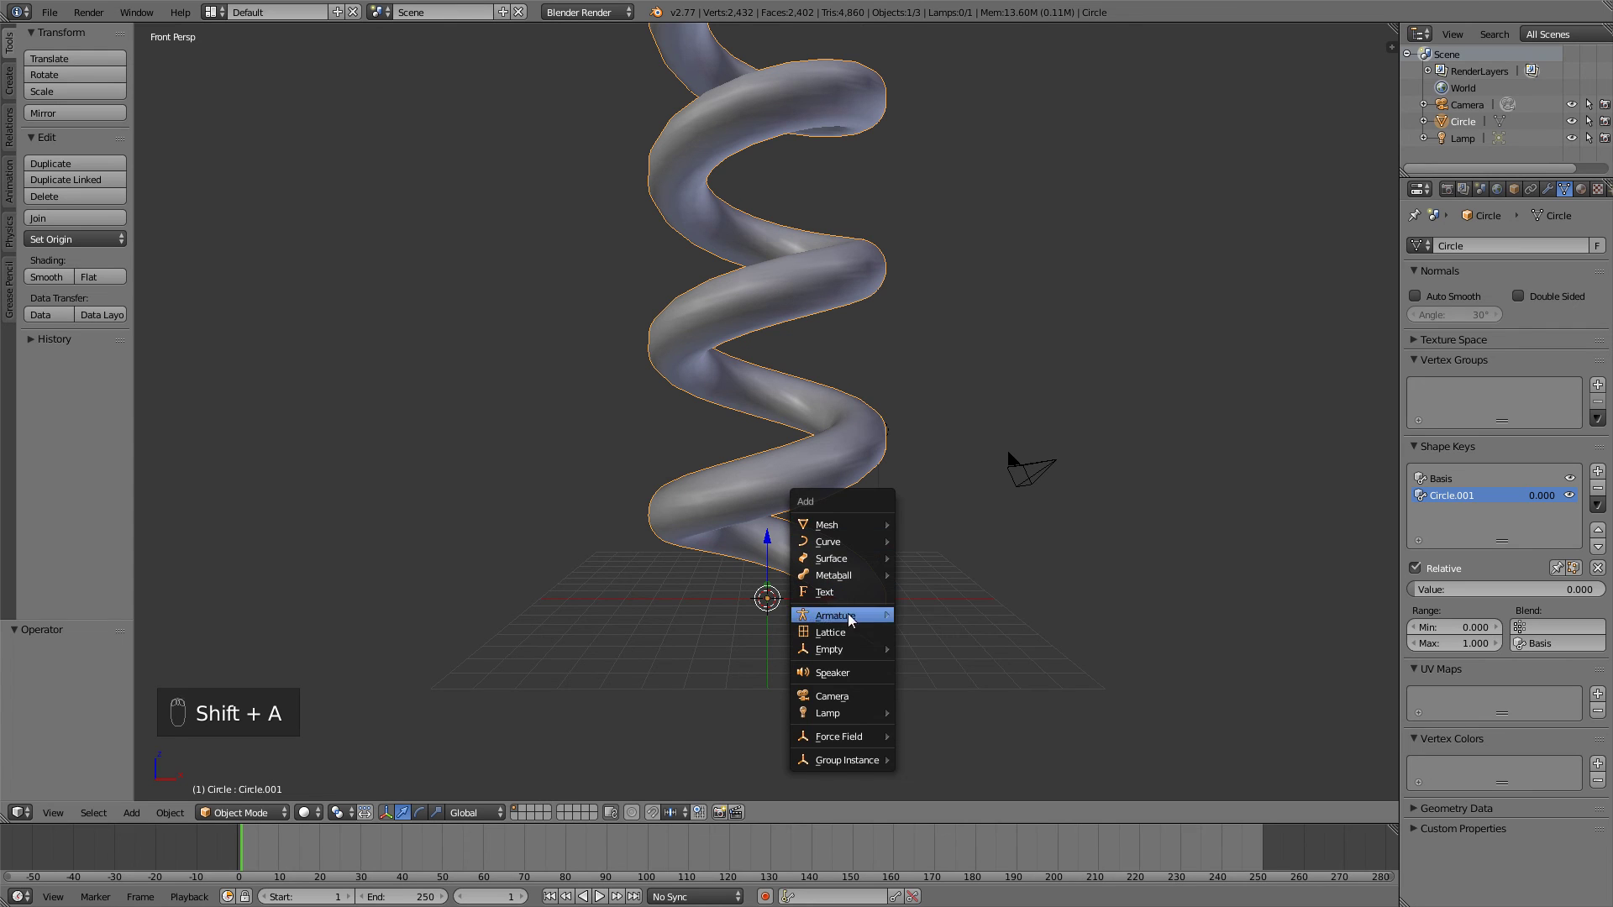
mouse_move(870, 621)
left_click(930, 617)
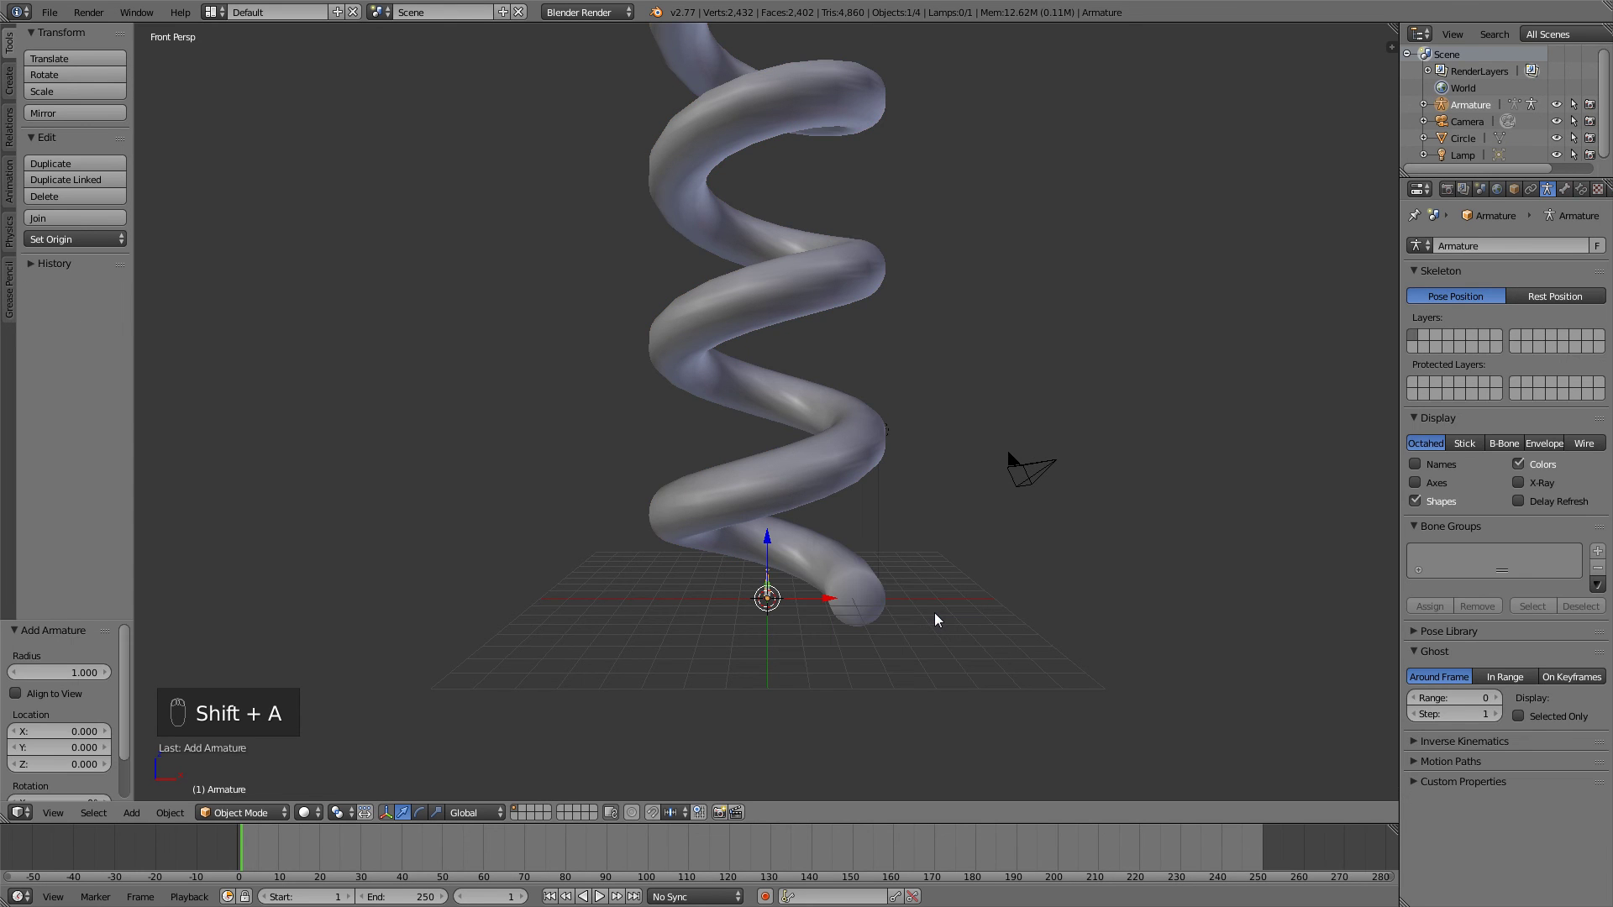
- Select the spring and add a driver to the Circle.001 shape key value
right_click(861, 578)
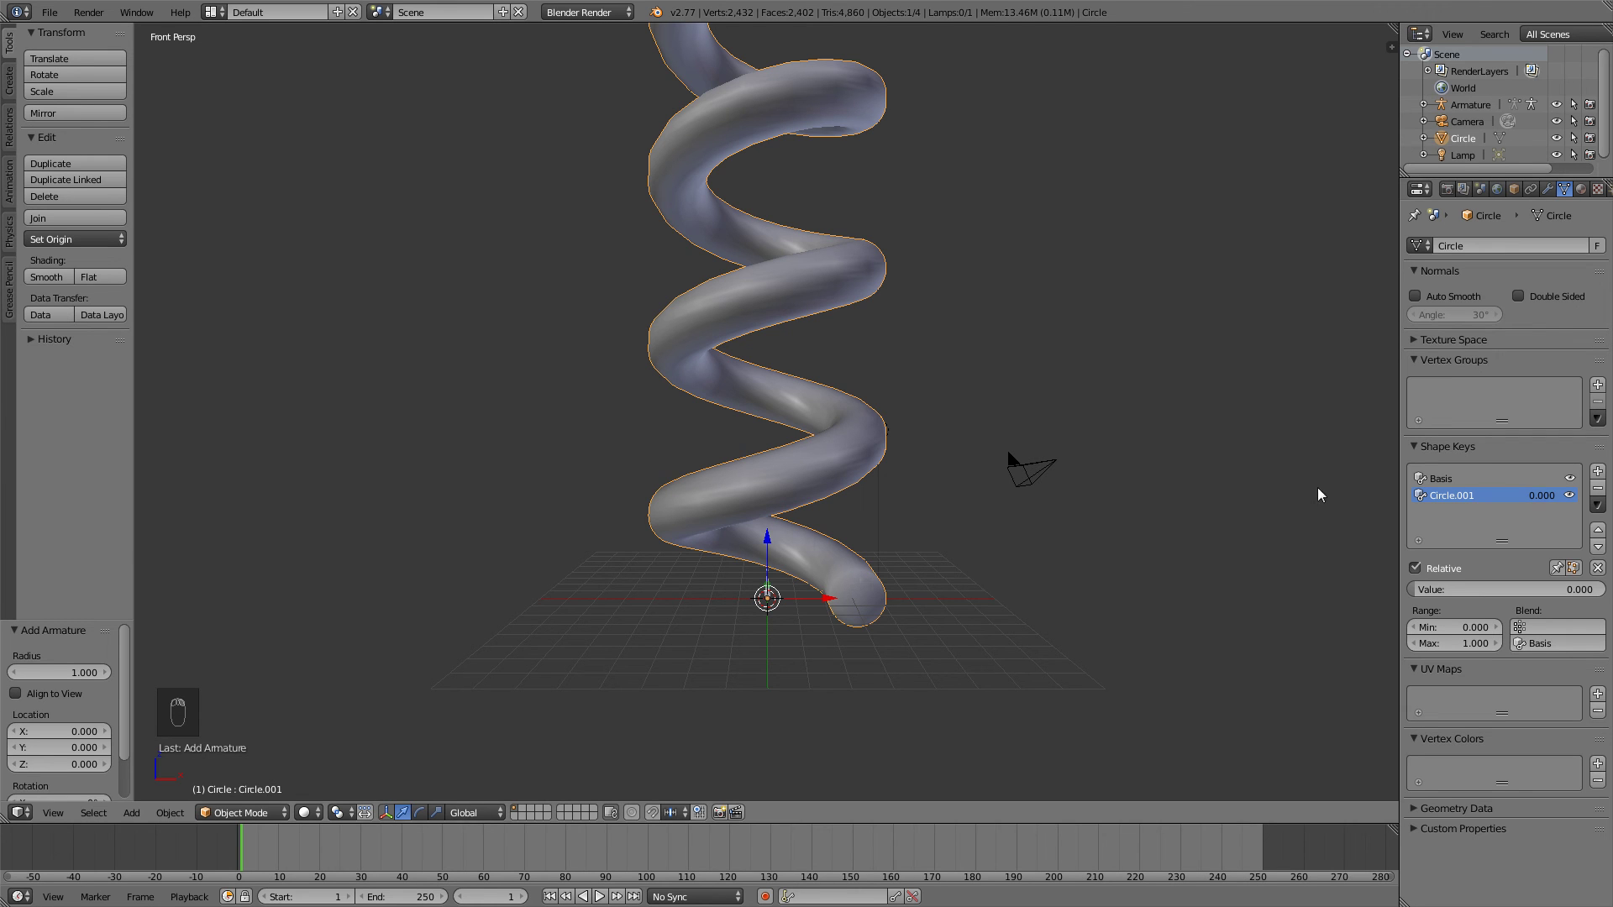
right_click(1548, 499)
right_click(1444, 495)
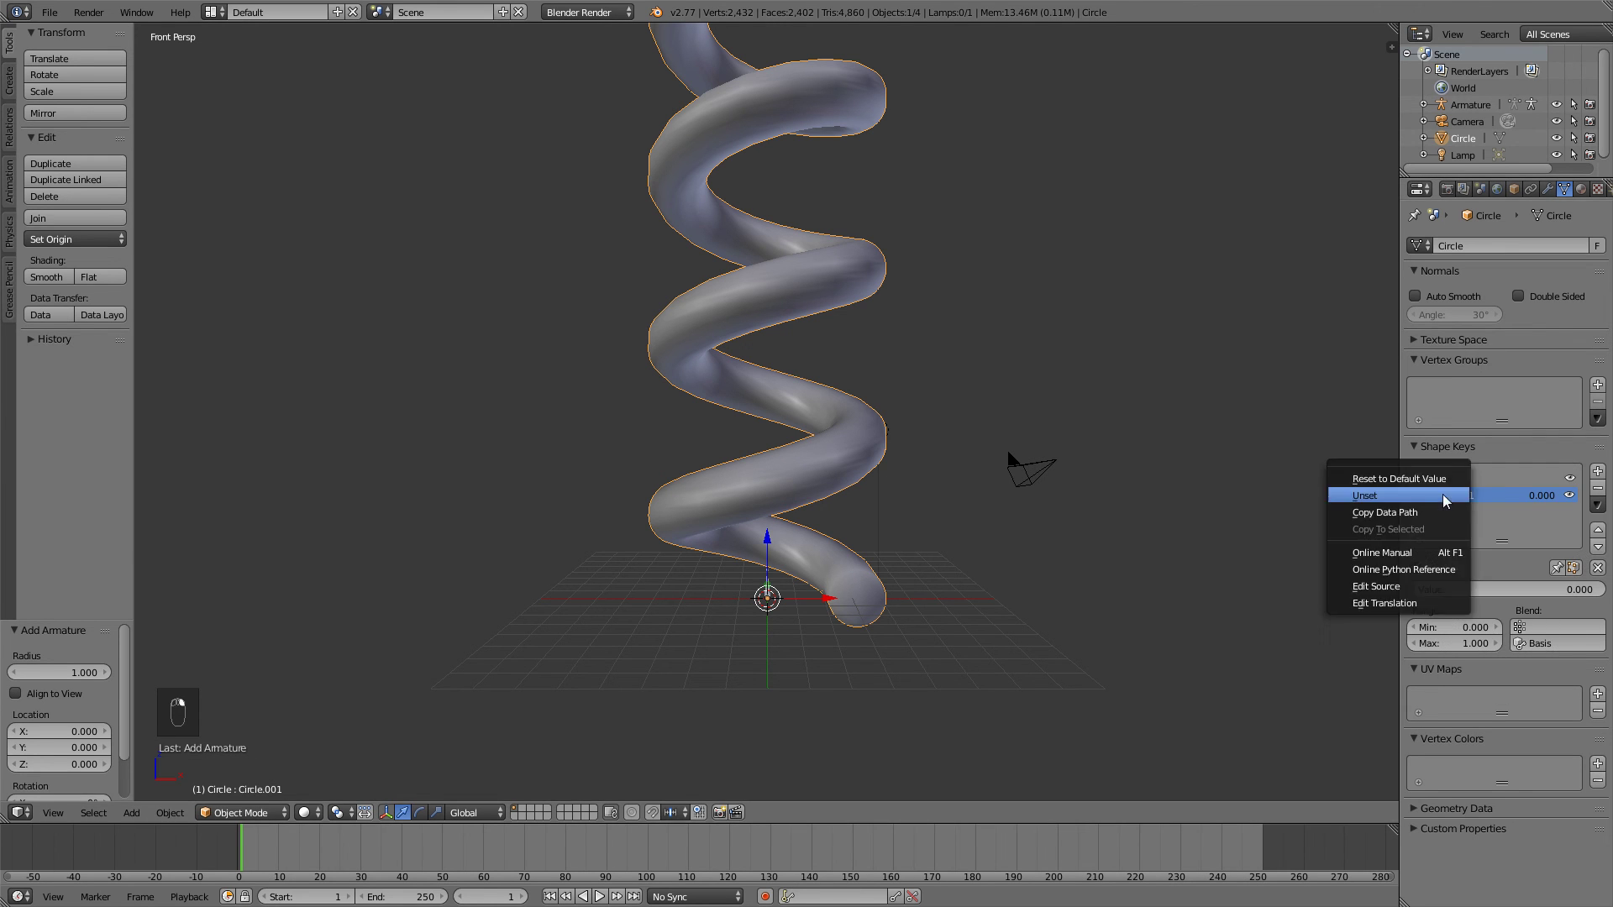
right_click(1544, 497)
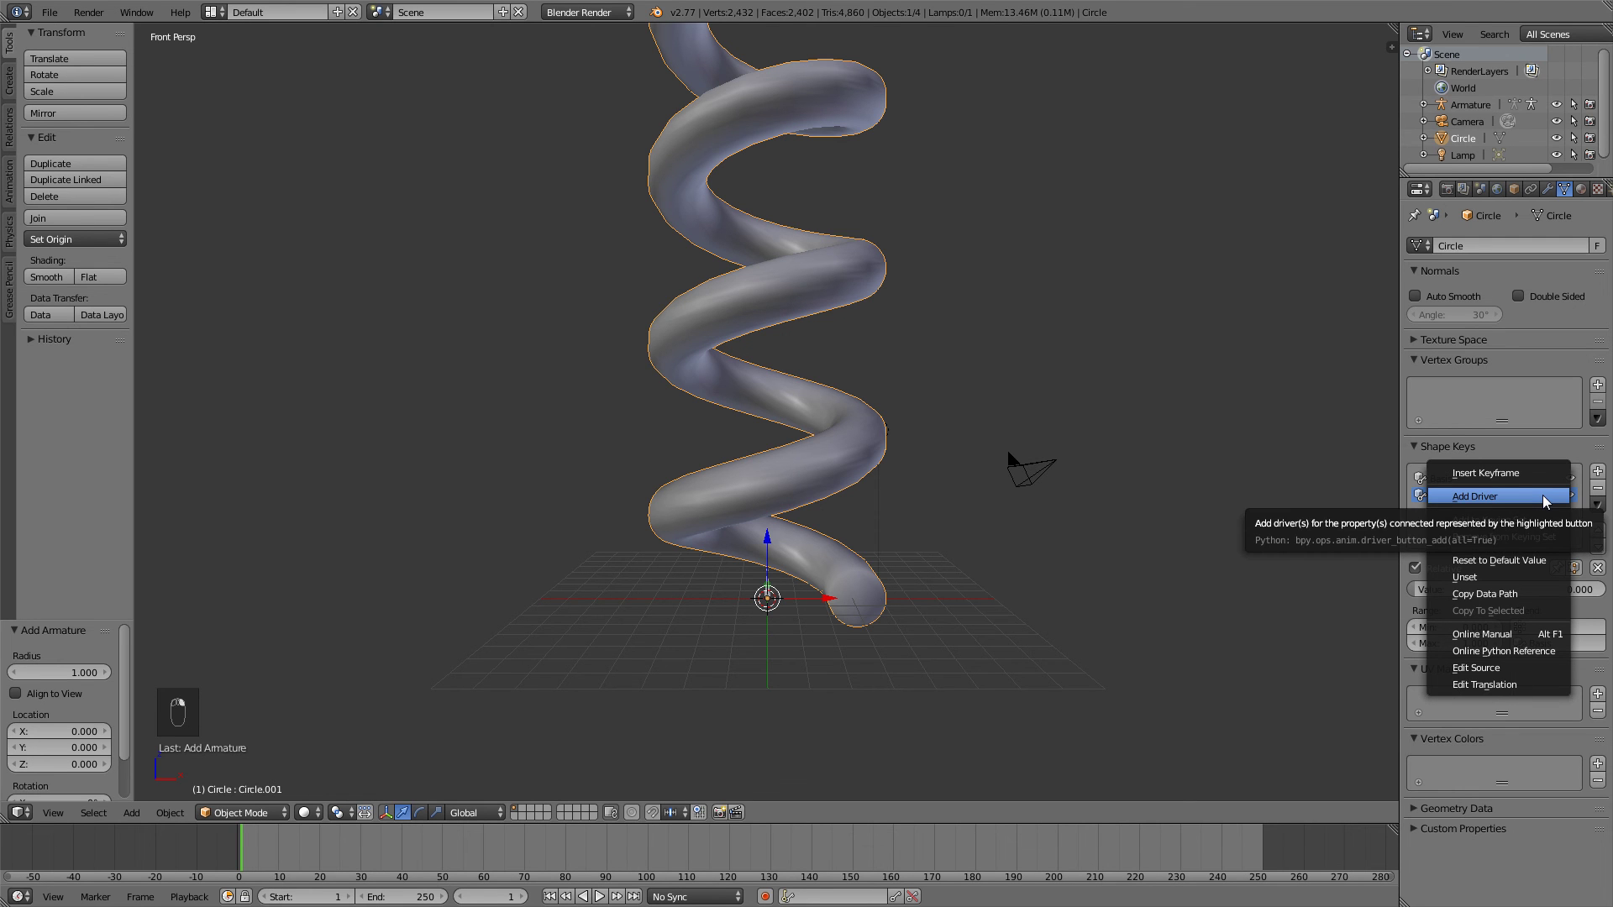
left_click(1543, 497)
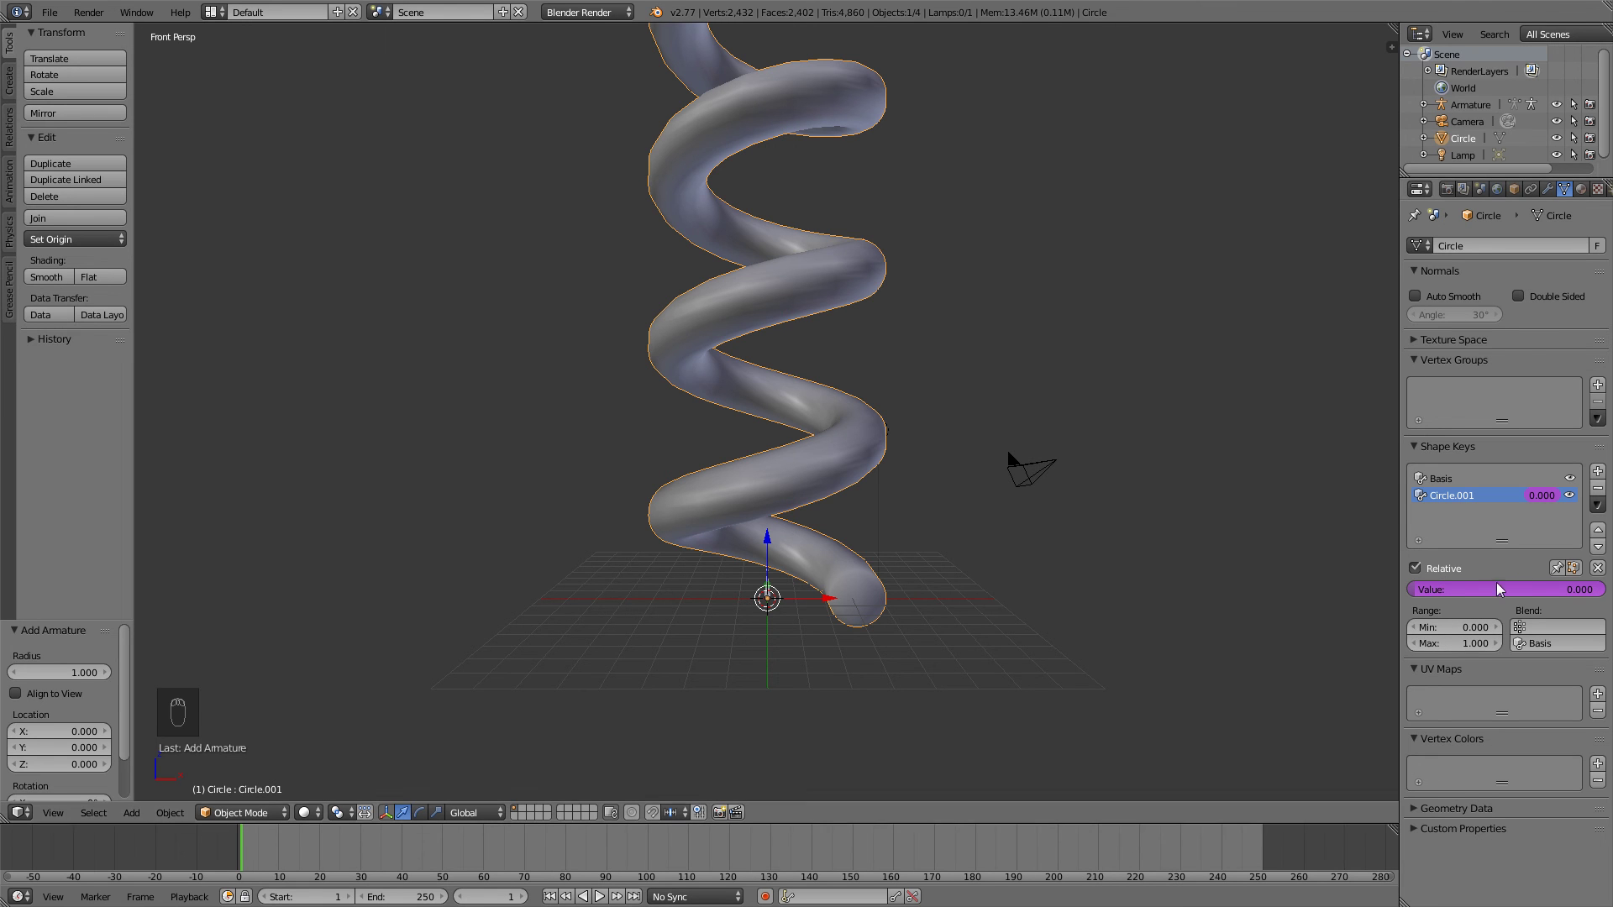
- Select the Armature in the viewport to show its skeleton data properties
right_click(767, 593)
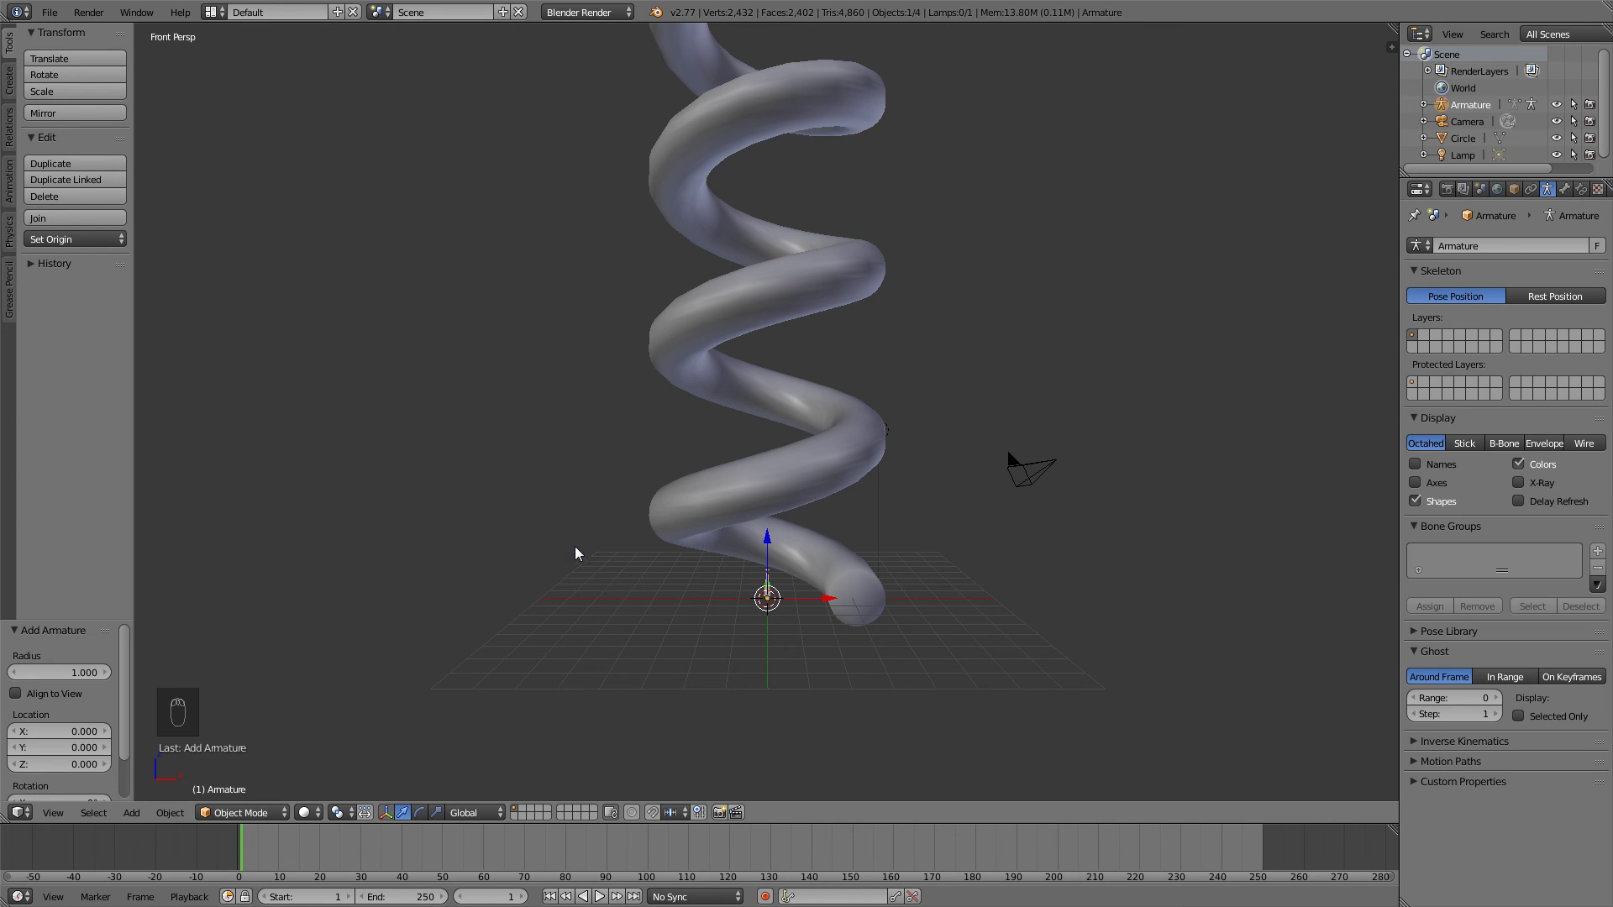
- Hide the tool shelf and turn a left split of the 3D view into a Drivers-mode Graph Editor
key("t")
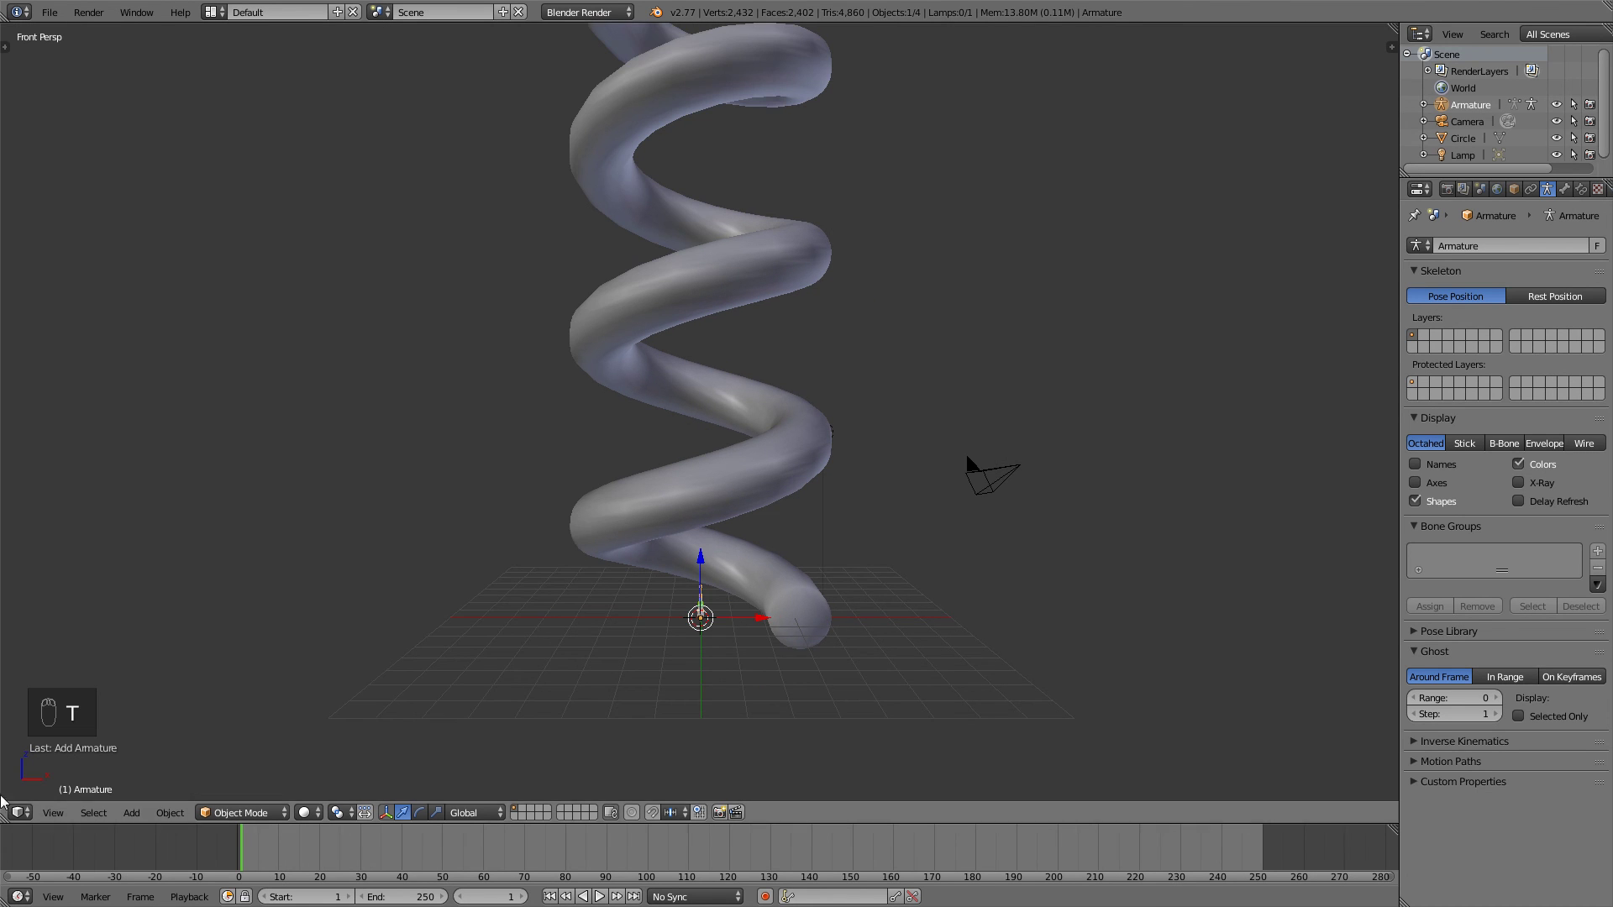
left_click_drag(3, 815, 412, 813)
left_click(25, 813)
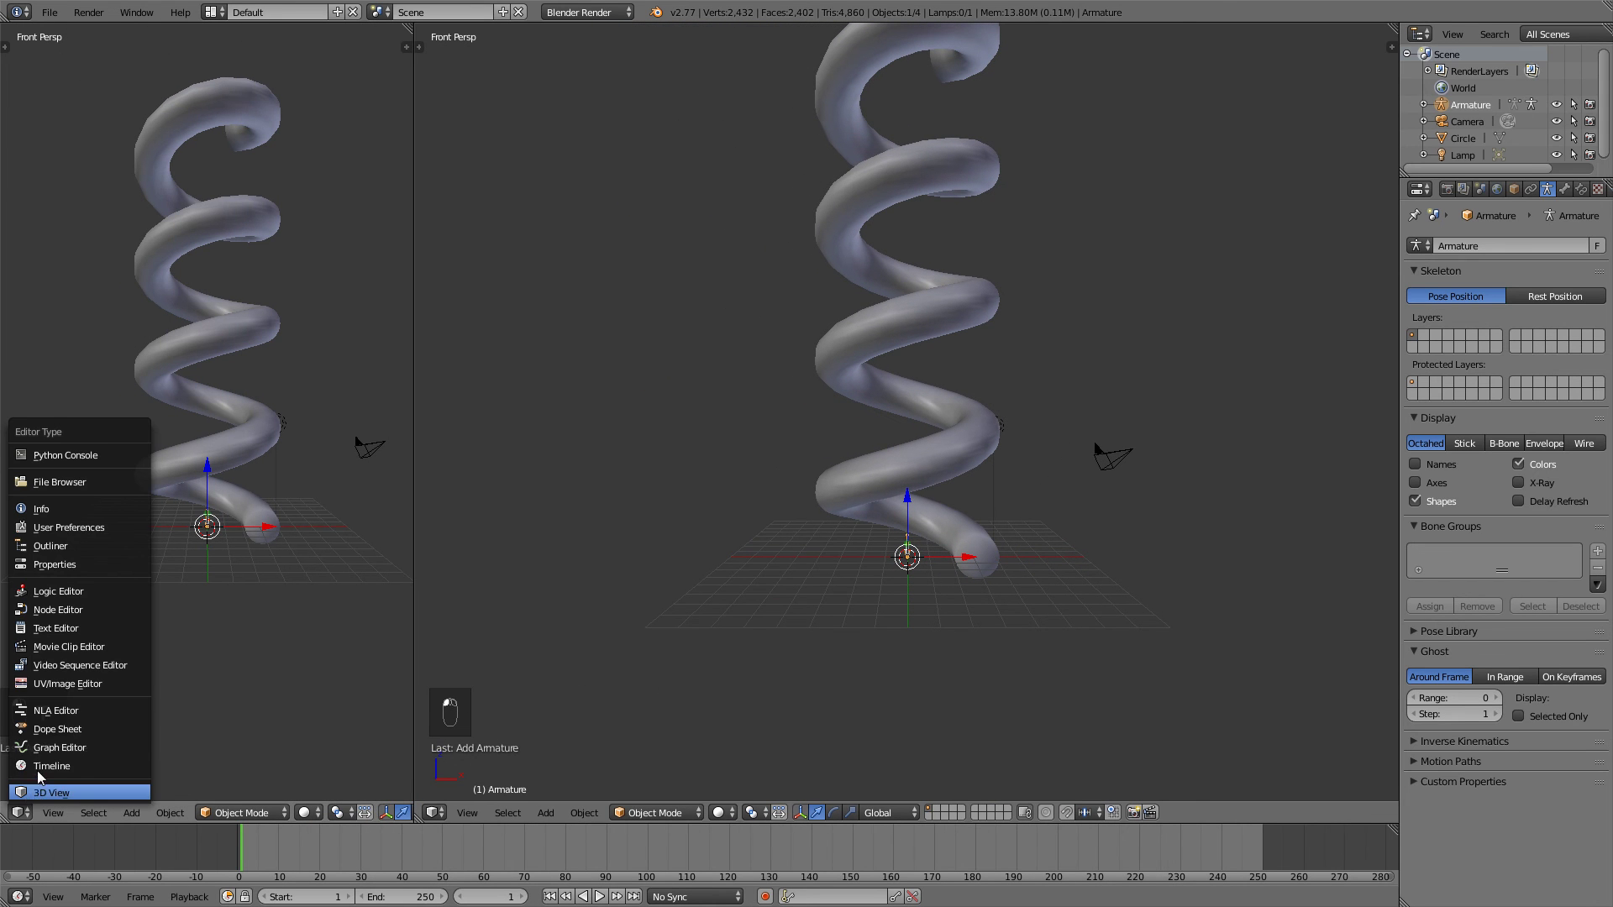
left_click(47, 748)
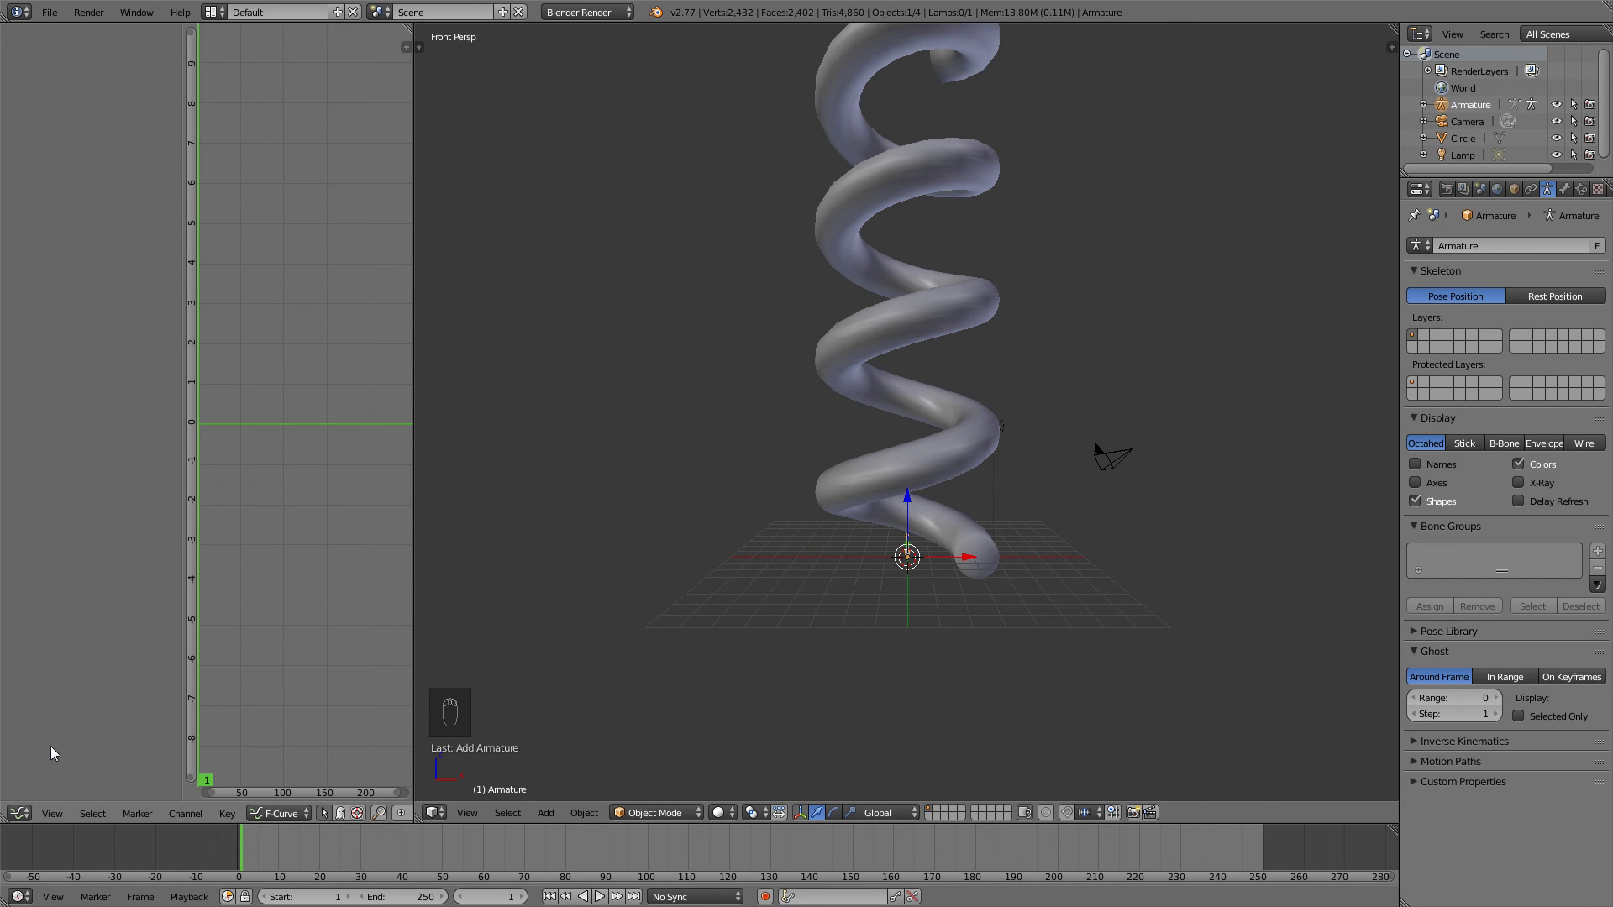
left_click(275, 815)
left_click(287, 776)
- Select the spring's Value (Circle.001) driver channel and show its driver properties sidebar
right_click(904, 490)
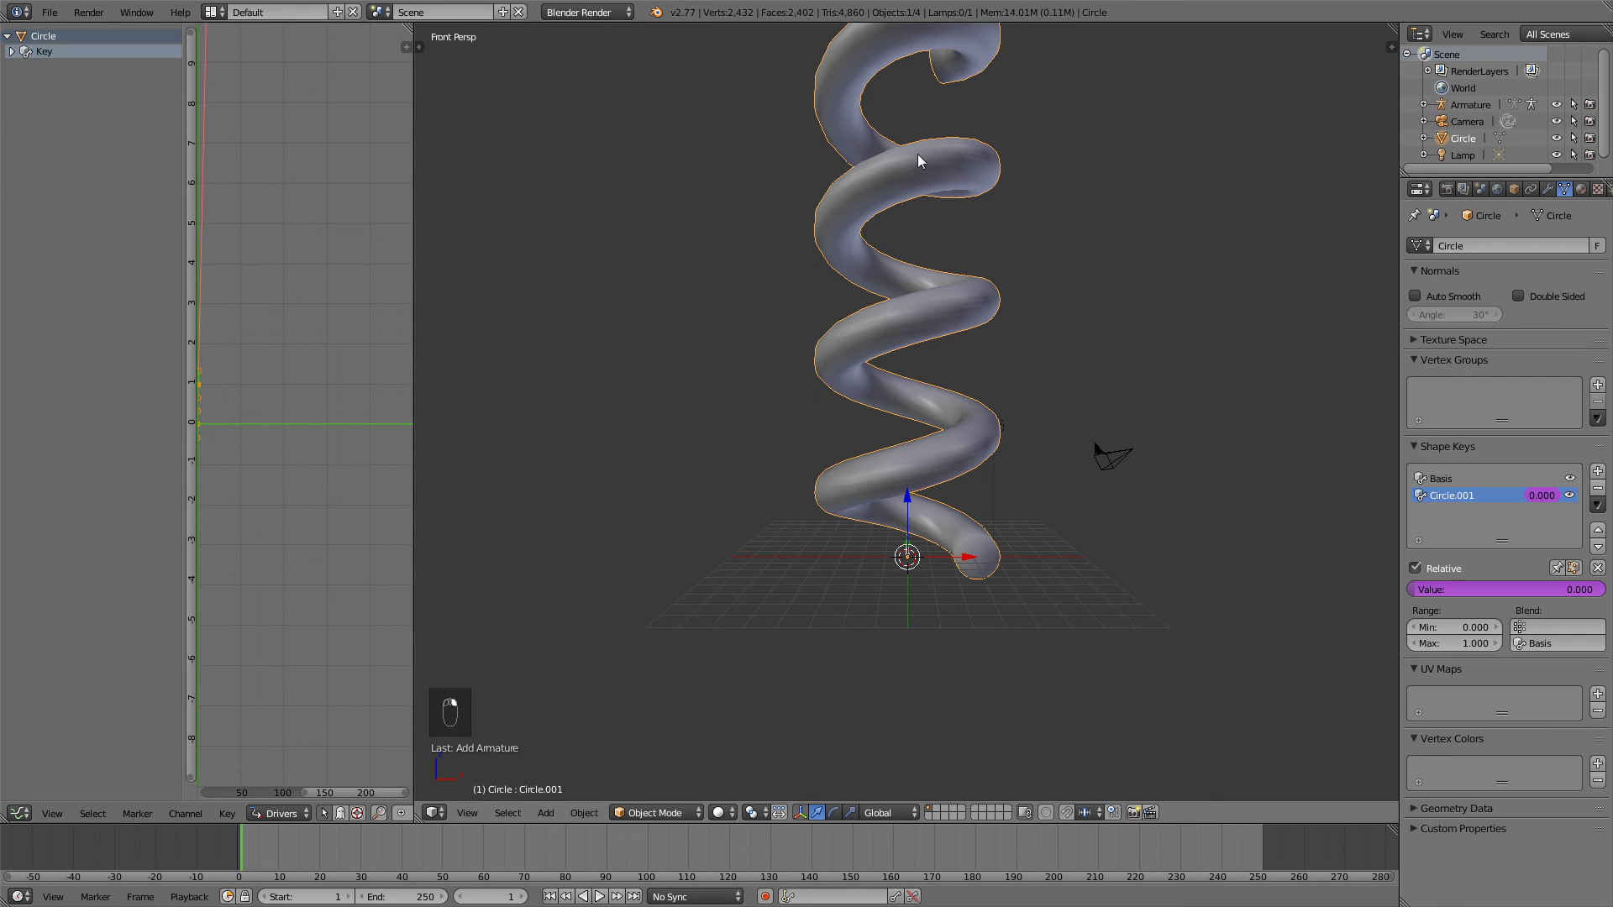
left_click(12, 52)
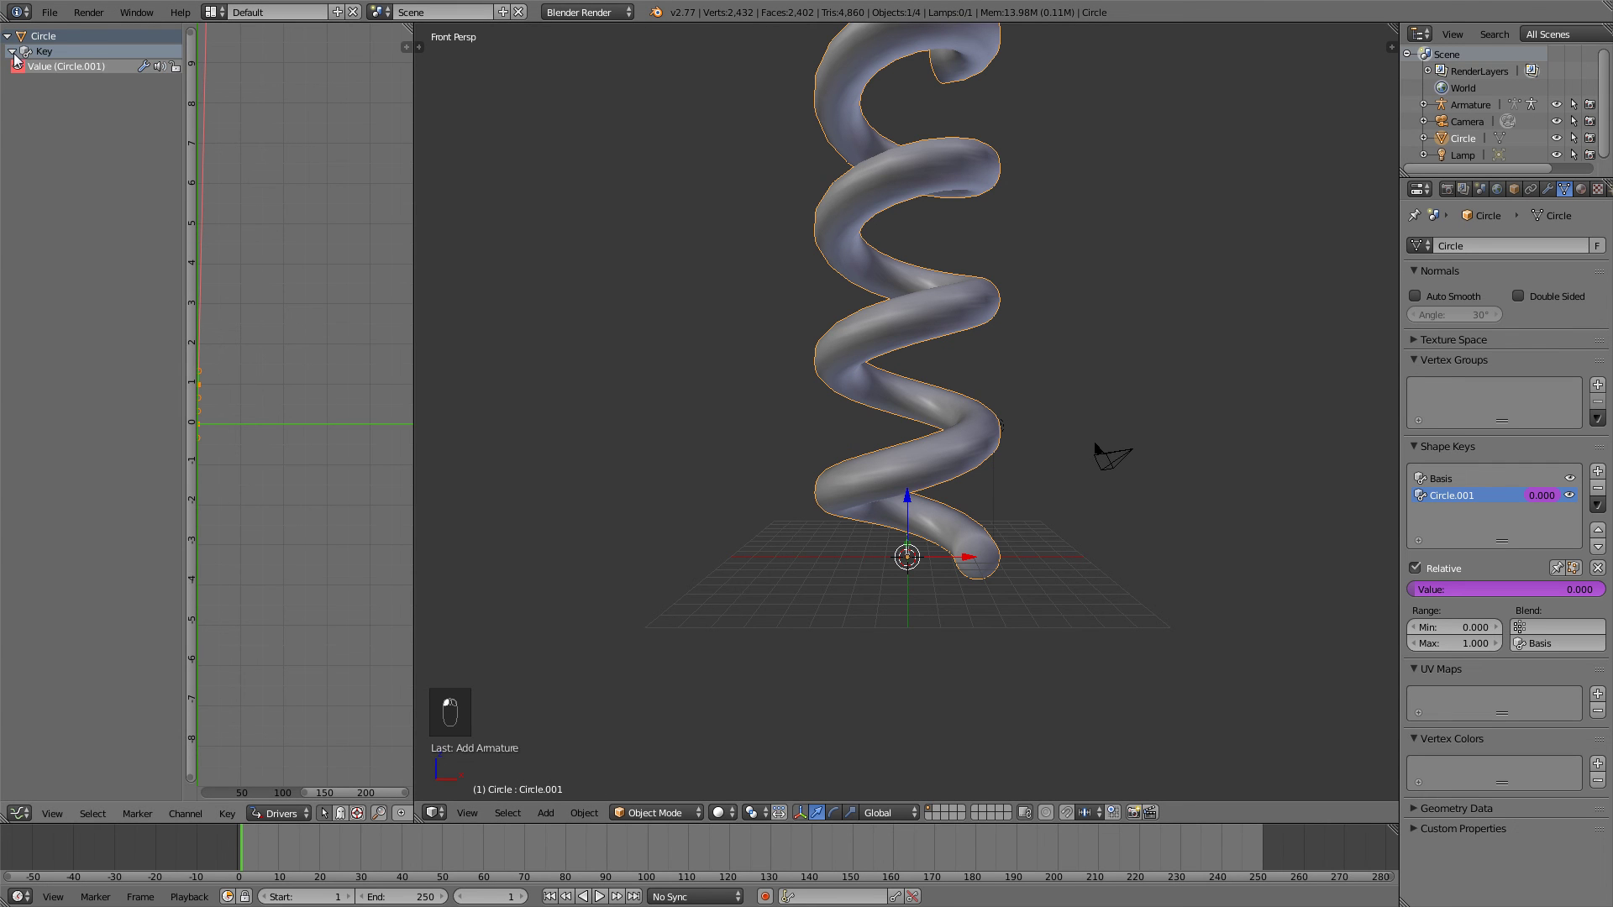
left_click(57, 68)
key("n")
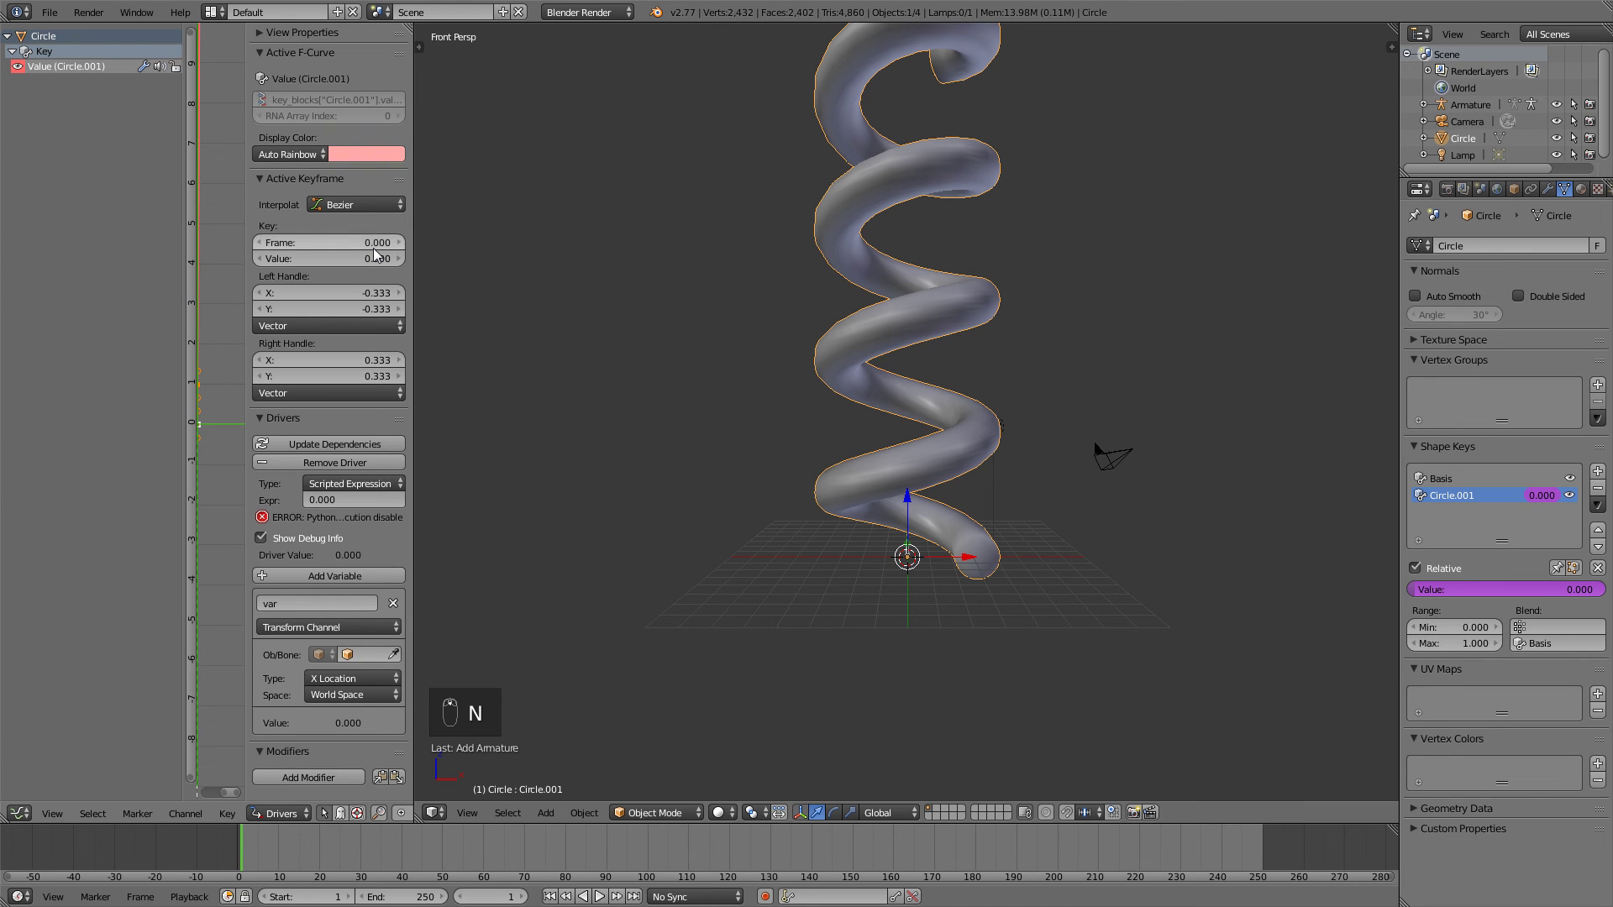
- Make the driver variable read Armature's Bone Z Location, with driver type Averaged Value
left_click(369, 655)
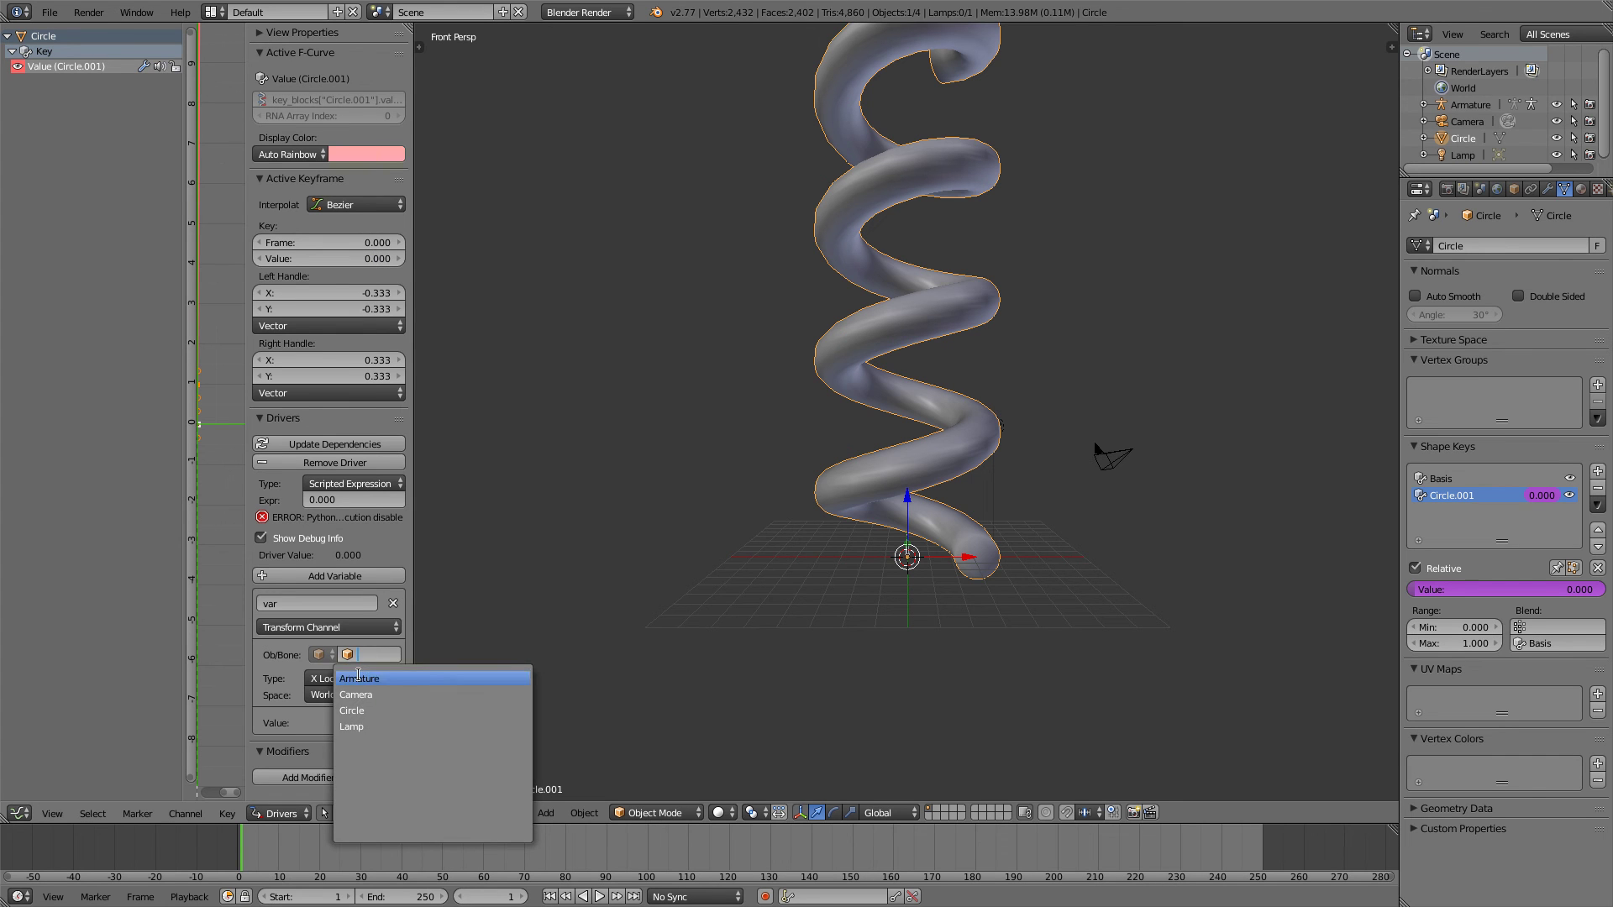
left_click(360, 677)
left_click(328, 669)
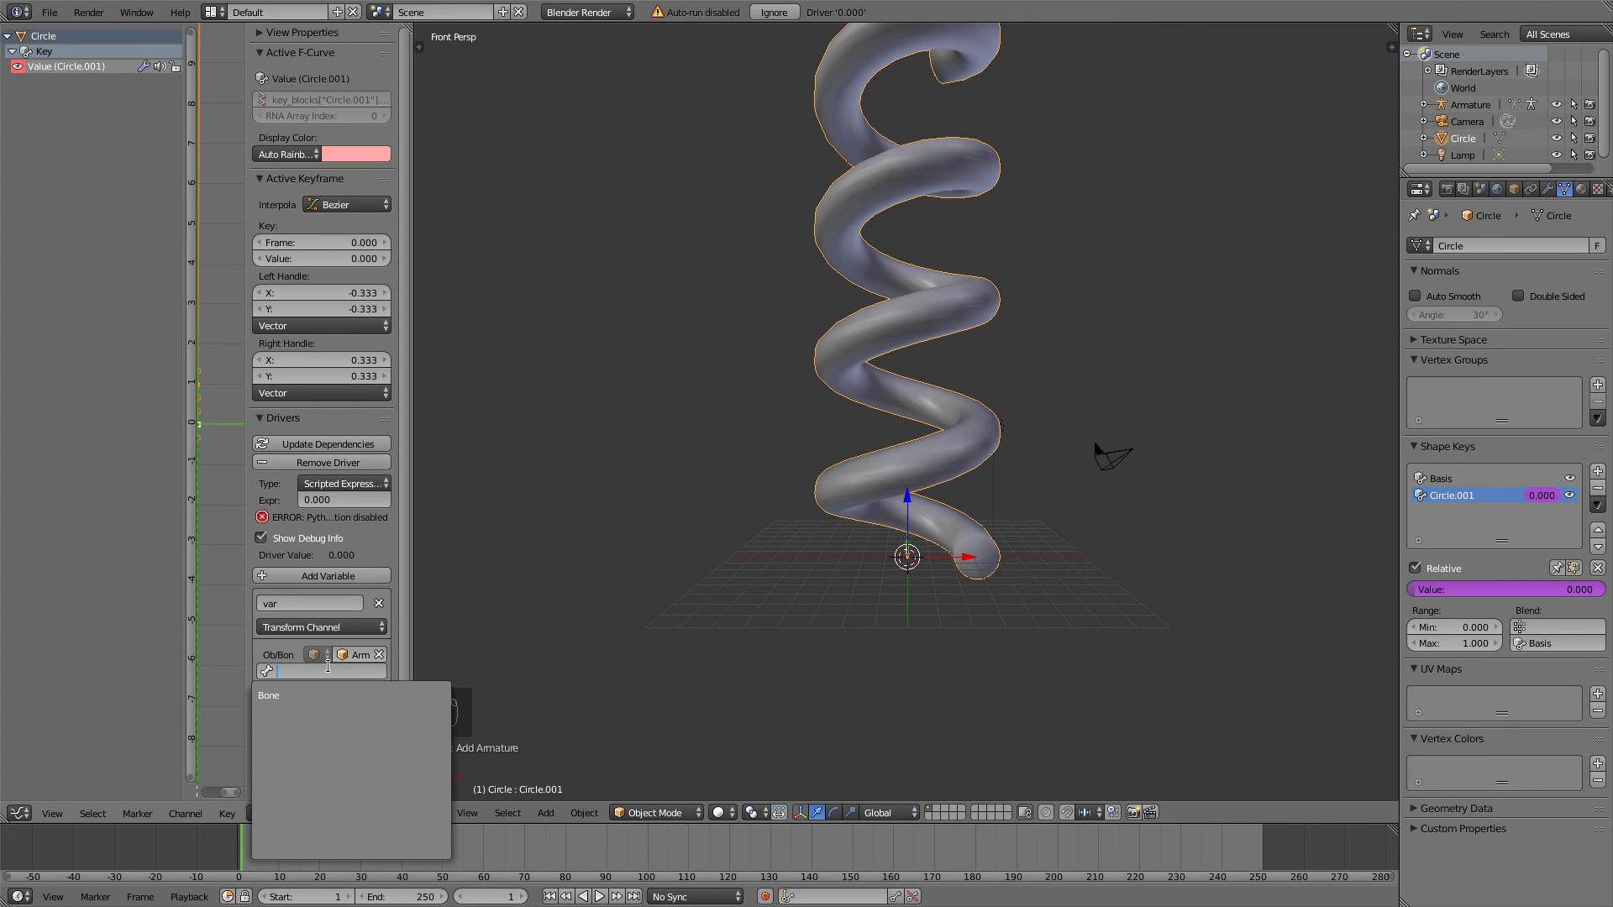
left_click(280, 694)
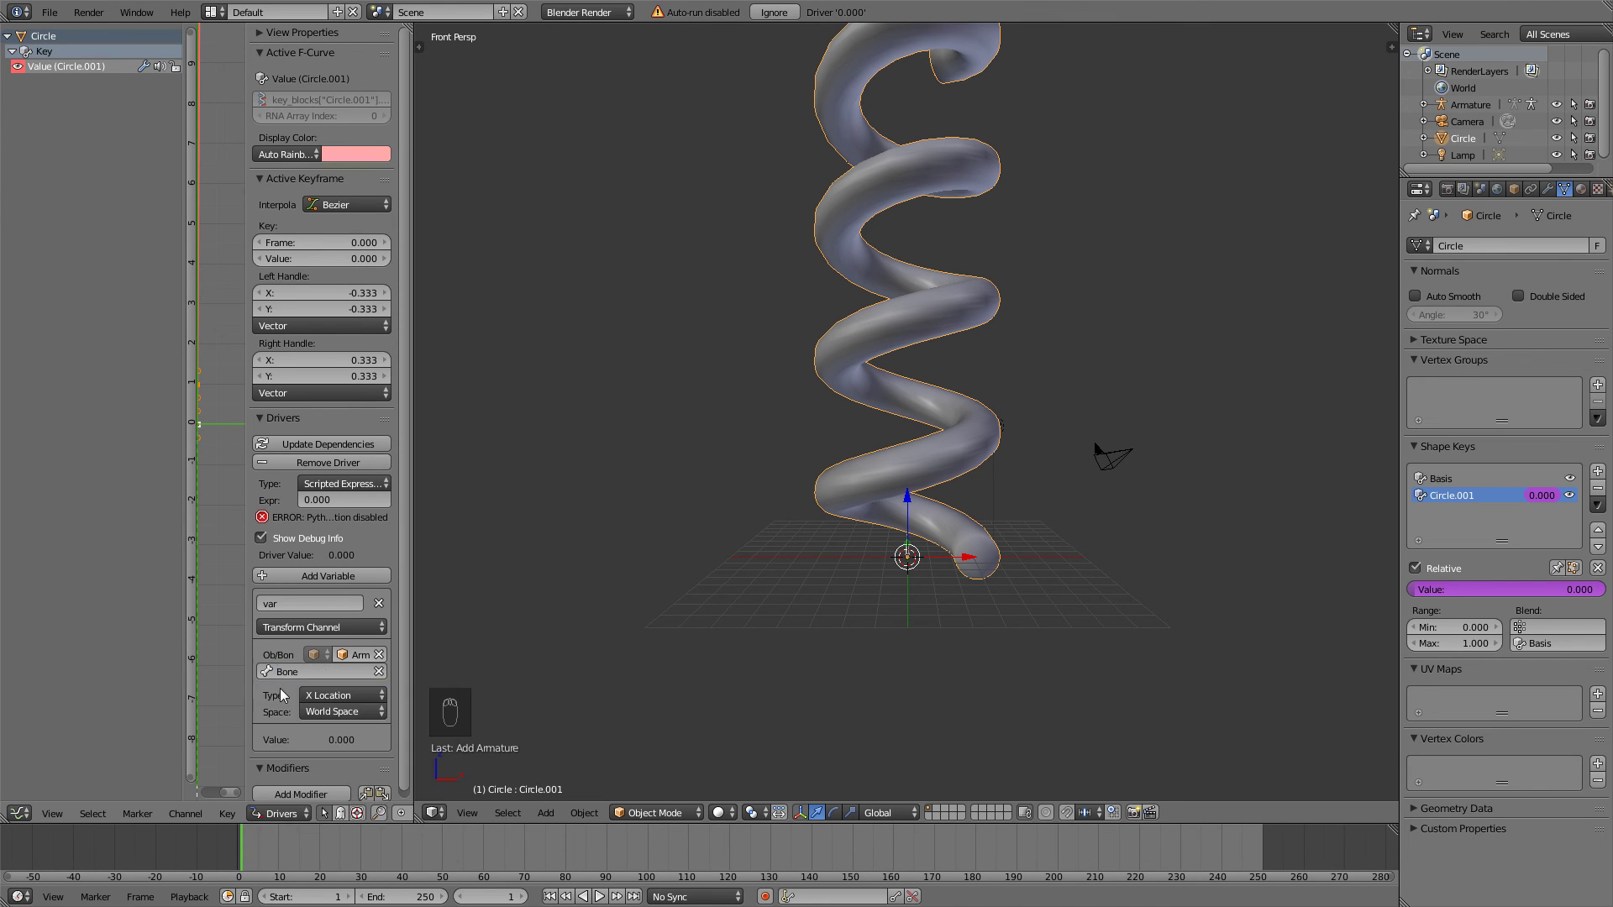
left_click(314, 694)
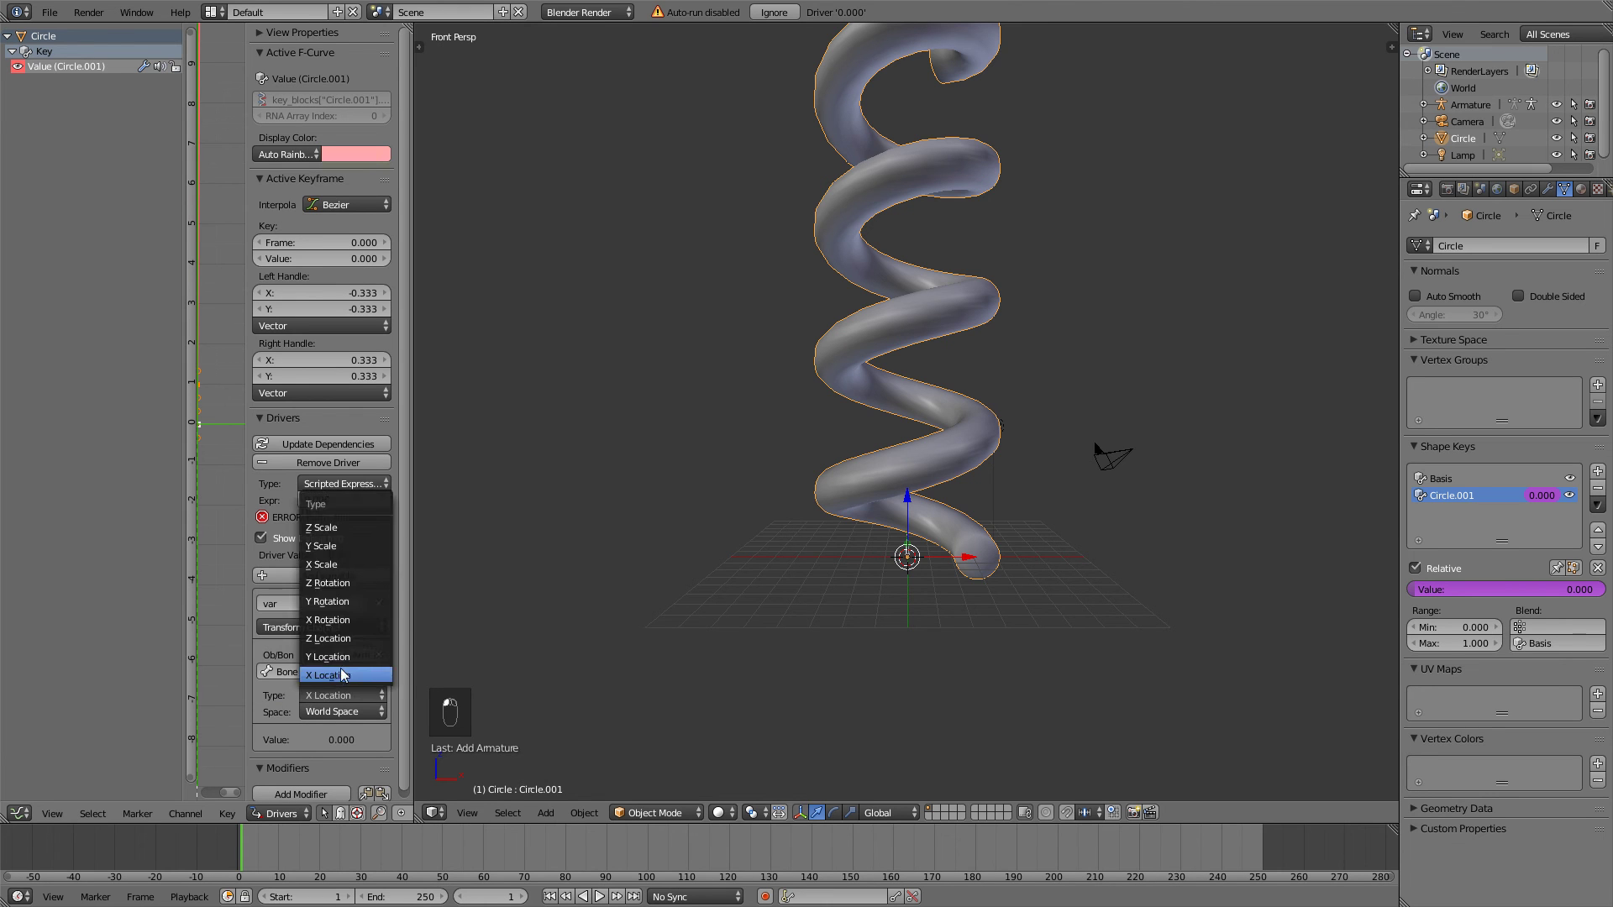
left_click(347, 640)
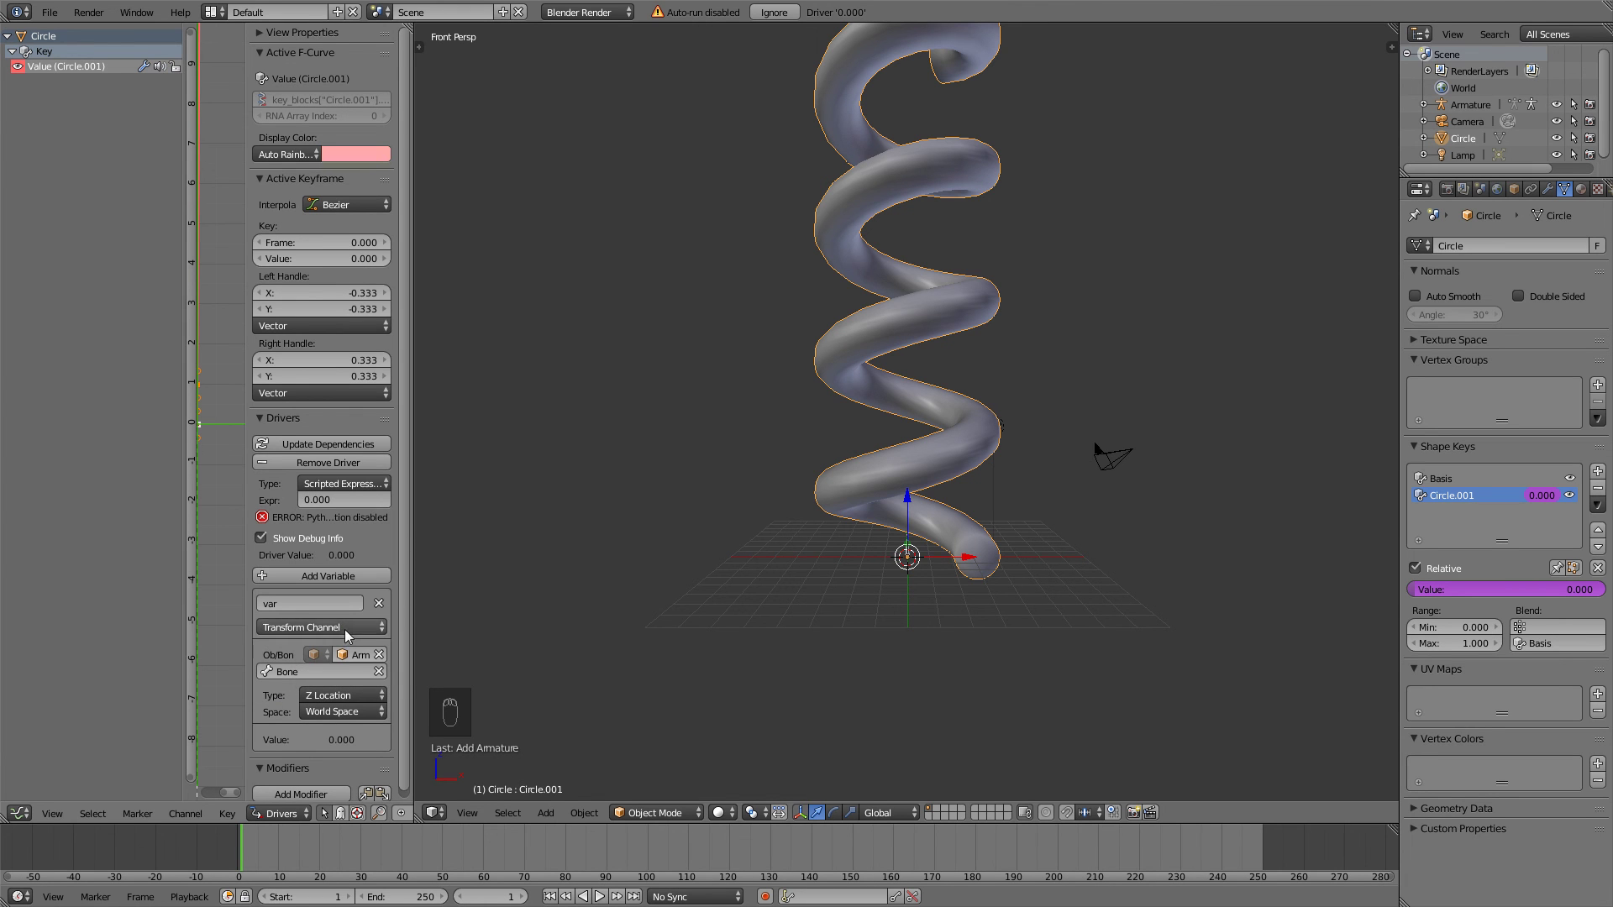
left_click(355, 483)
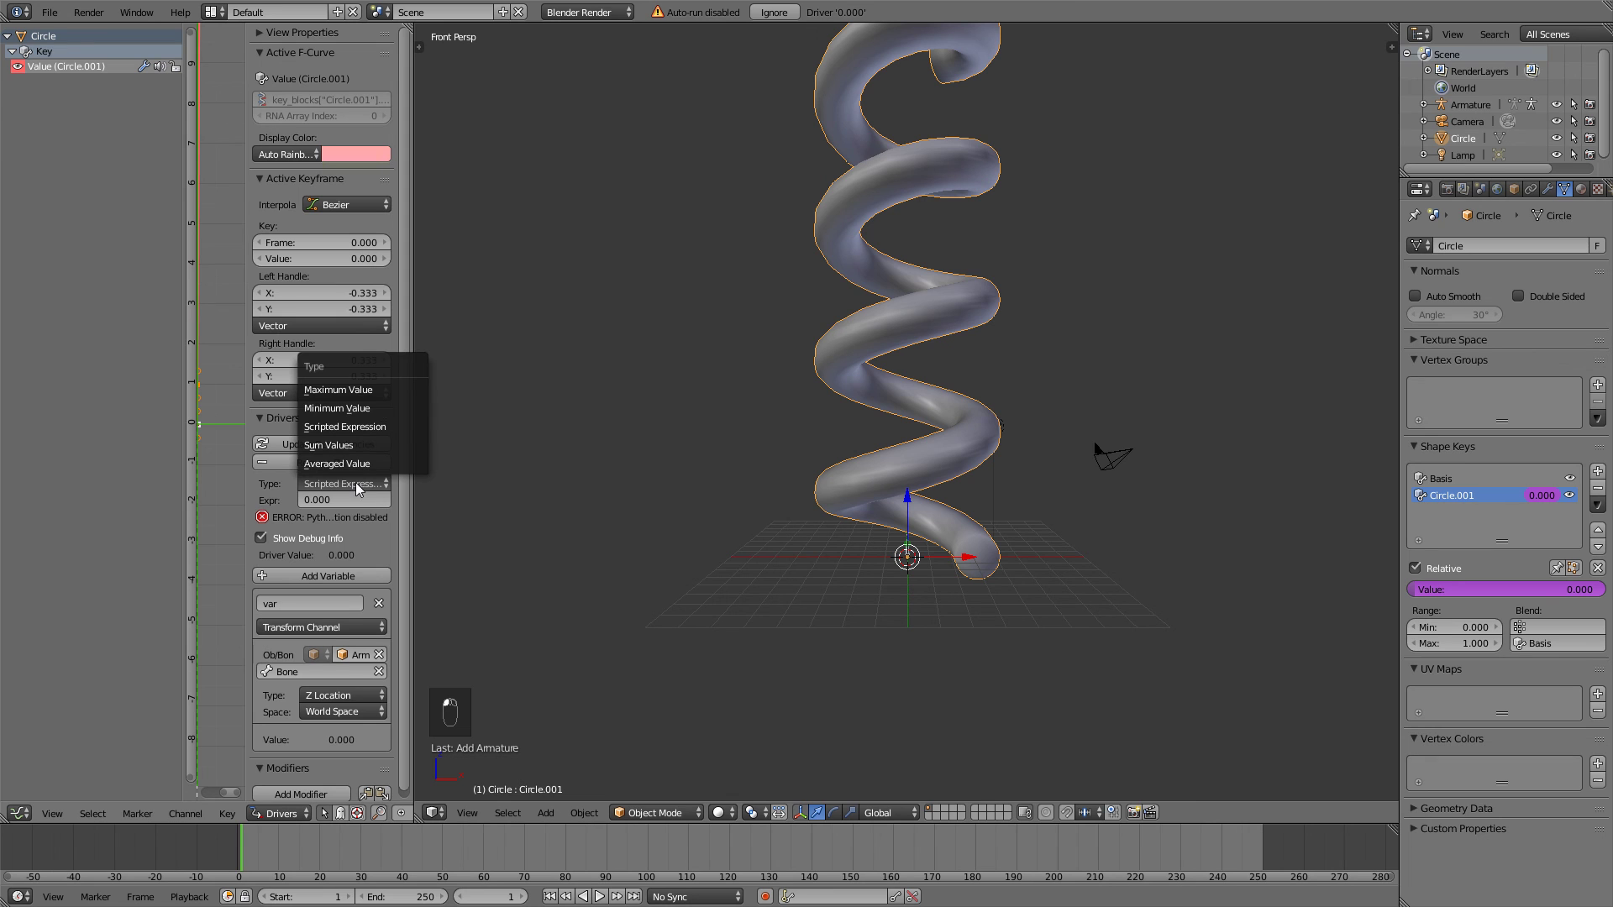
left_click(360, 459)
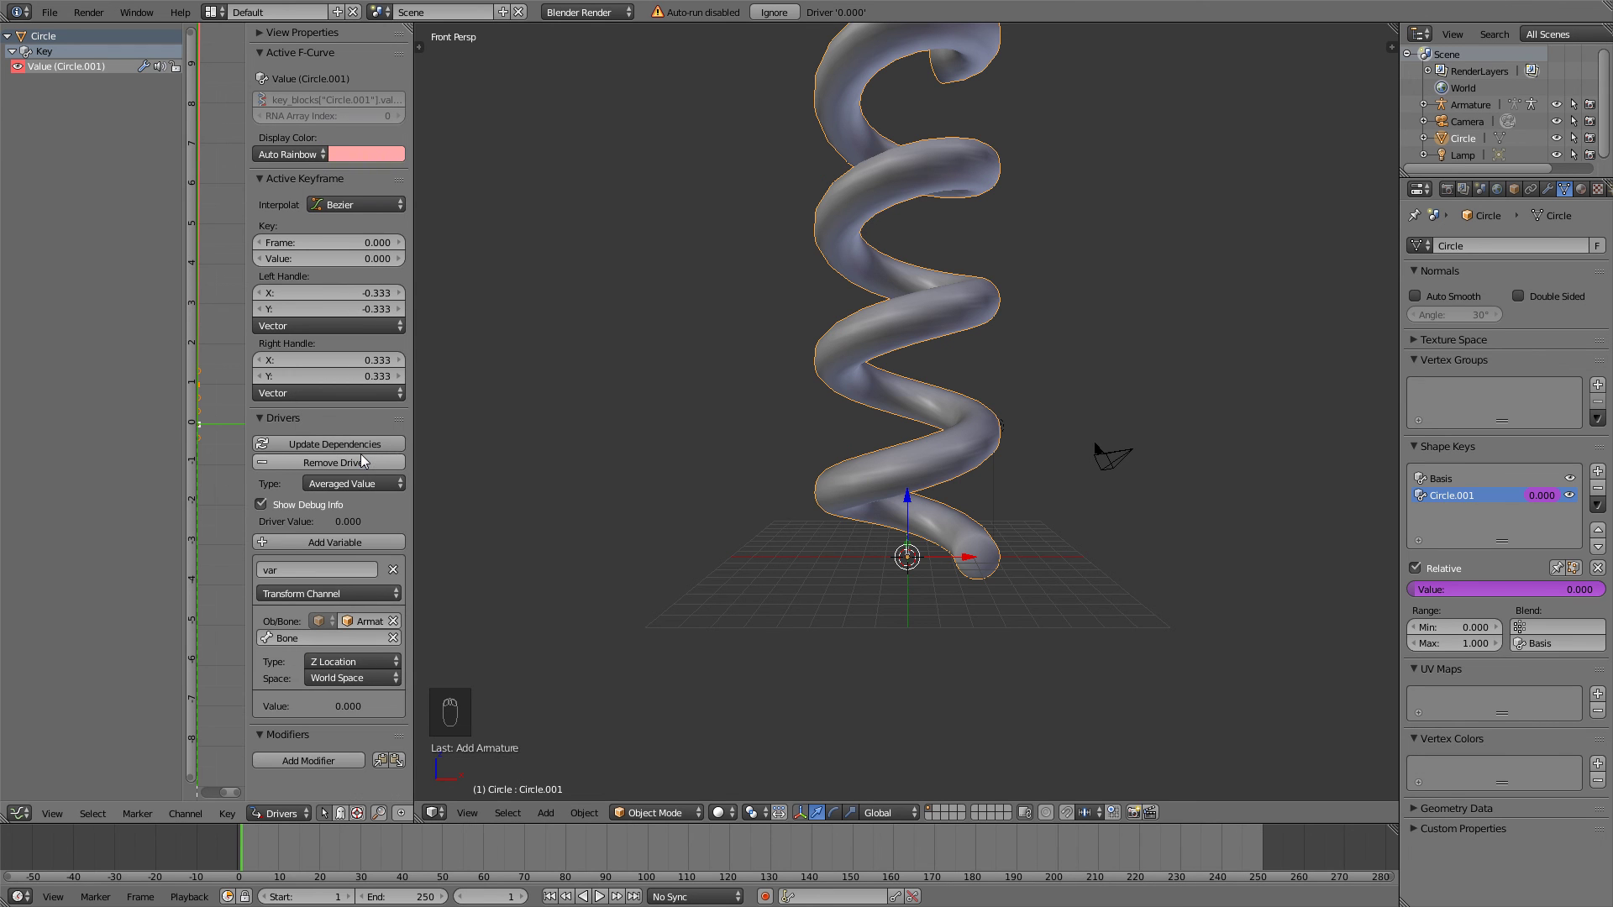
- Put the armature in Pose Mode and test squashing the spring by moving the bone along Z
right_click(908, 550)
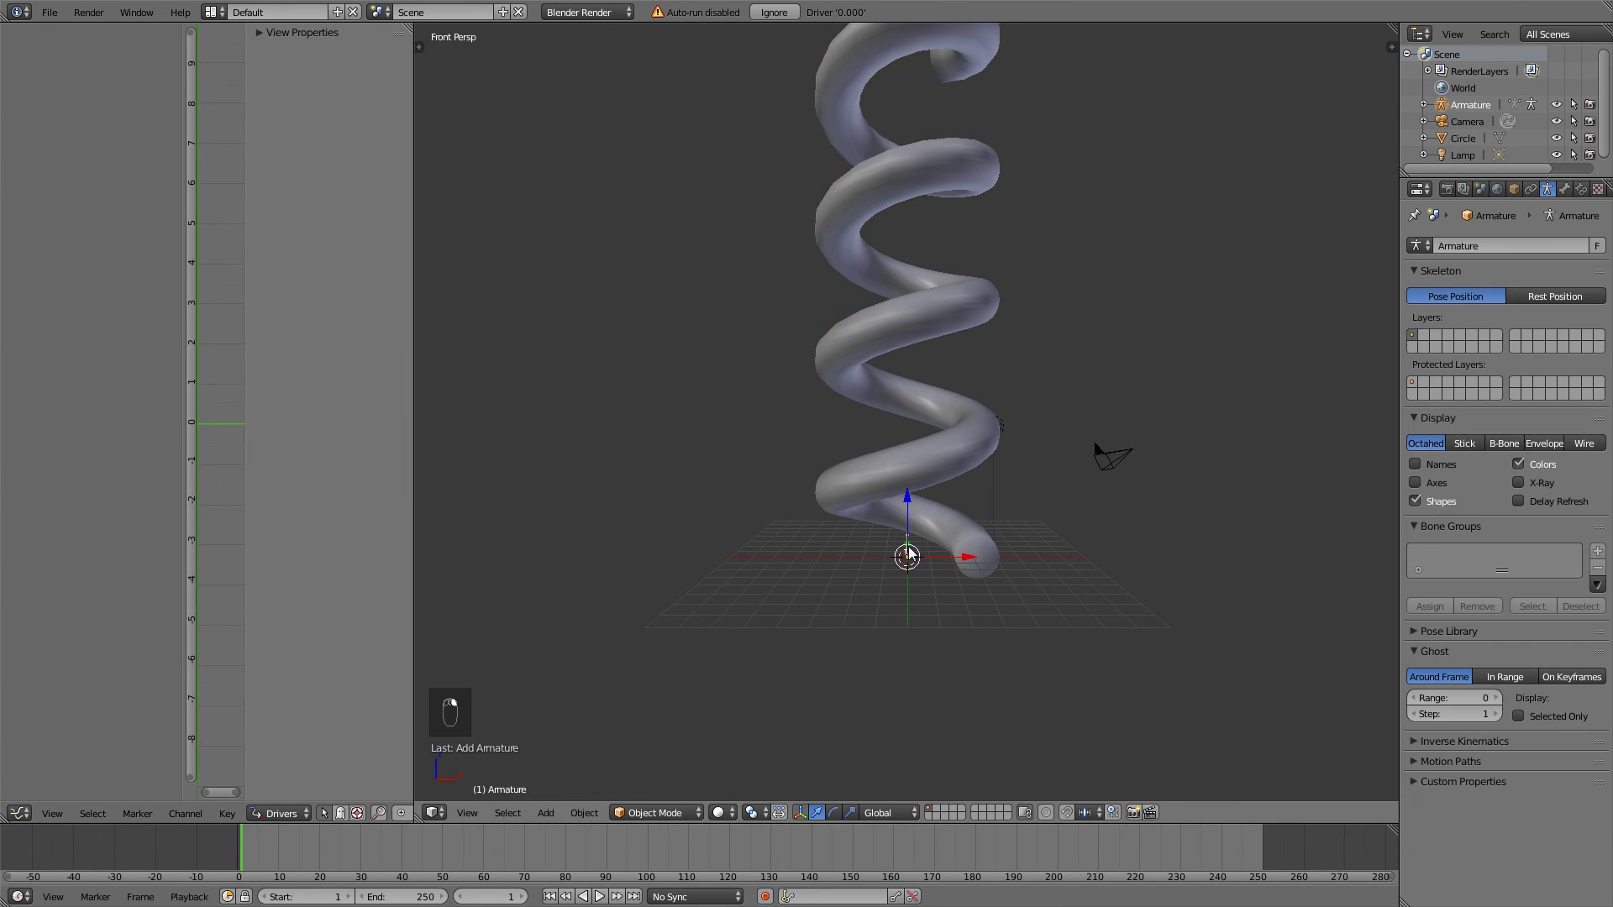
key("ctrl+Tab")
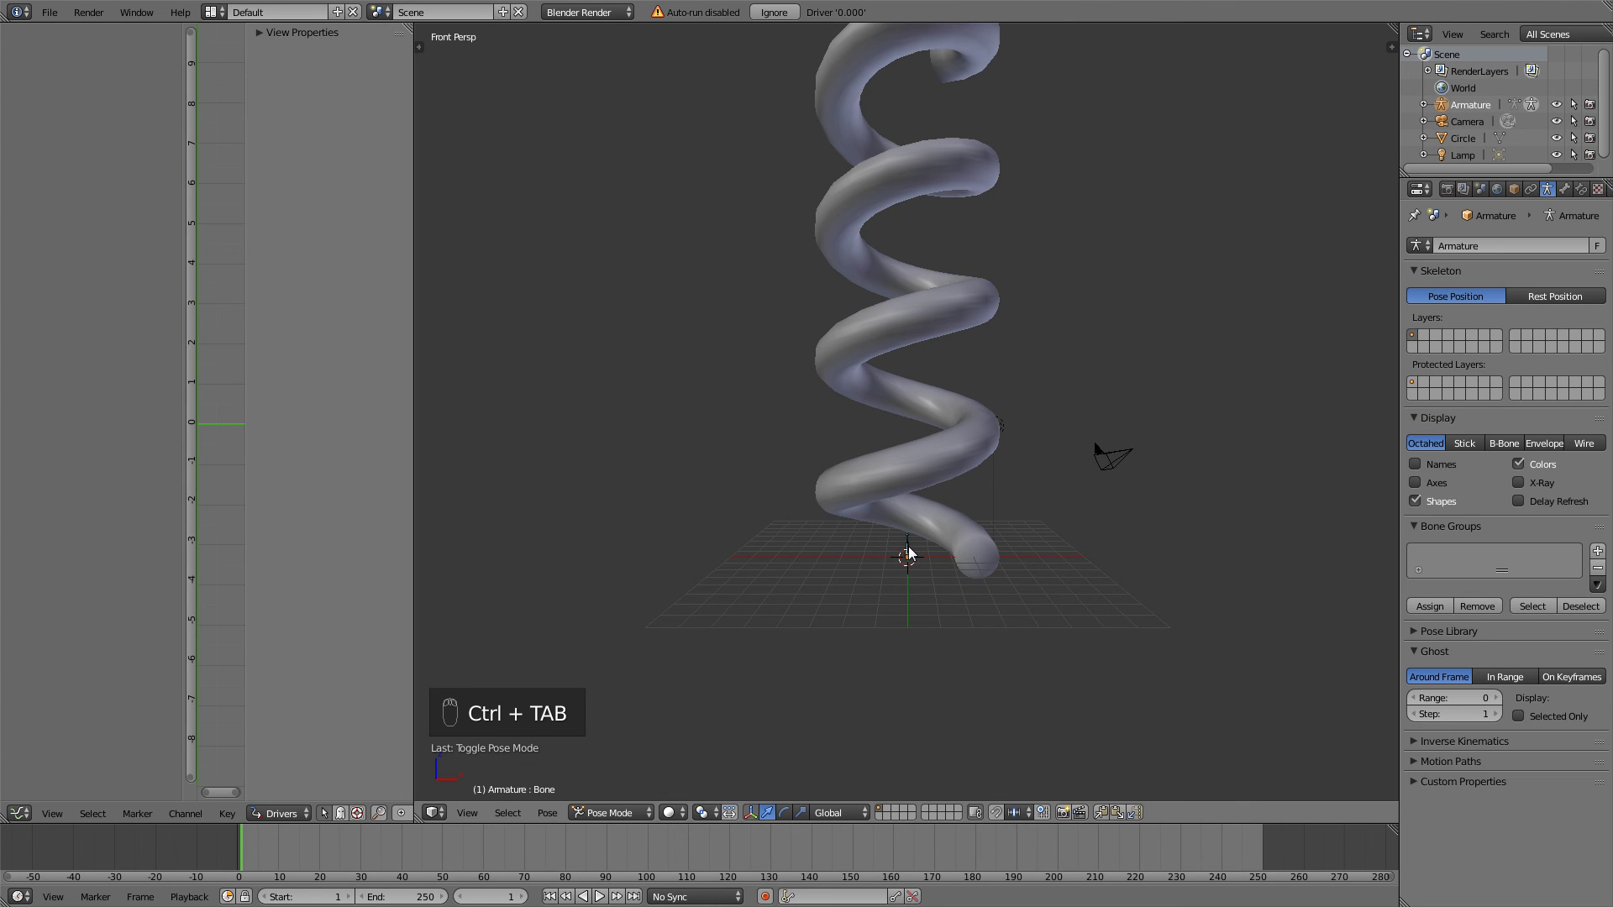
key("g")
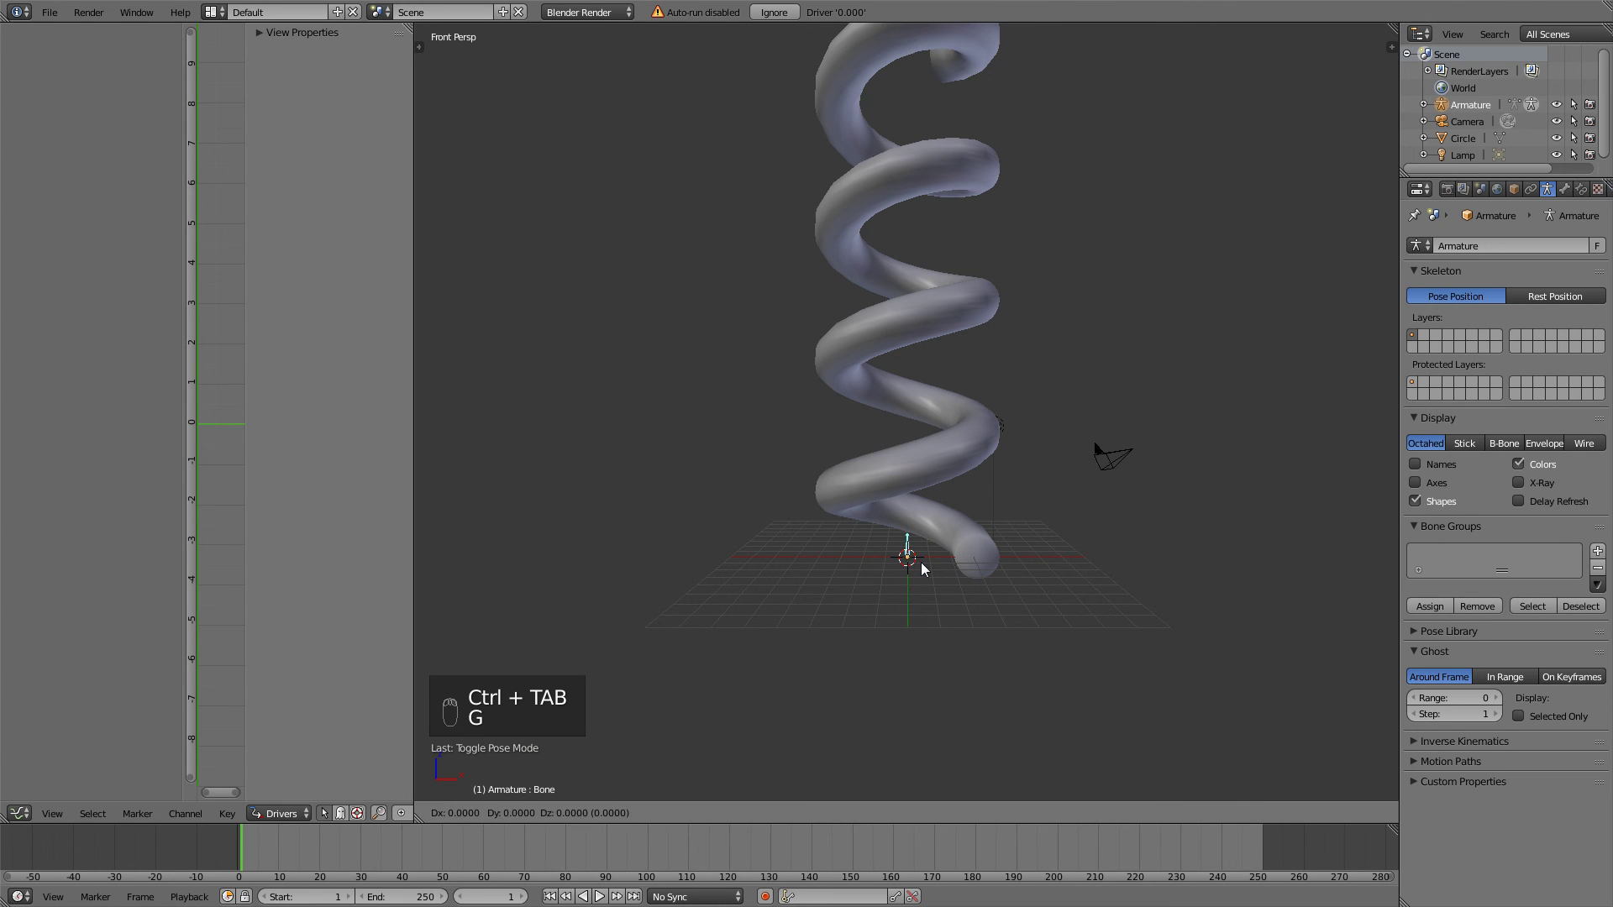
key("z")
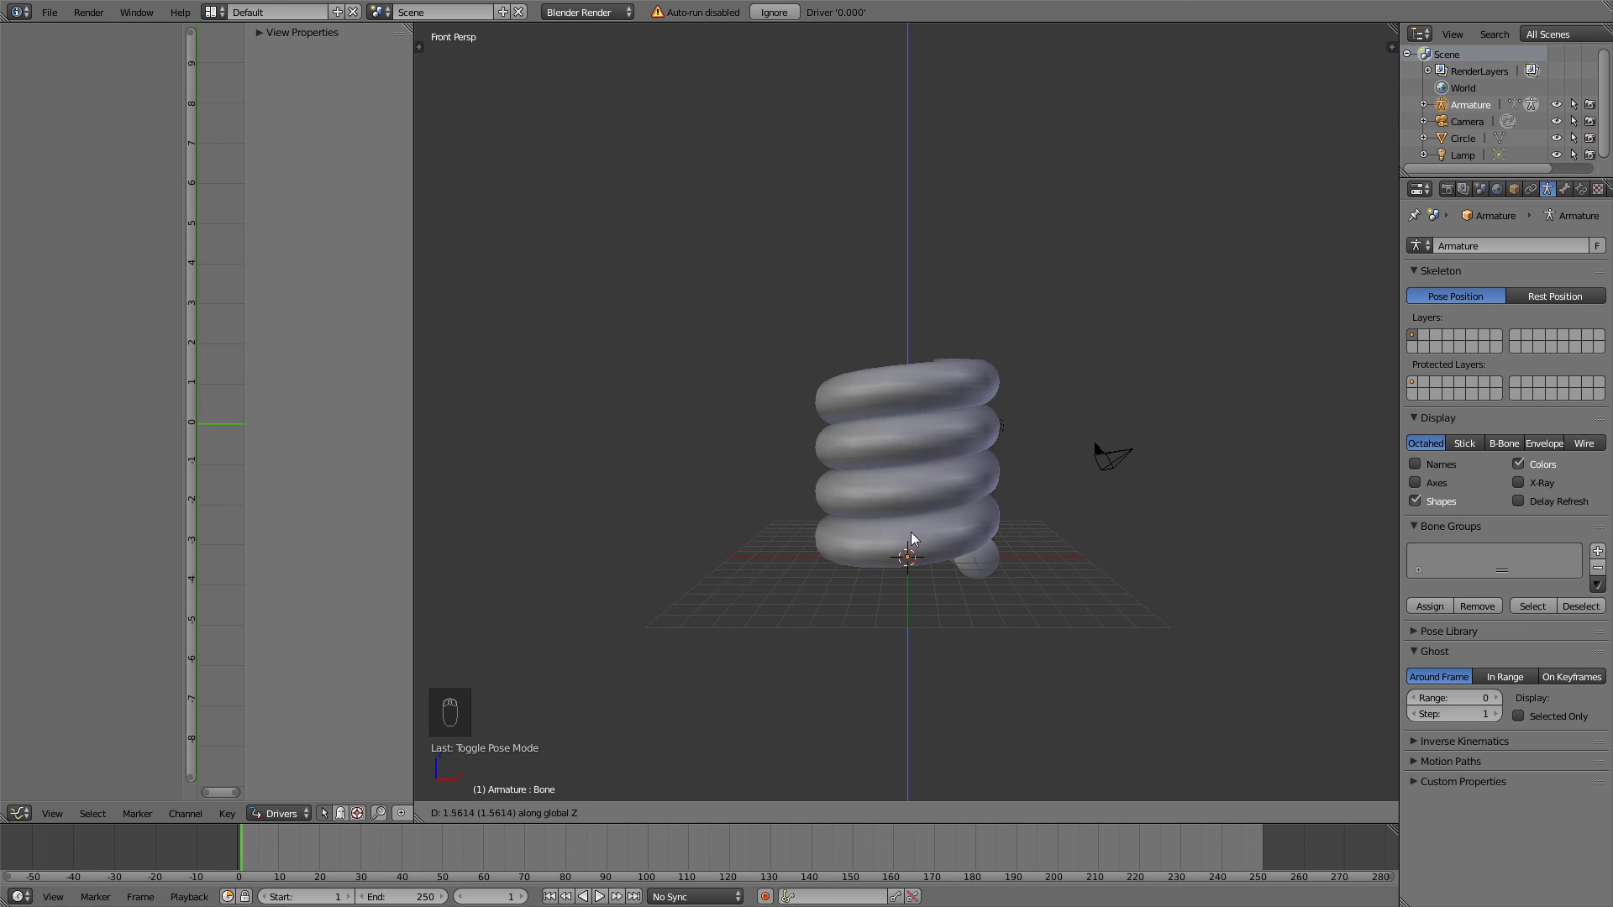
right_click(919, 550)
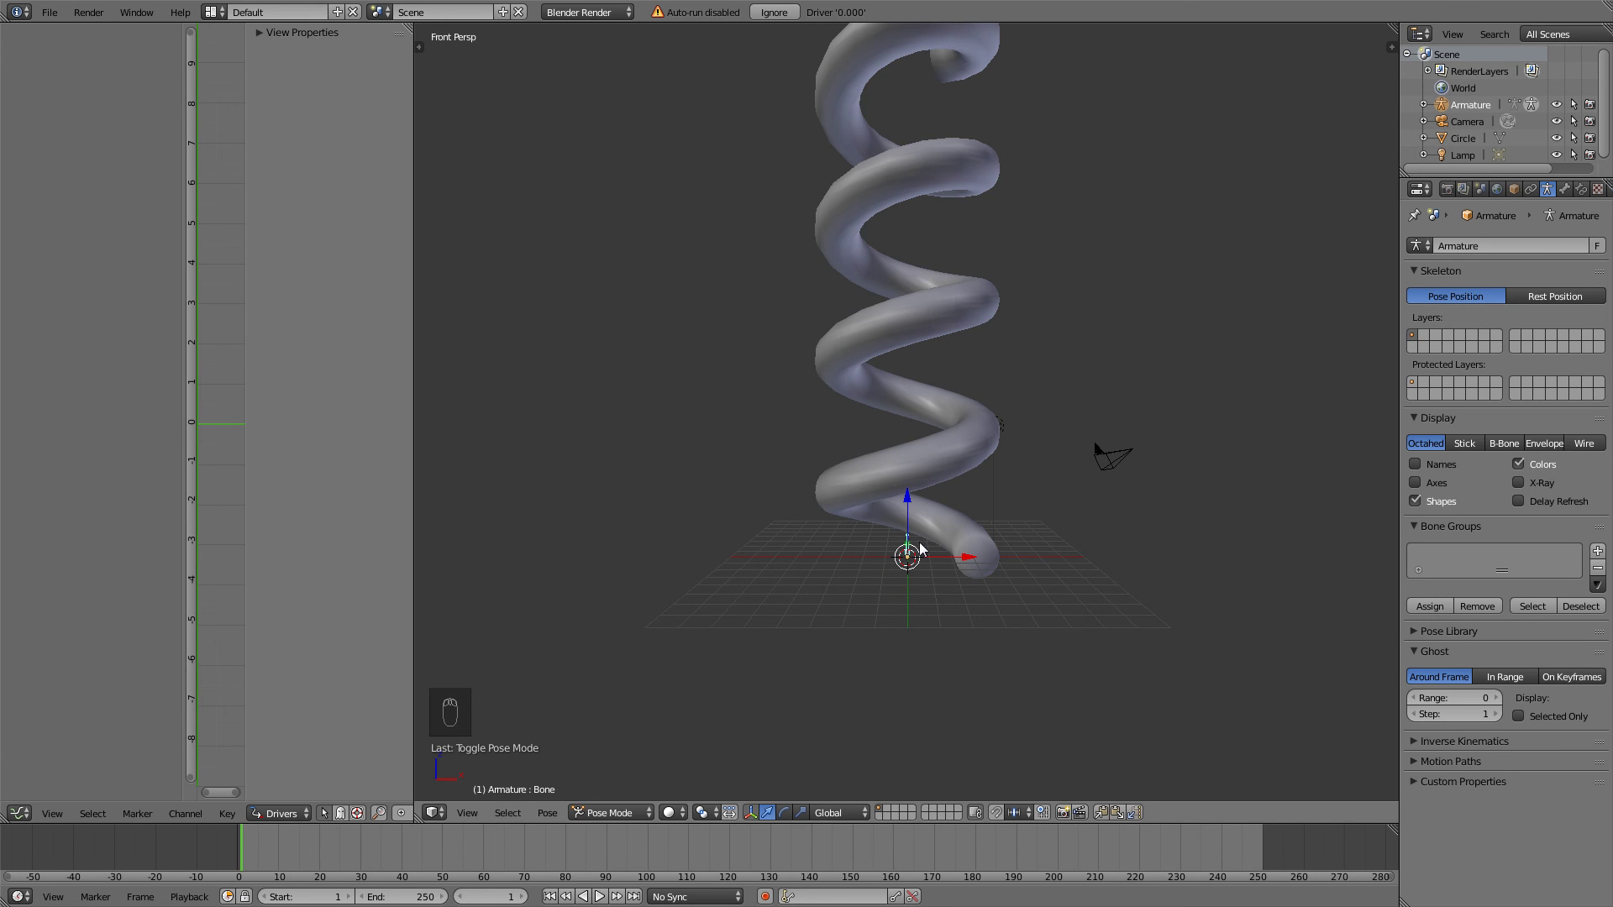
- Move the bone along Z and confirm it with the spring at full height
key("g")
key("z")
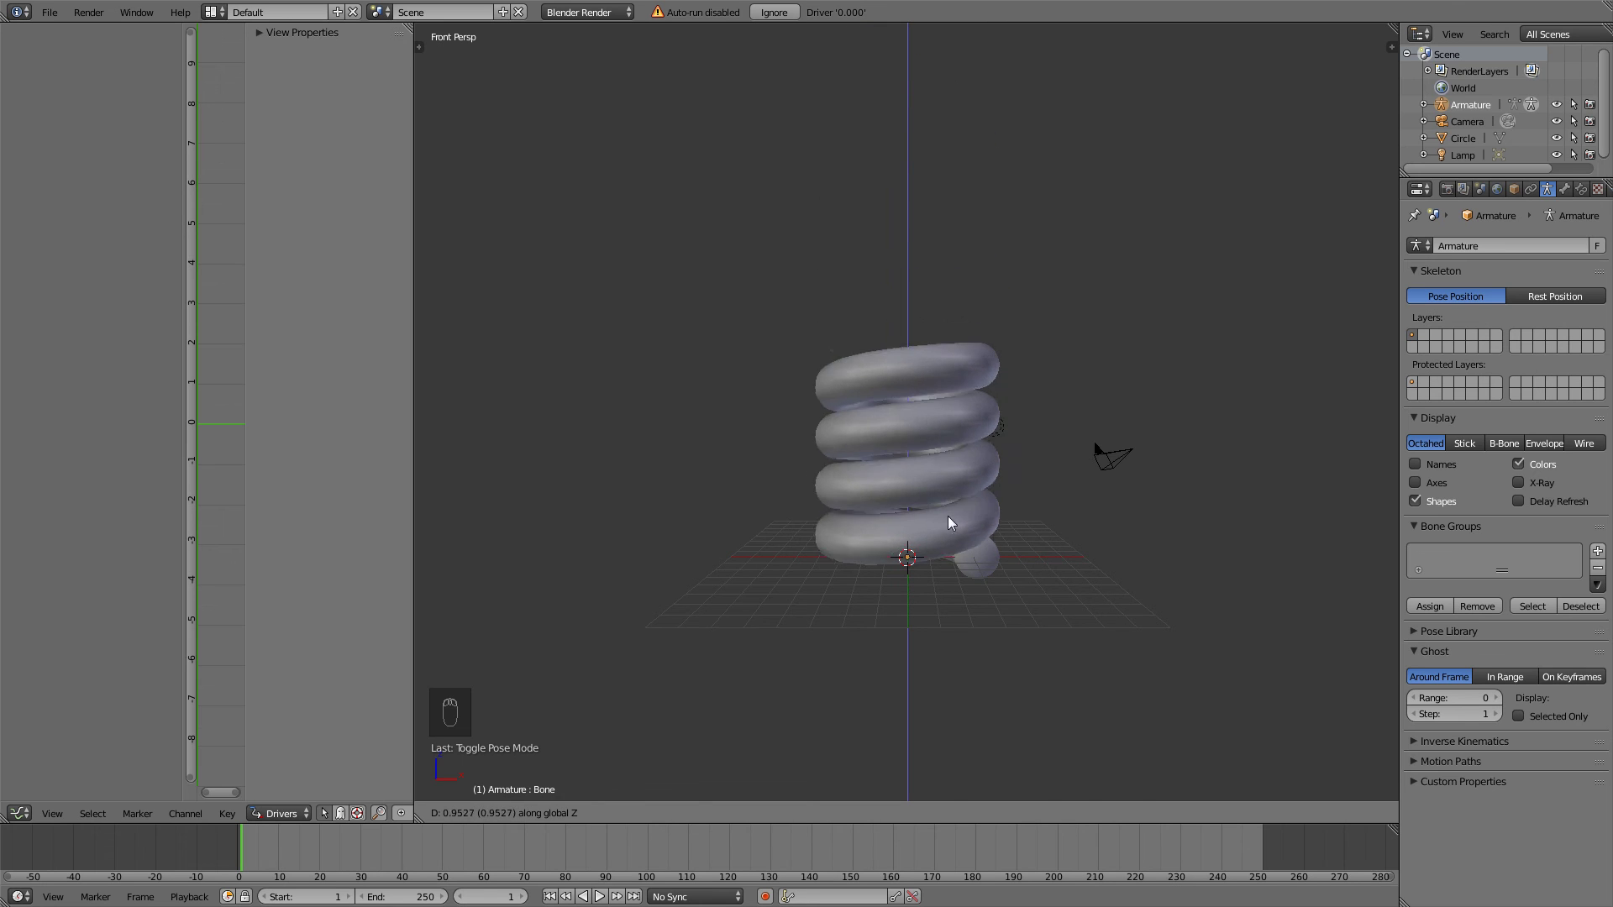
left_click(953, 525)
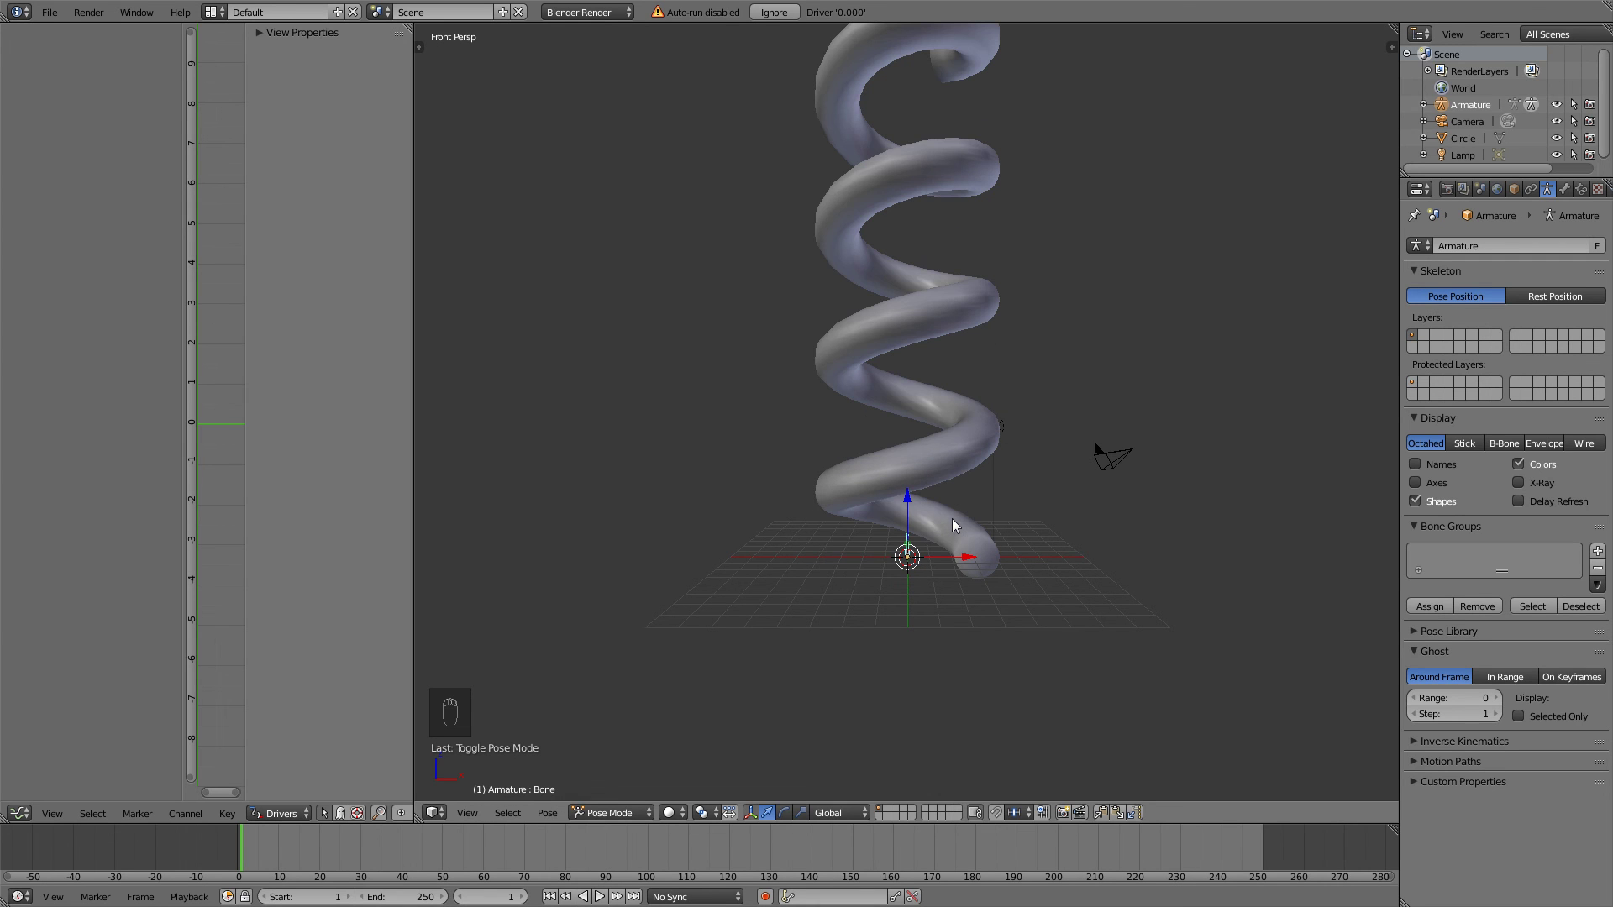
- Keyframe the bone's location at frame 1, then lower it along Z at frame 40 to squash the spring
key("i")
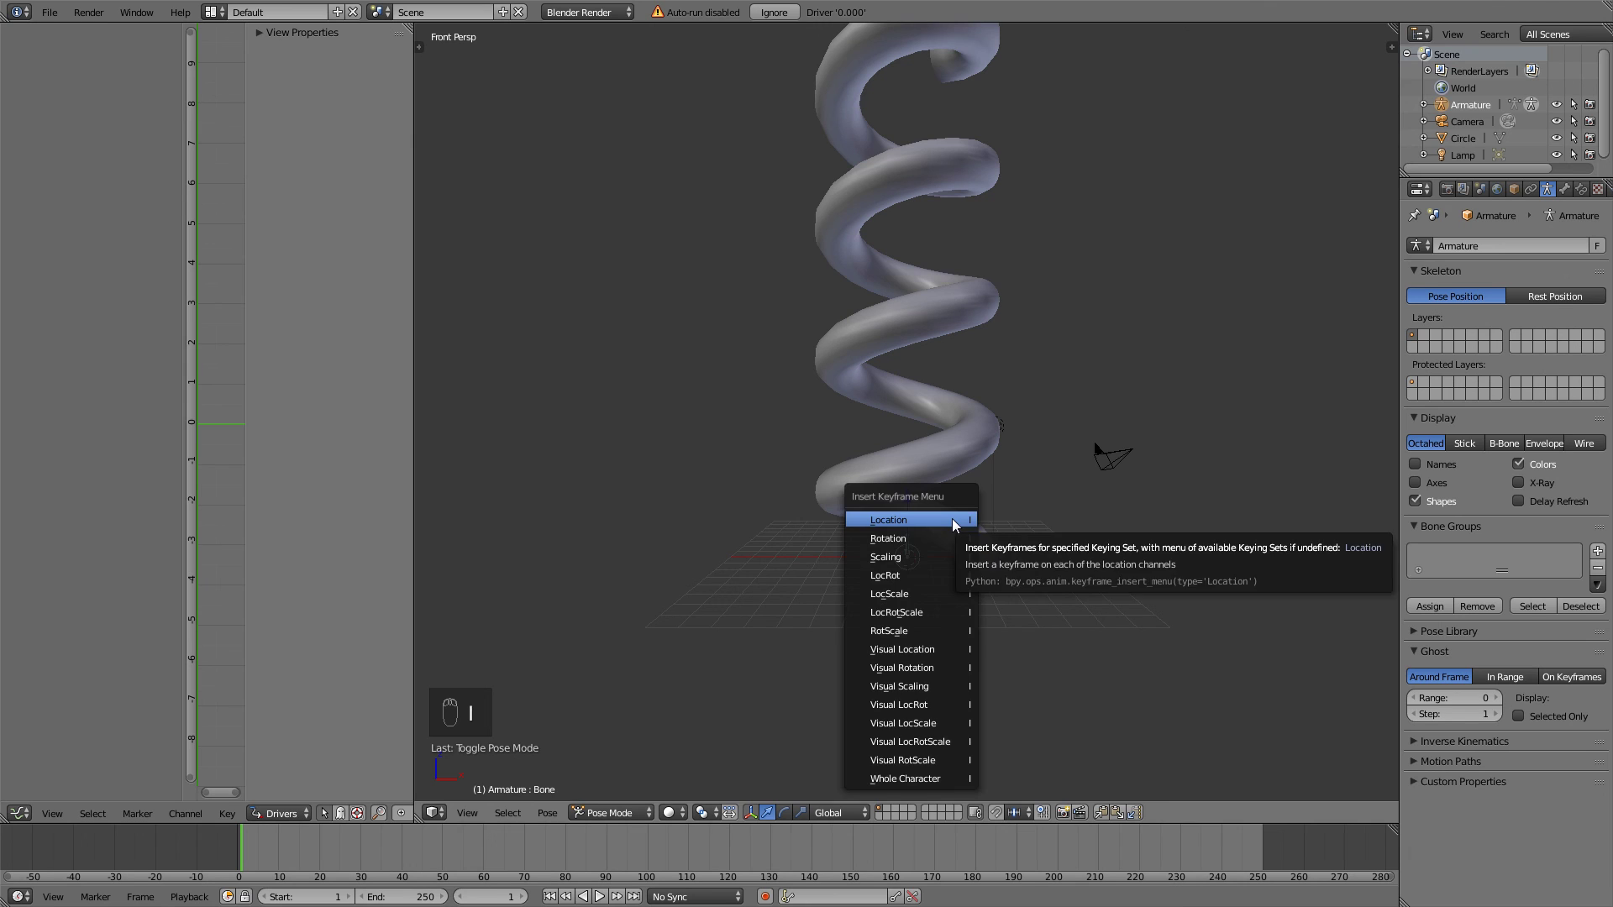
left_click(951, 517)
left_click(402, 840)
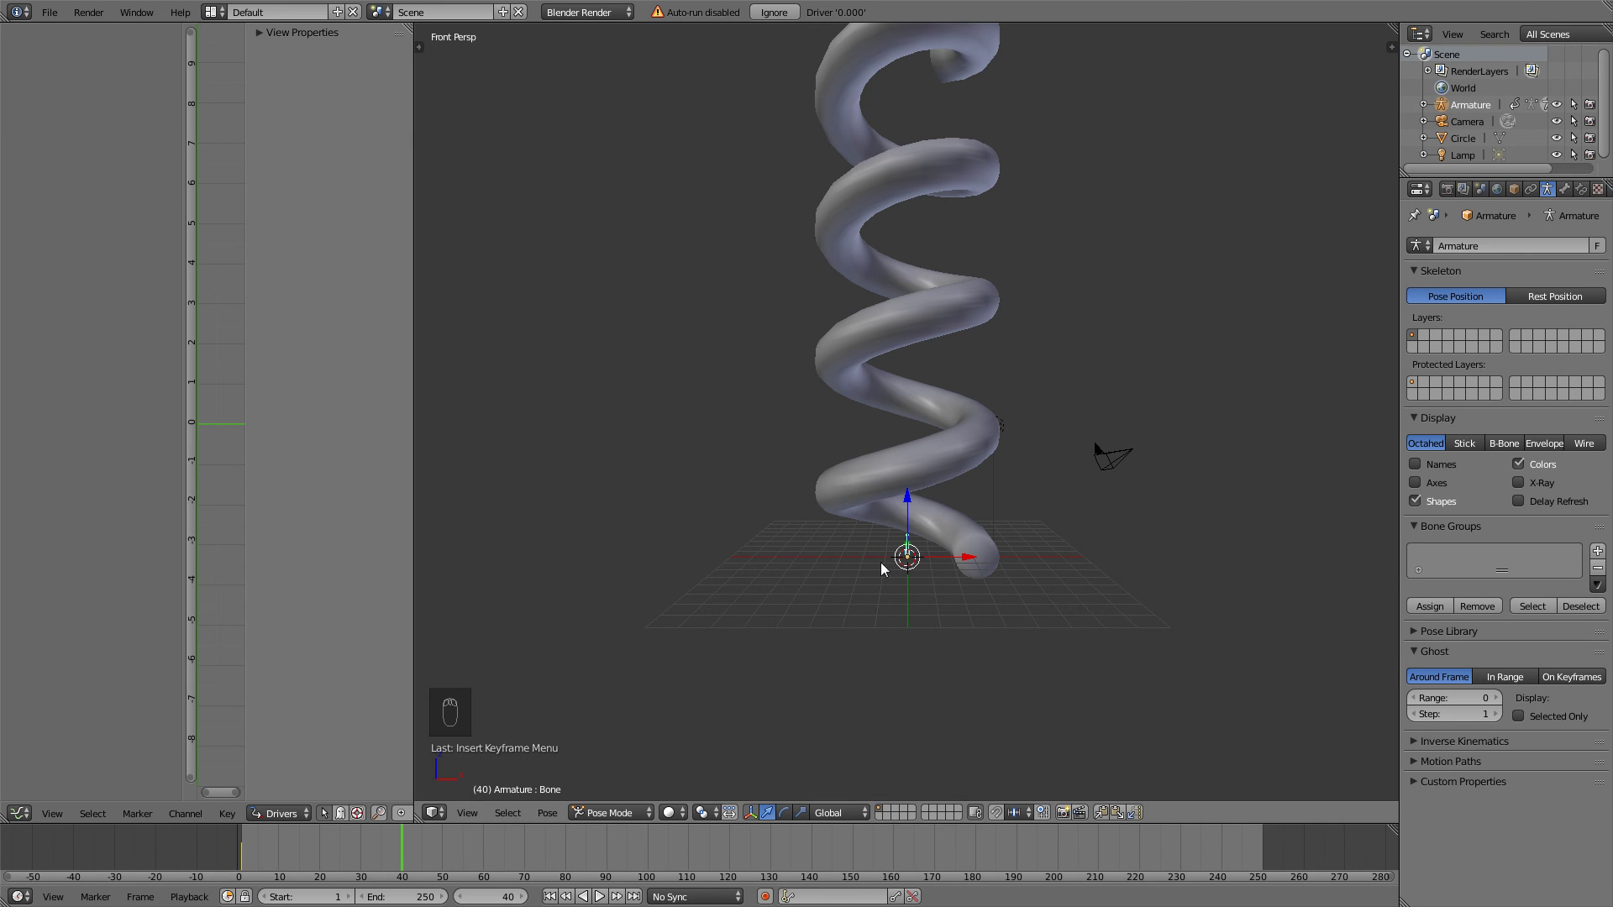
key("g")
key("z")
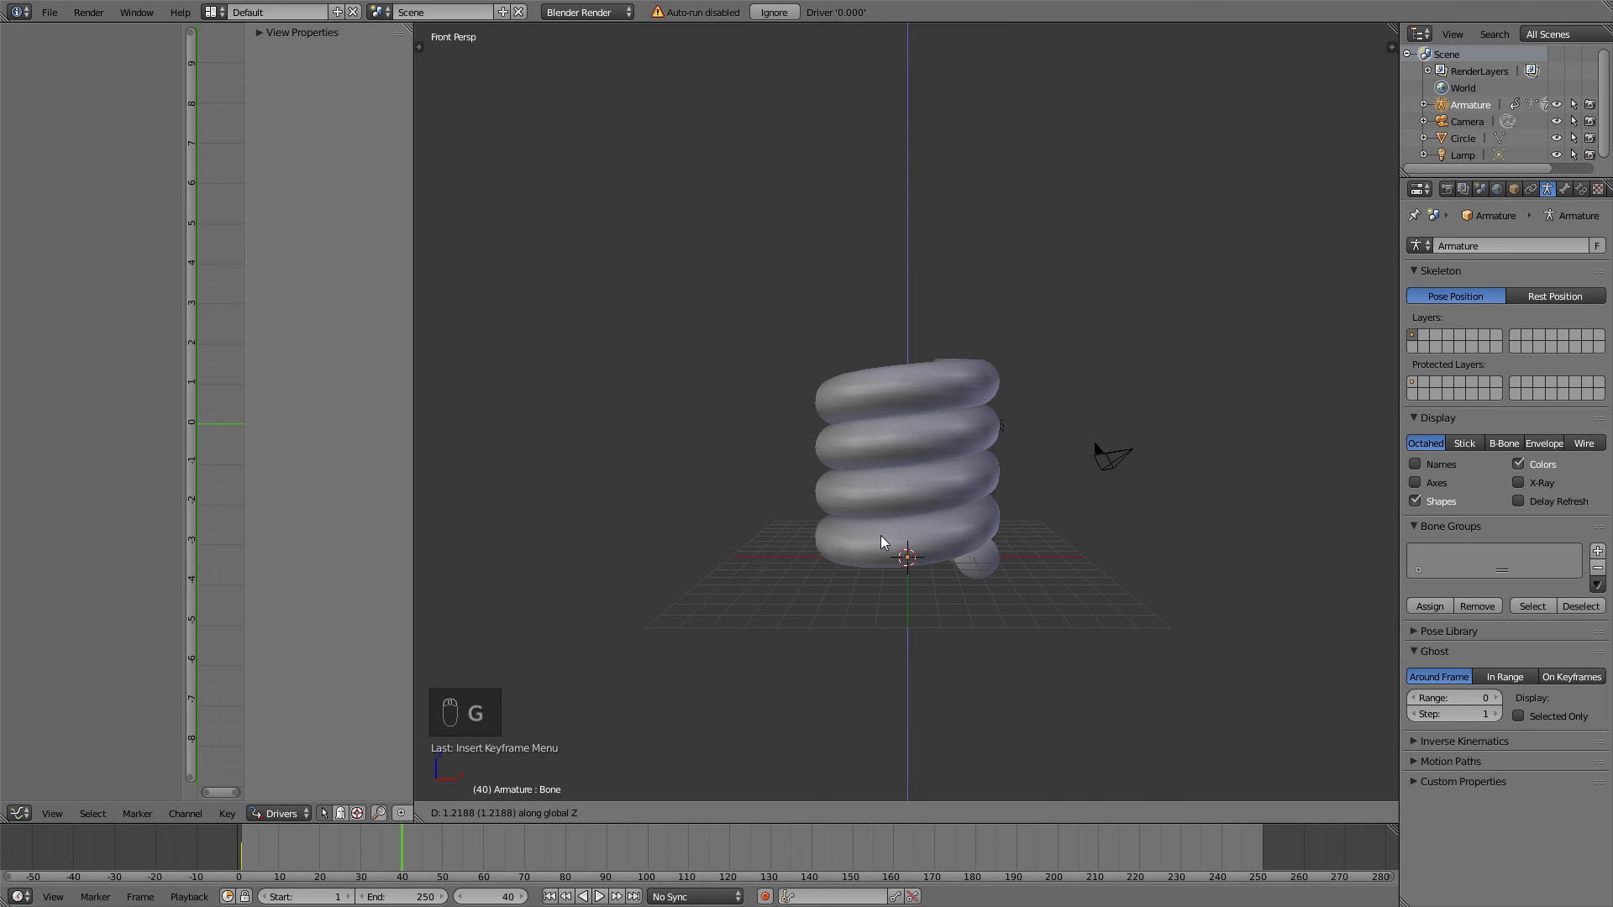
left_click(880, 536)
- Keyframe the bone's location at frame 40 and play the animation back from frame 1
key("i")
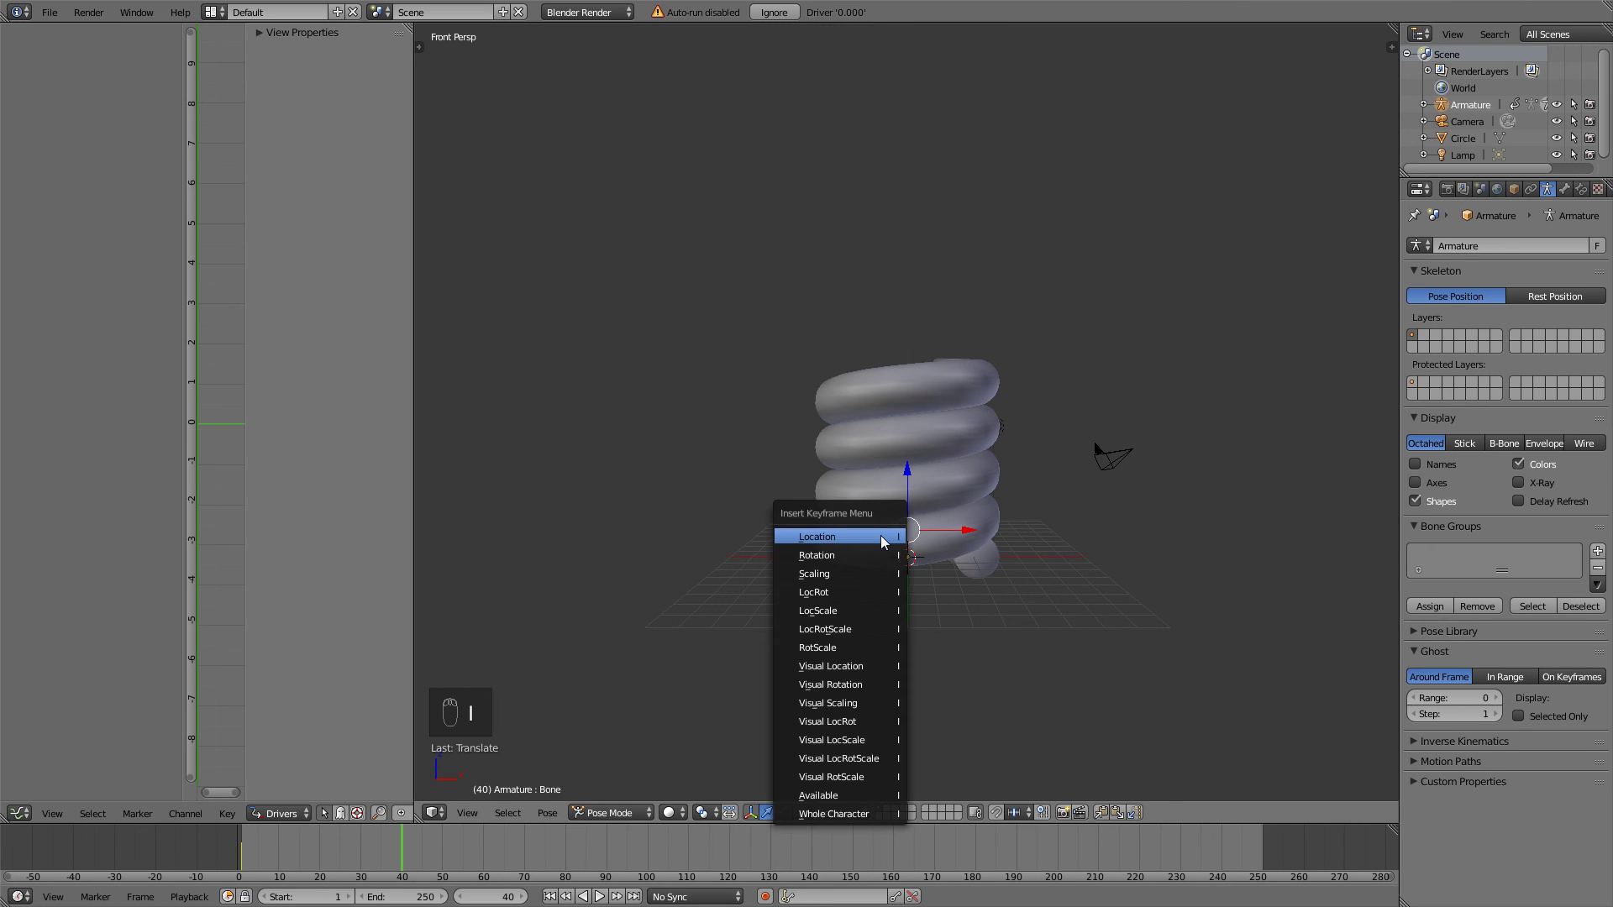
left_click(881, 536)
left_click(255, 862)
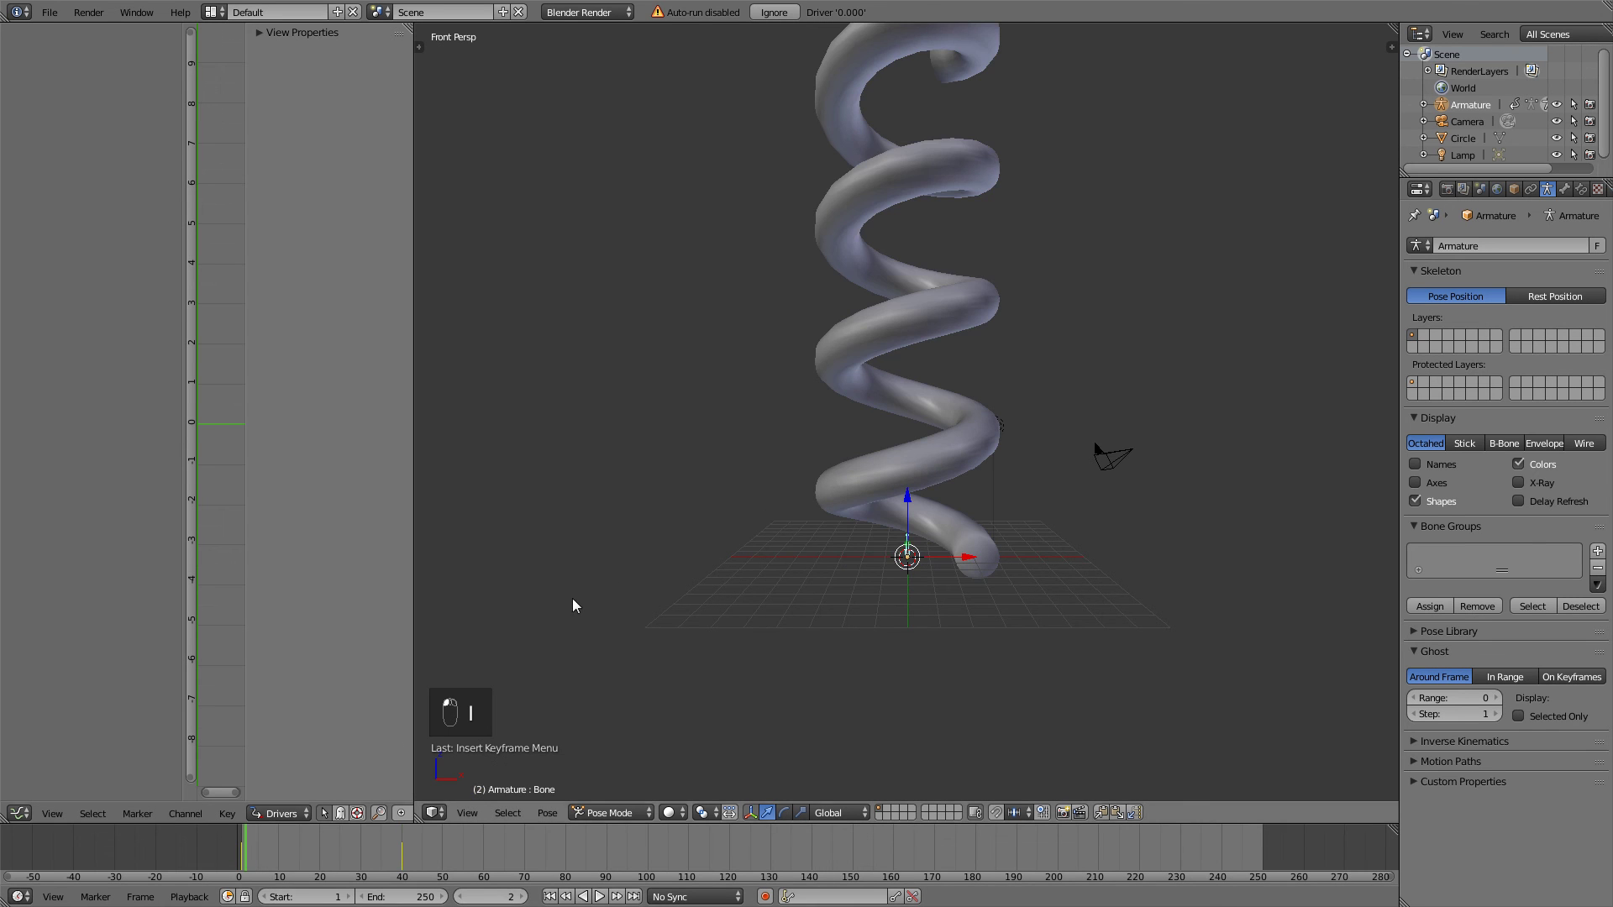
key("alt+a")
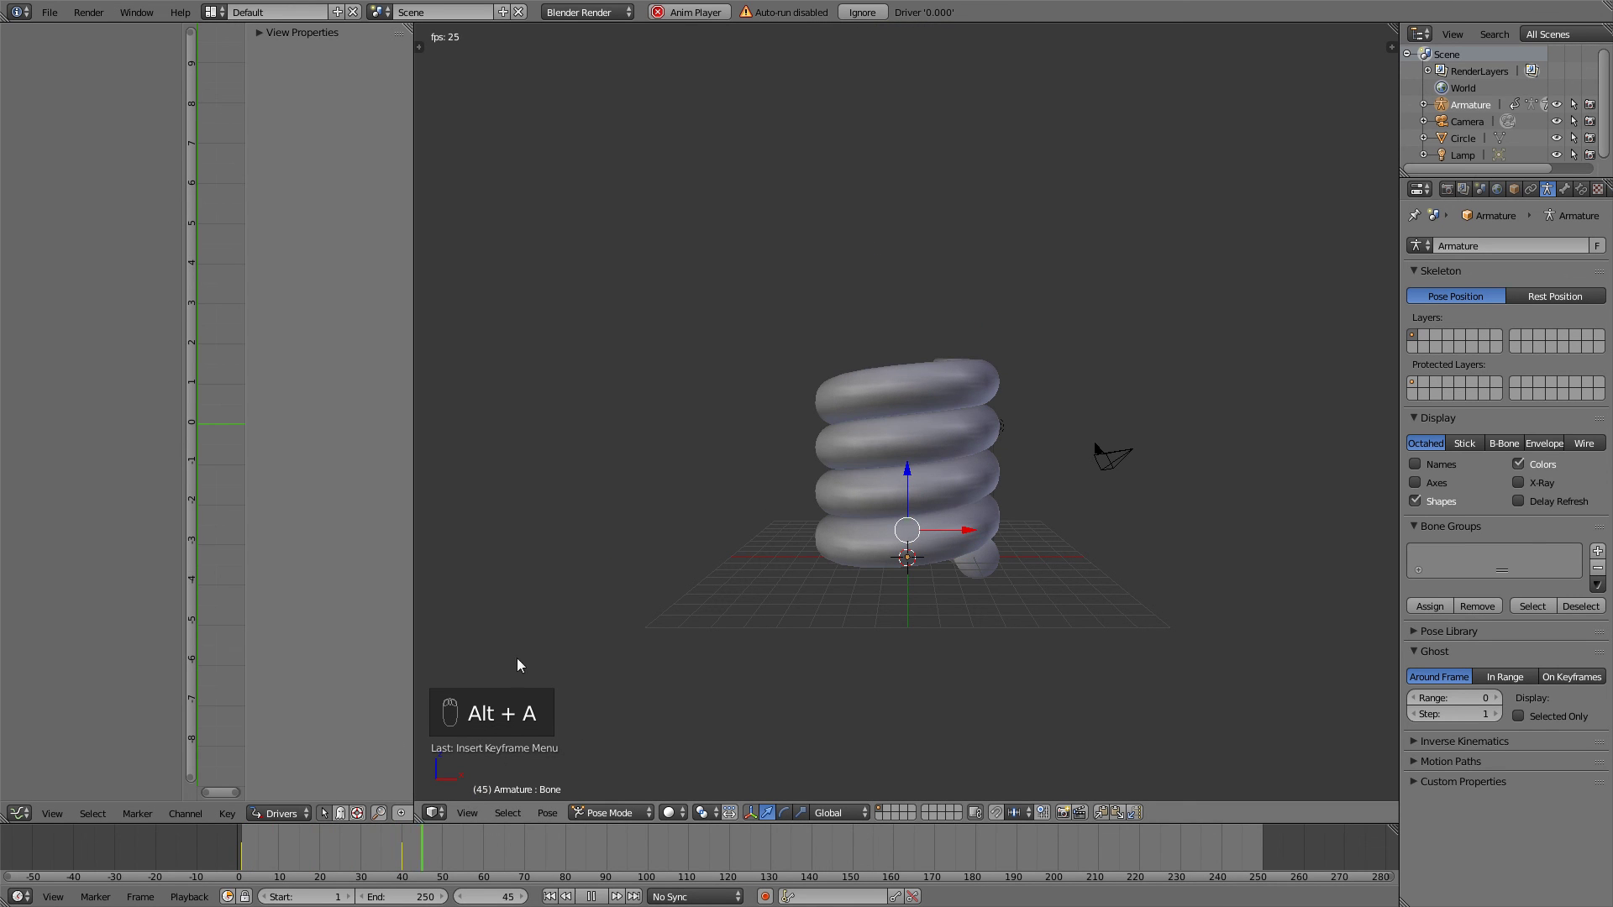
key("alt+a")
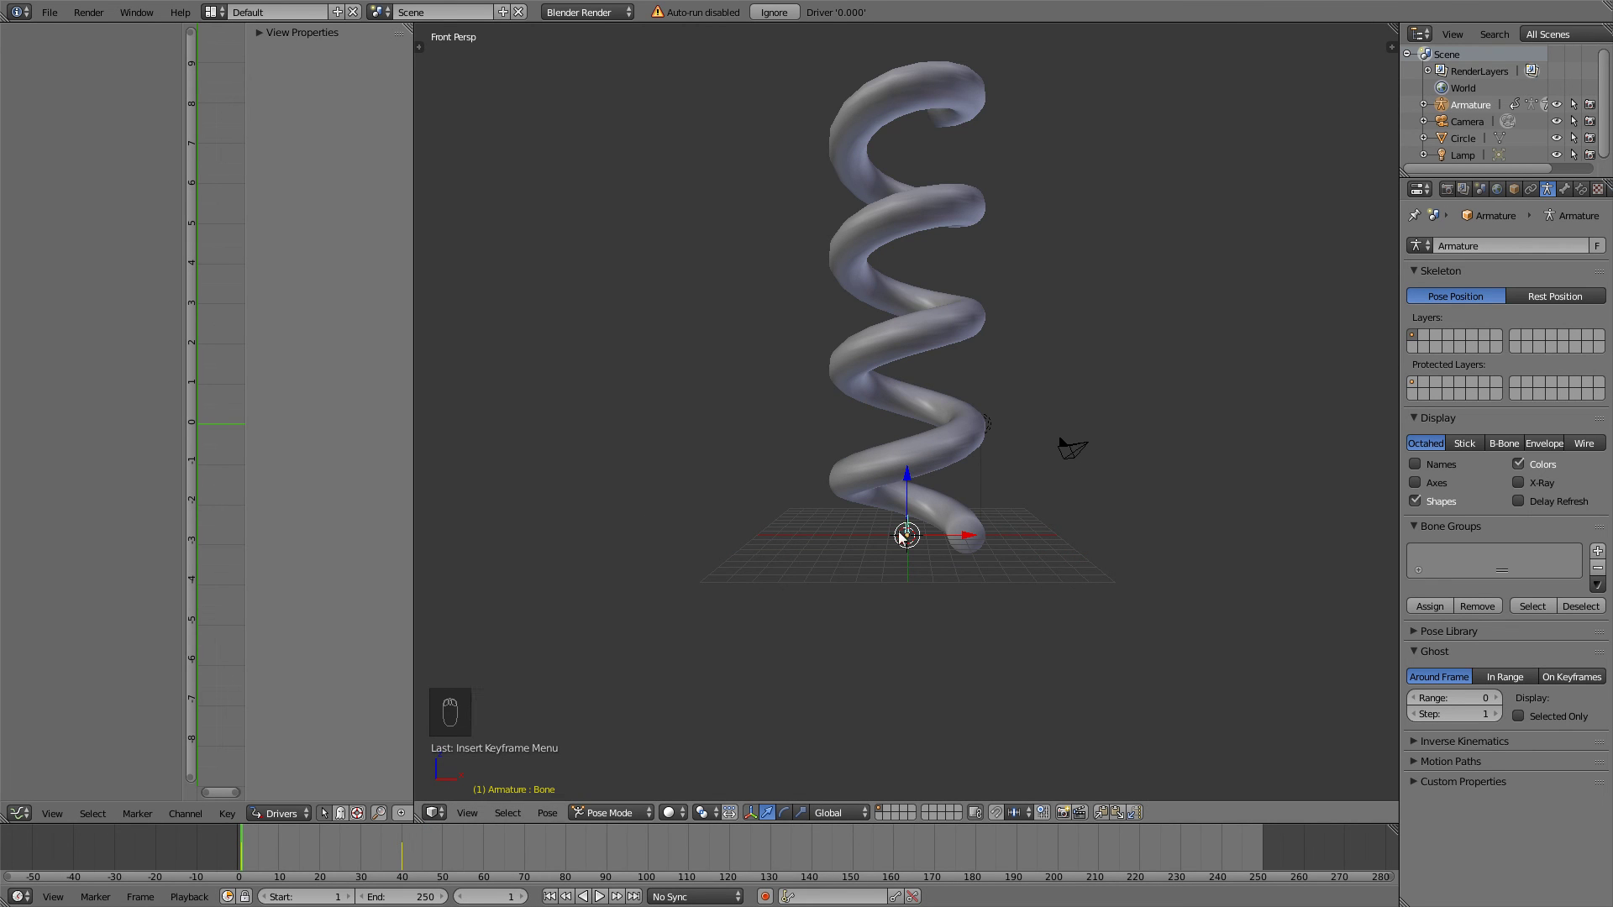
key("g")
key("z")
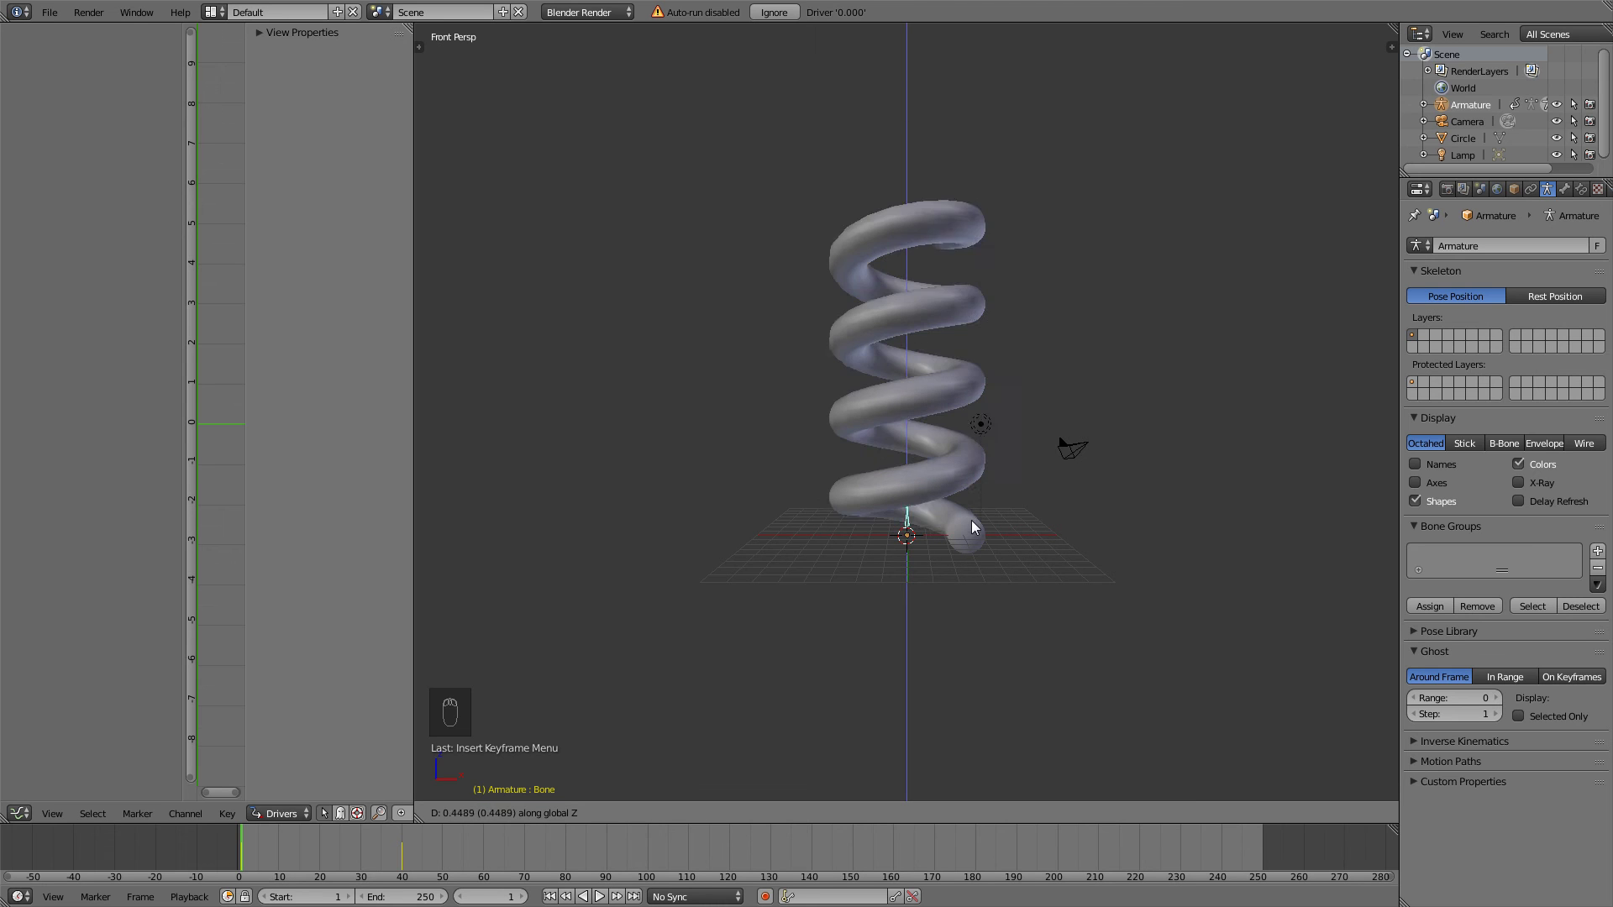
key("Escape")
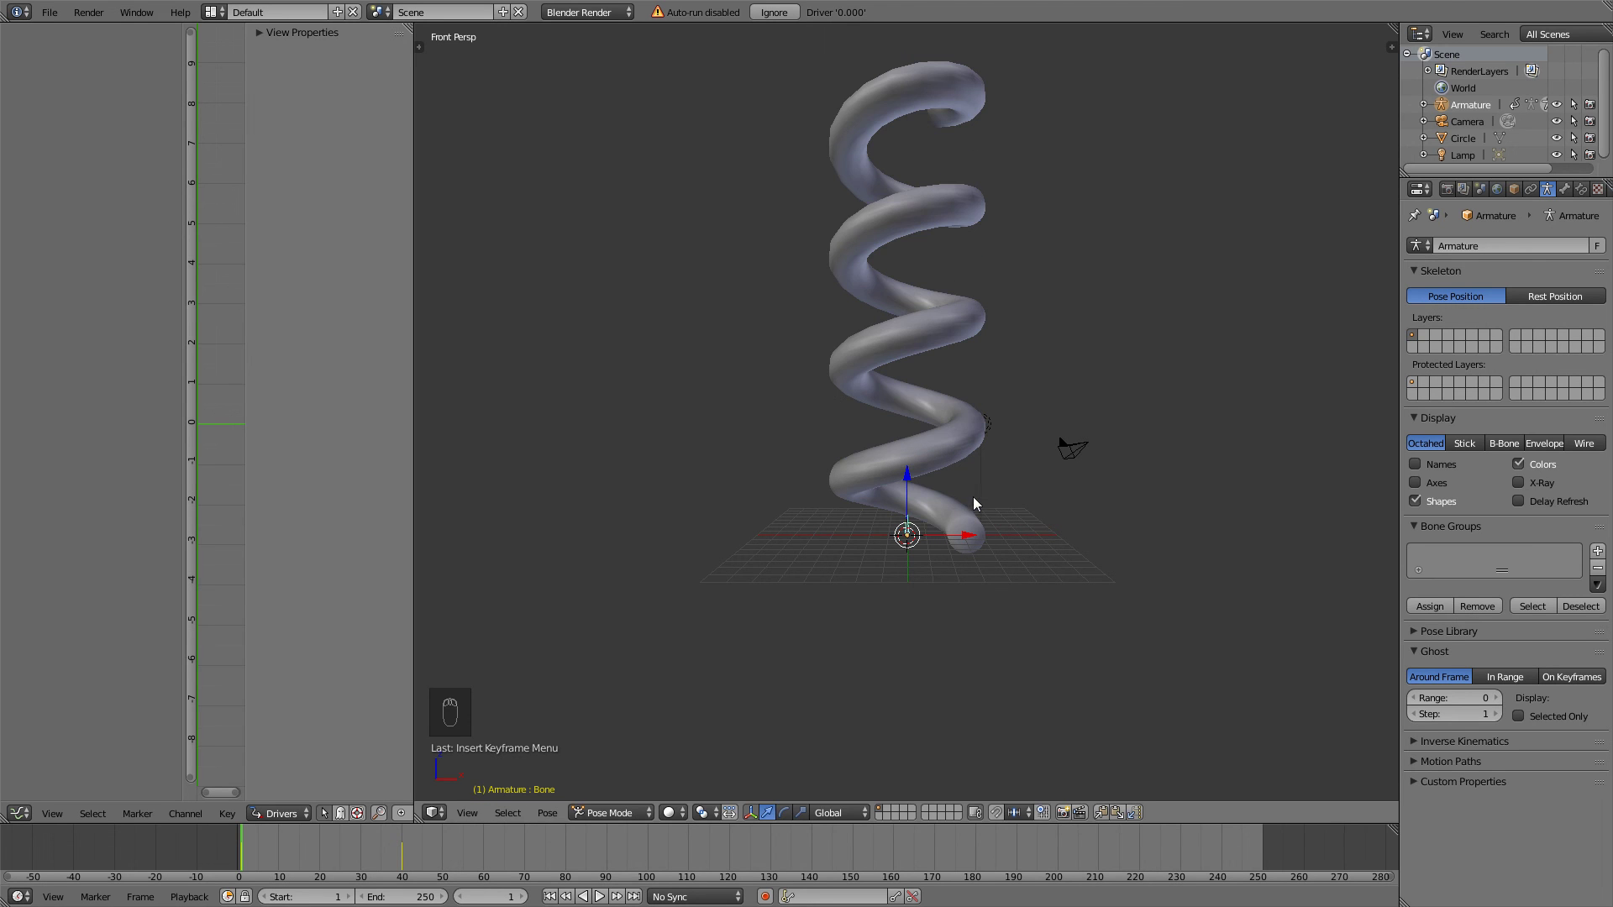